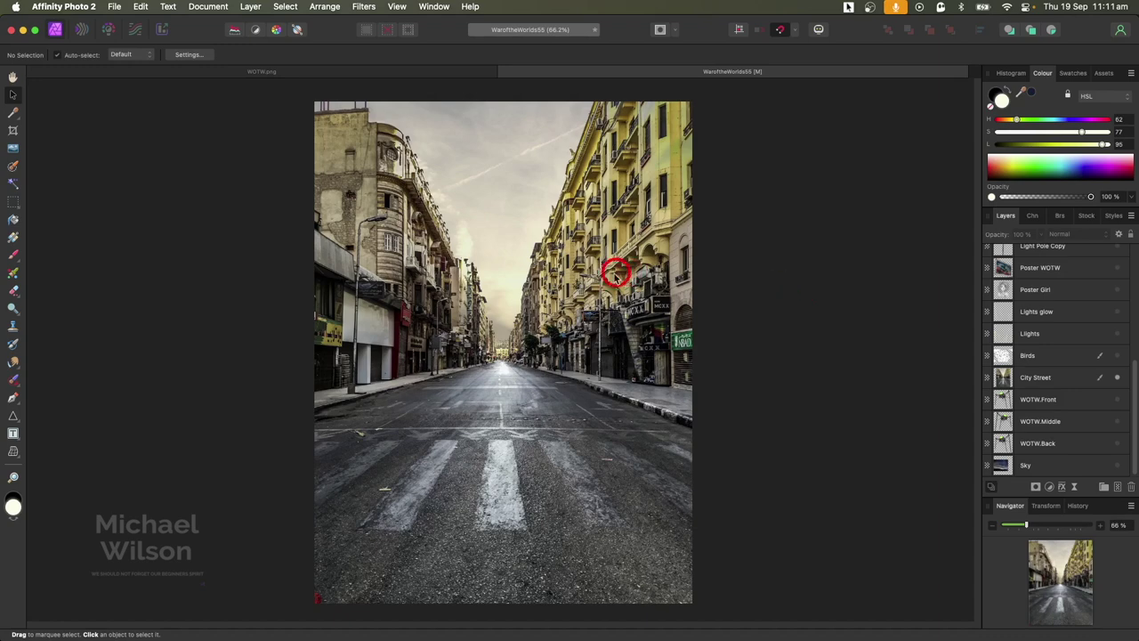
Step: Isolate the composite blue channel with the City Street layer selected, and return to the layer list
{"action": "left_click", "coordinate": [1039, 377]}
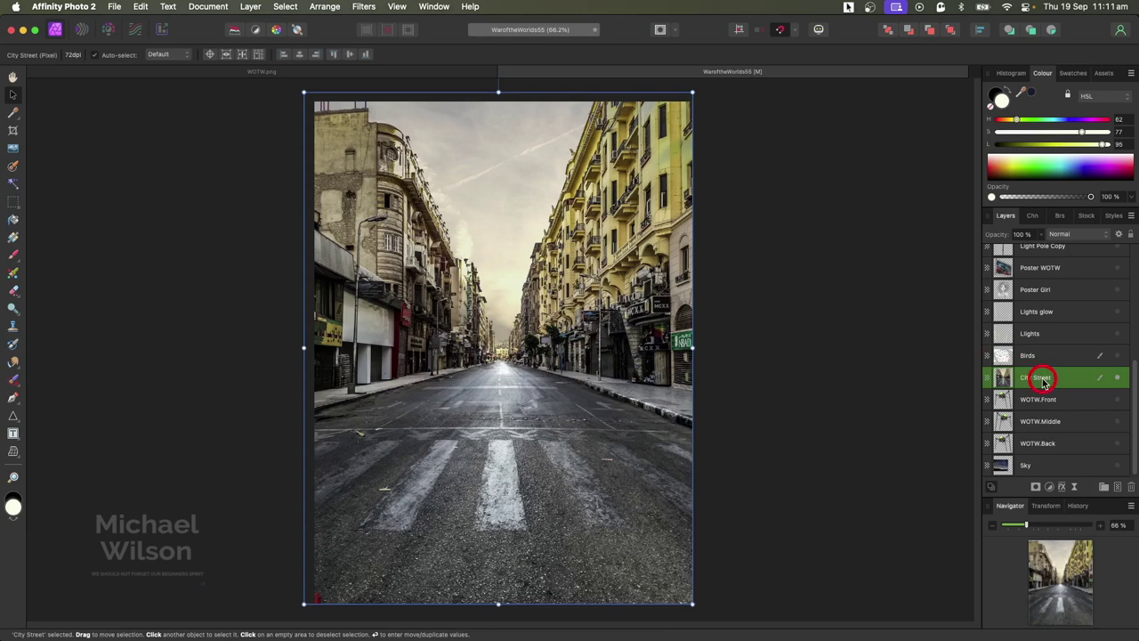
{"action": "left_click", "coordinate": [1032, 216]}
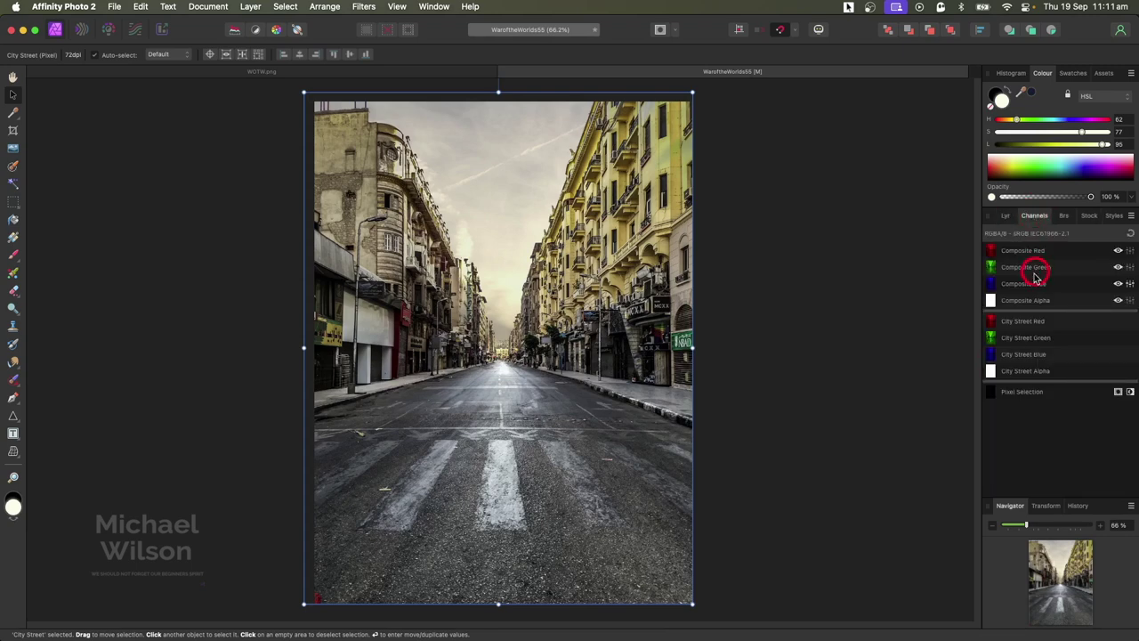
{"action": "left_click", "coordinate": [1027, 283]}
{"action": "left_click", "coordinate": [1005, 215]}
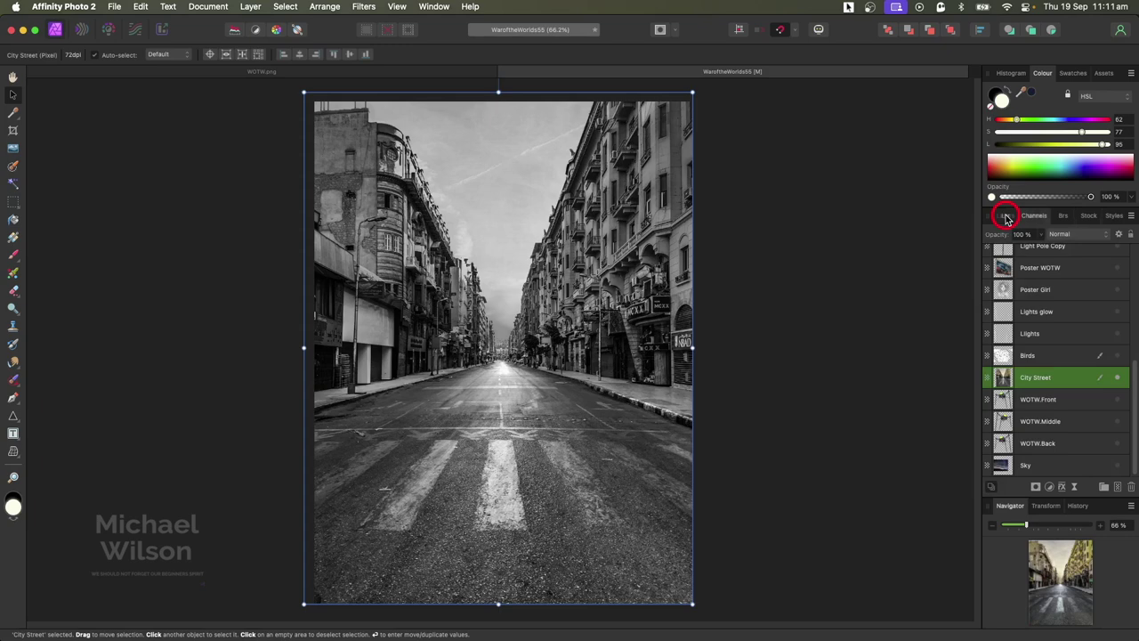
Step: Nest a Levels adjustment inside the City Street layer, with black level 54% and white level 51%
{"action": "left_click", "coordinate": [1051, 487]}
{"action": "left_click", "coordinate": [1048, 492]}
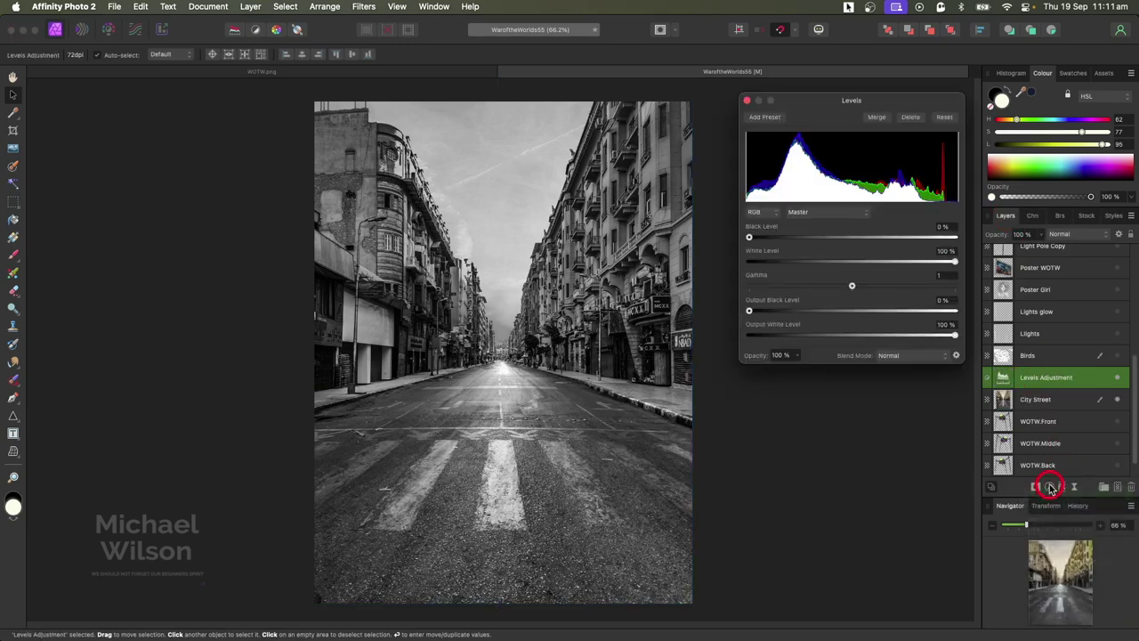
{"action": "left_click_drag", "start_coordinate": [1003, 377], "coordinate": [1040, 401]}
{"action": "left_click_drag", "start_coordinate": [754, 236], "coordinate": [861, 238]}
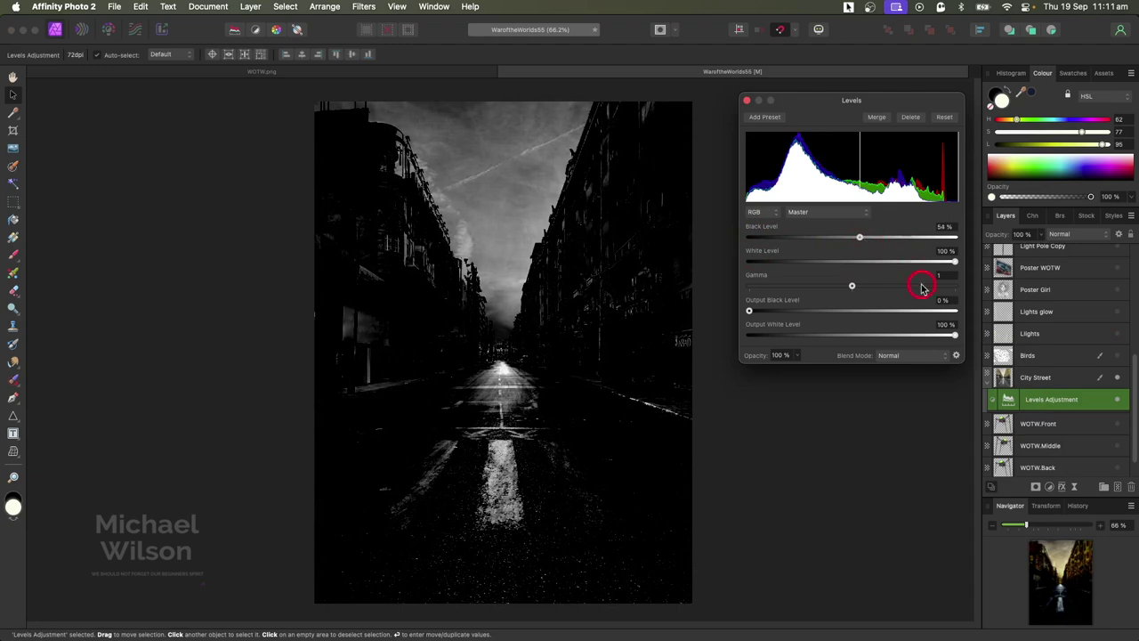
{"action": "left_click_drag", "start_coordinate": [954, 260], "coordinate": [854, 263]}
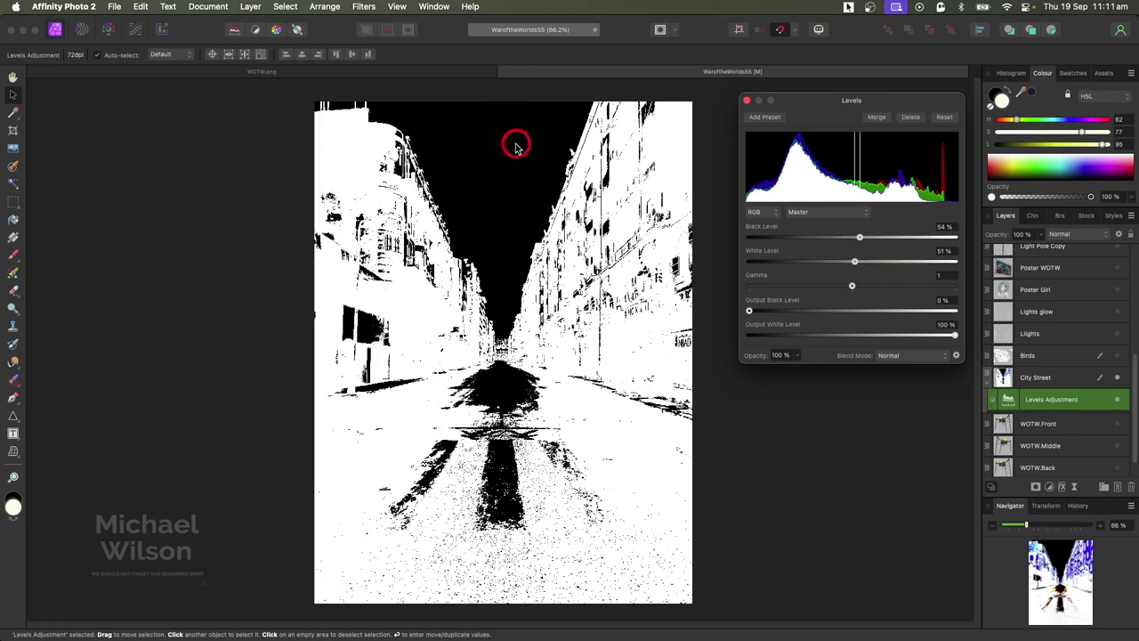
Step: Flood-select the black sky area on the City Street layer and switch to the Selection Brush at 10.7 px width
{"action": "left_click", "coordinate": [1032, 378]}
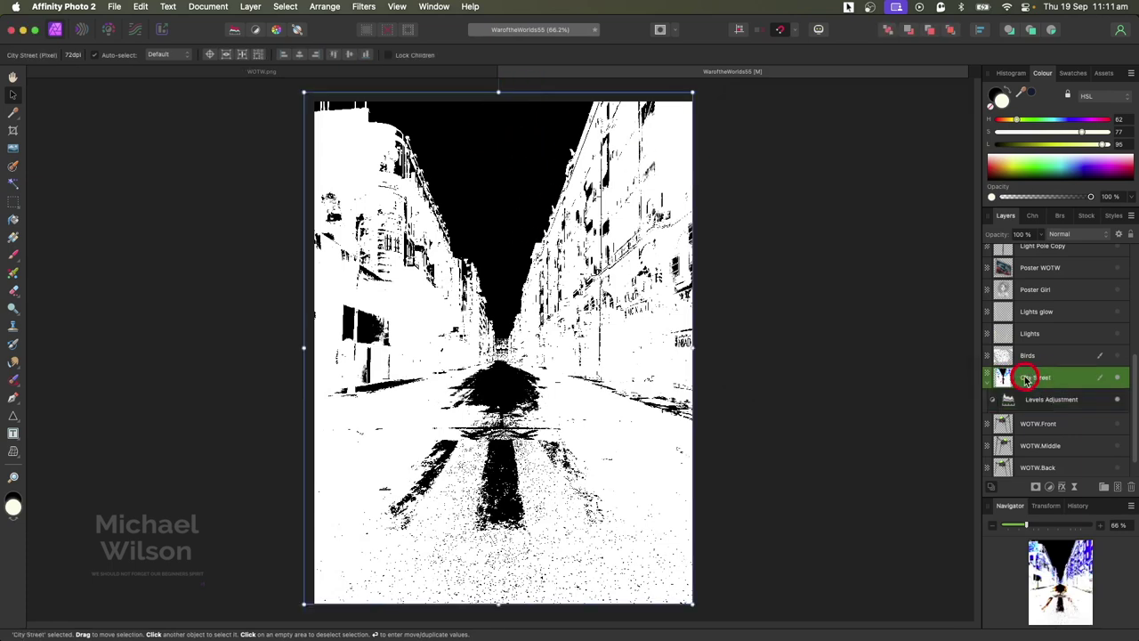
{"action": "left_click", "coordinate": [13, 183]}
{"action": "left_click", "coordinate": [489, 147]}
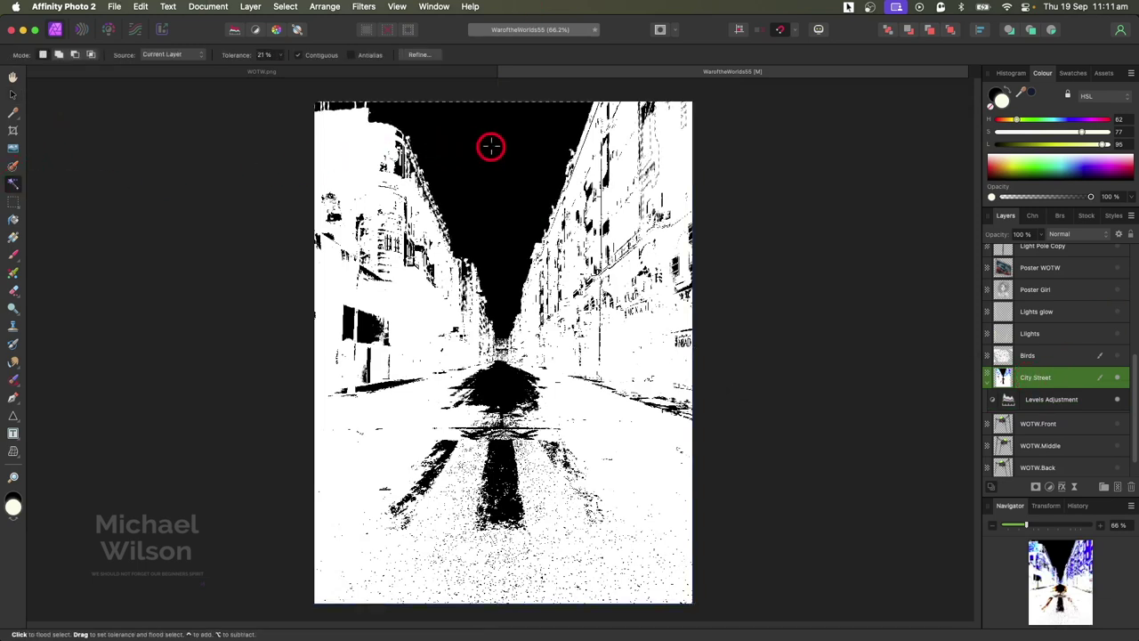
{"action": "left_click", "coordinate": [13, 167]}
{"action": "key", "text": "]"}
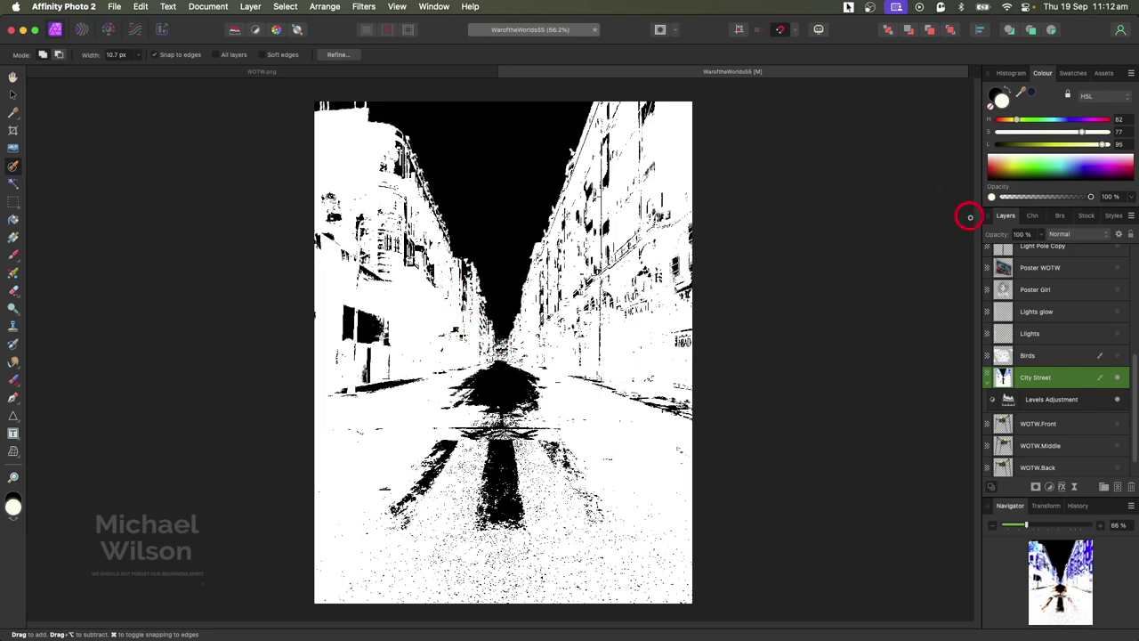
Step: Reset the channels to full colour and delete the Levels adjustment from City Street
{"action": "left_click", "coordinate": [1033, 217]}
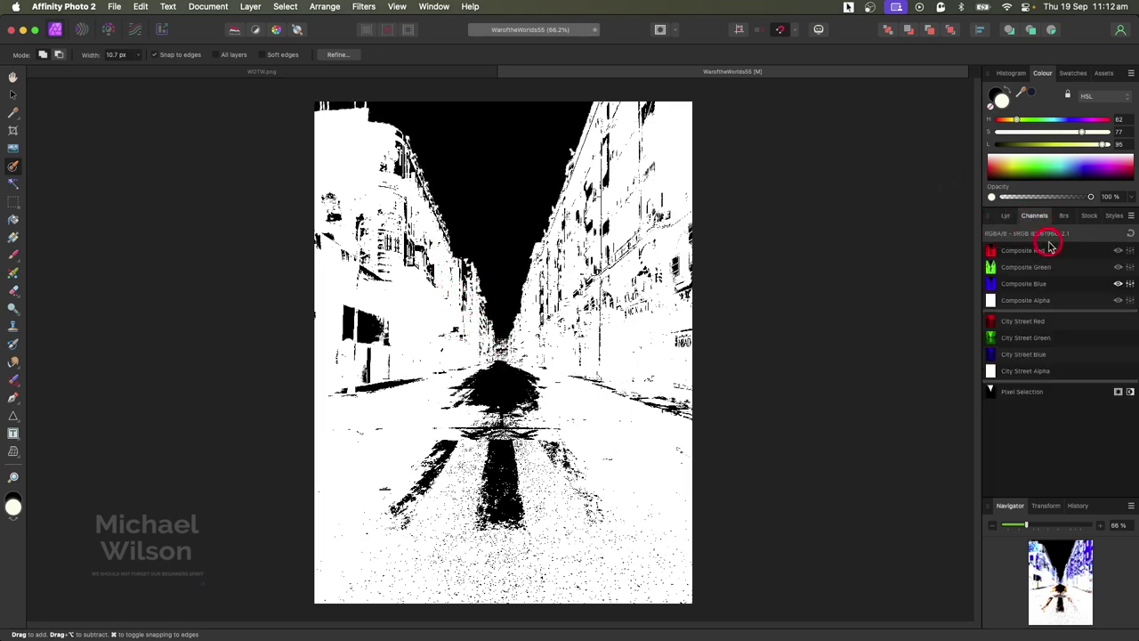
{"action": "left_click", "coordinate": [1130, 234]}
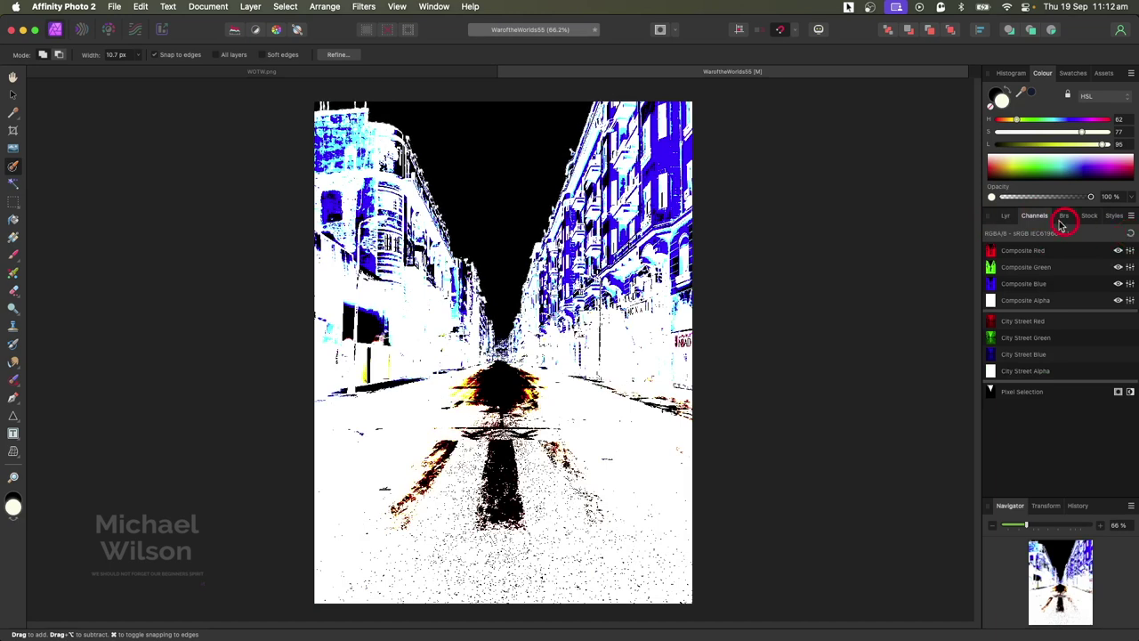
{"action": "left_click", "coordinate": [999, 221]}
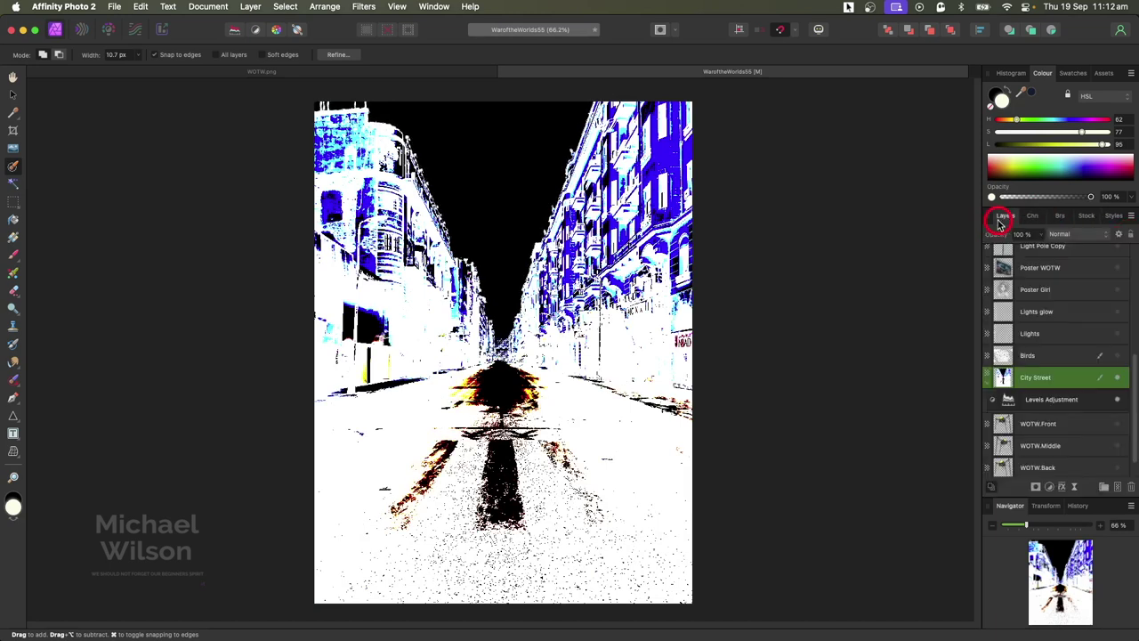
{"action": "left_click", "coordinate": [1043, 398]}
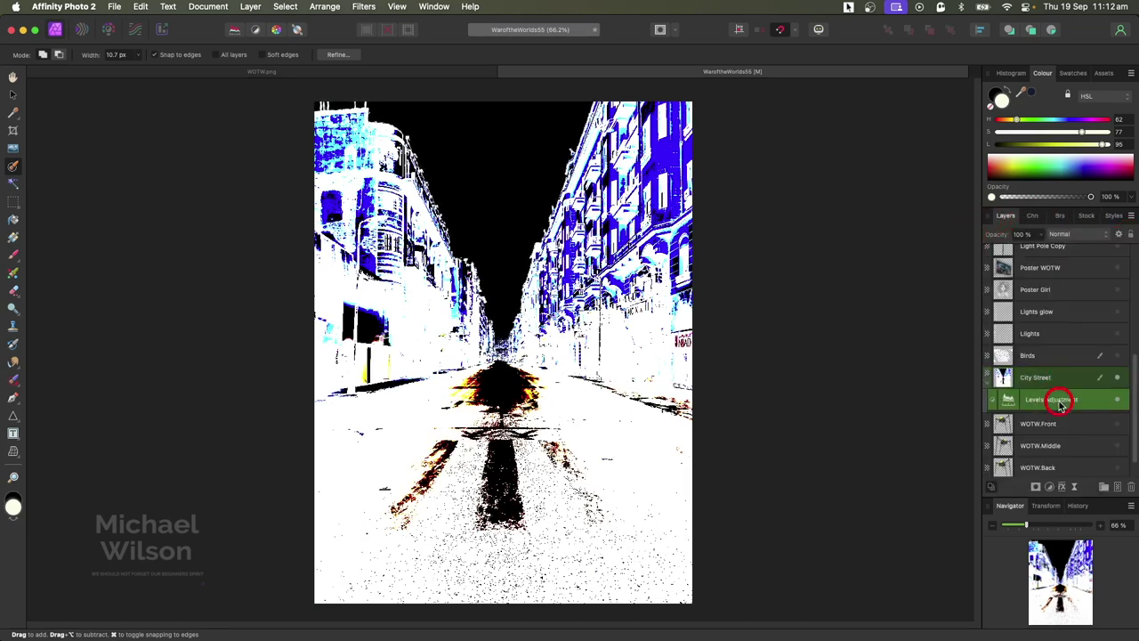
{"action": "left_click", "coordinate": [1132, 486]}
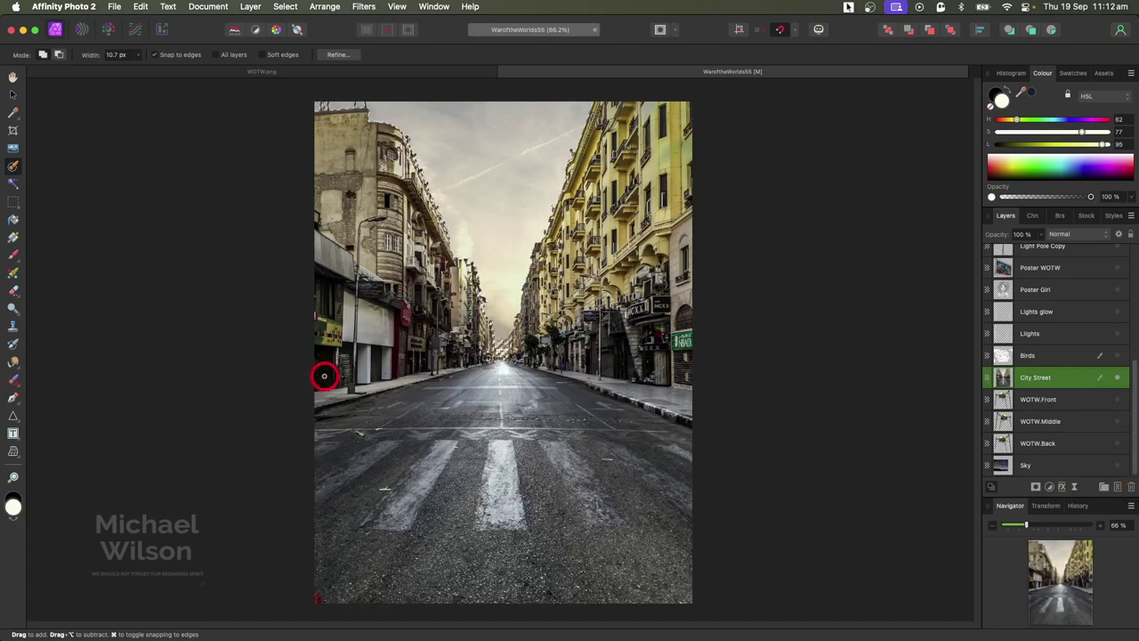
Step: Add the remaining sky at the far end of the street to the selection and delete the sky from City Street
{"action": "key", "text": "super+2"}
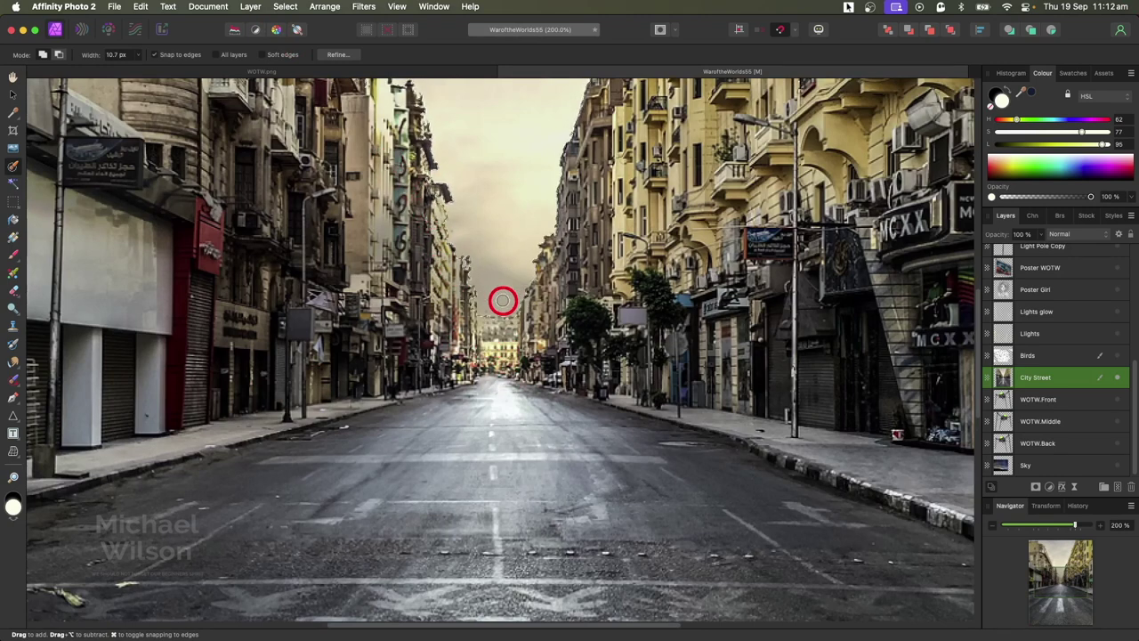
{"action": "mouse_move", "coordinate": [491, 326]}
{"action": "left_mouse_down"}
{"action": "mouse_move", "coordinate": [623, 279]}
{"action": "mouse_move", "coordinate": [1000, 356]}
{"action": "mouse_move", "coordinate": [902, 326]}
{"action": "mouse_move", "coordinate": [887, 342]}
{"action": "mouse_move", "coordinate": [870, 311]}
{"action": "left_mouse_up"}
{"action": "key", "text": "super+0"}
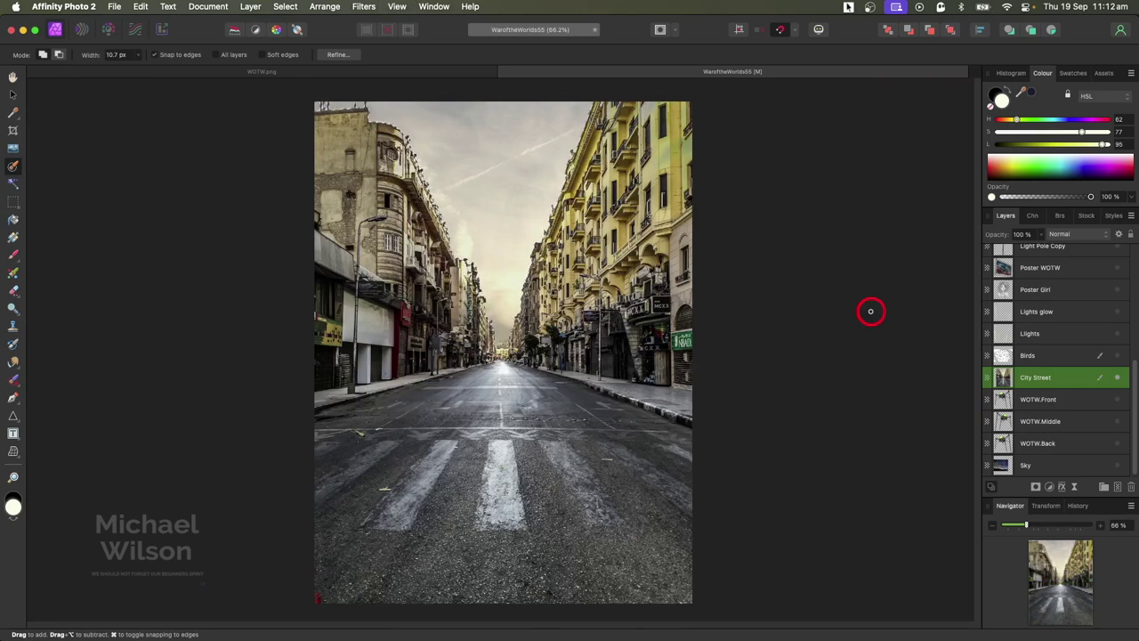
{"action": "key", "text": "Delete"}
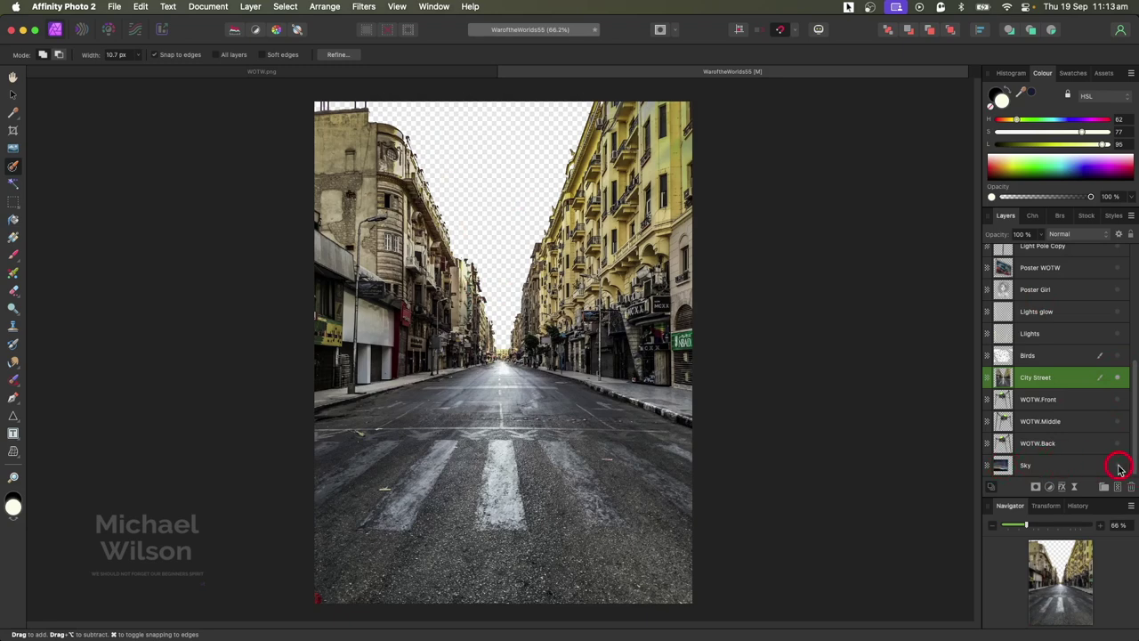
Step: Make the Sky layer visible and reselect the City Street layer with the Move tool
{"action": "left_click", "coordinate": [1118, 465]}
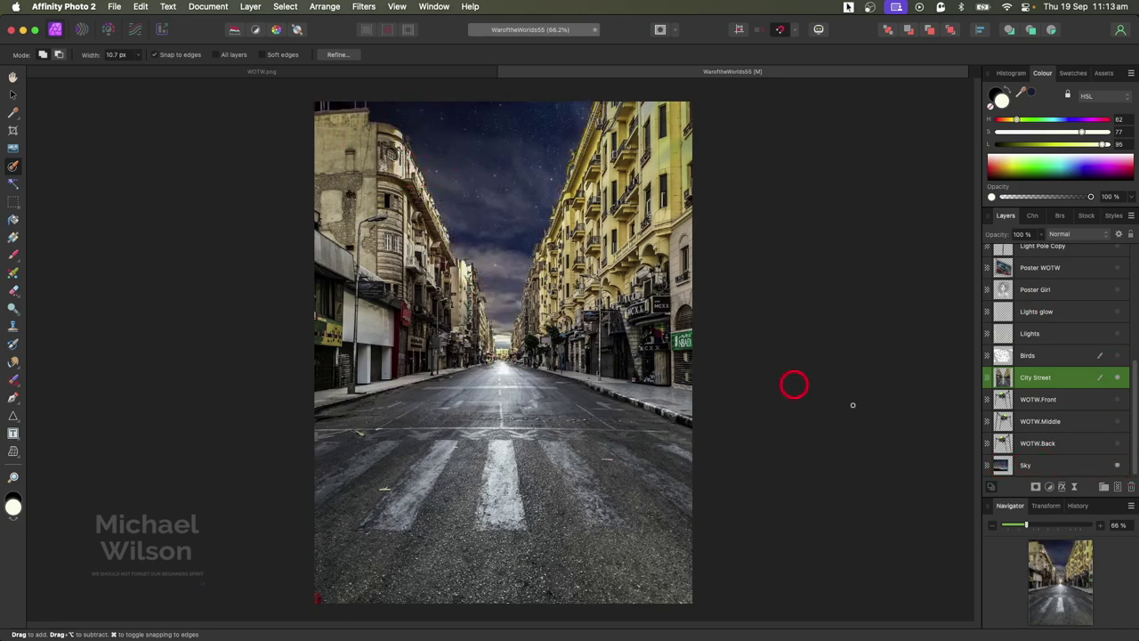
{"action": "left_click", "coordinate": [1042, 465]}
{"action": "left_click", "coordinate": [1032, 378]}
{"action": "key", "text": "v"}
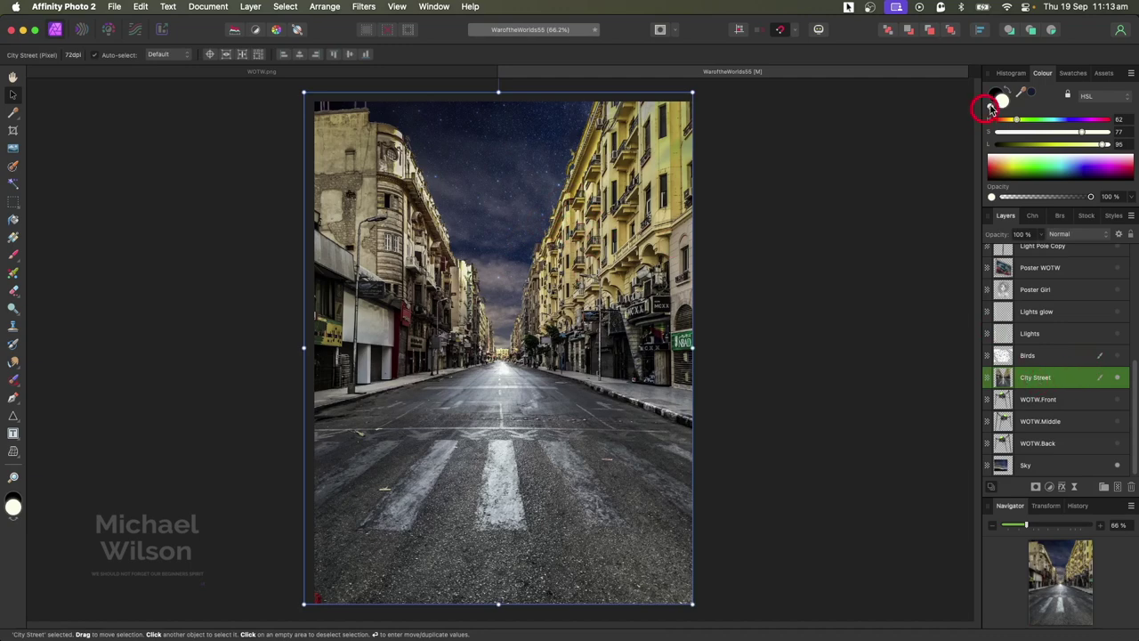
Step: Sample a dark blue from the night sky and apply it as the active colour
{"action": "left_click", "coordinate": [1021, 96]}
{"action": "left_click_drag", "start_coordinate": [1021, 96], "coordinate": [535, 140]}
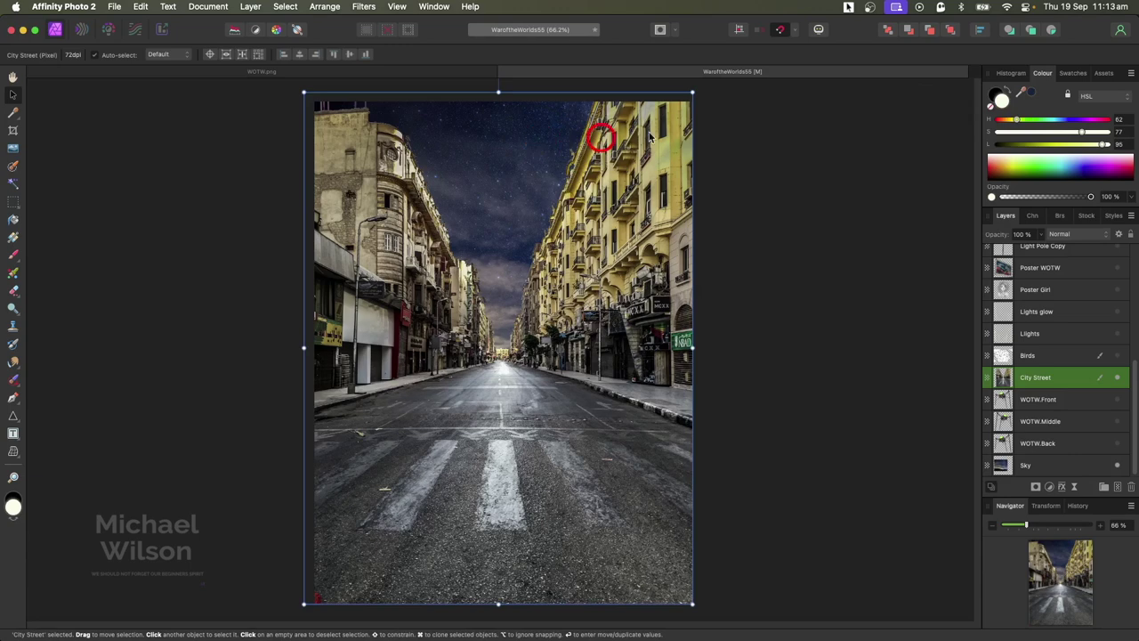
{"action": "left_click", "coordinate": [1029, 96]}
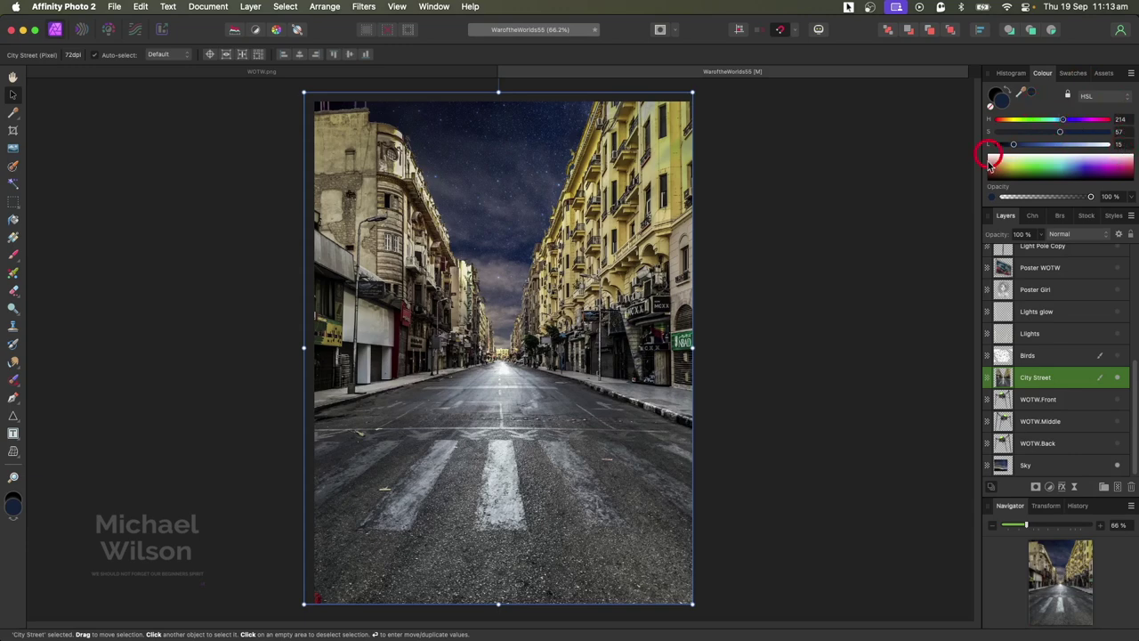
Step: Add a Recolour adjustment nested inside the City Street layer
{"action": "left_click", "coordinate": [1051, 489]}
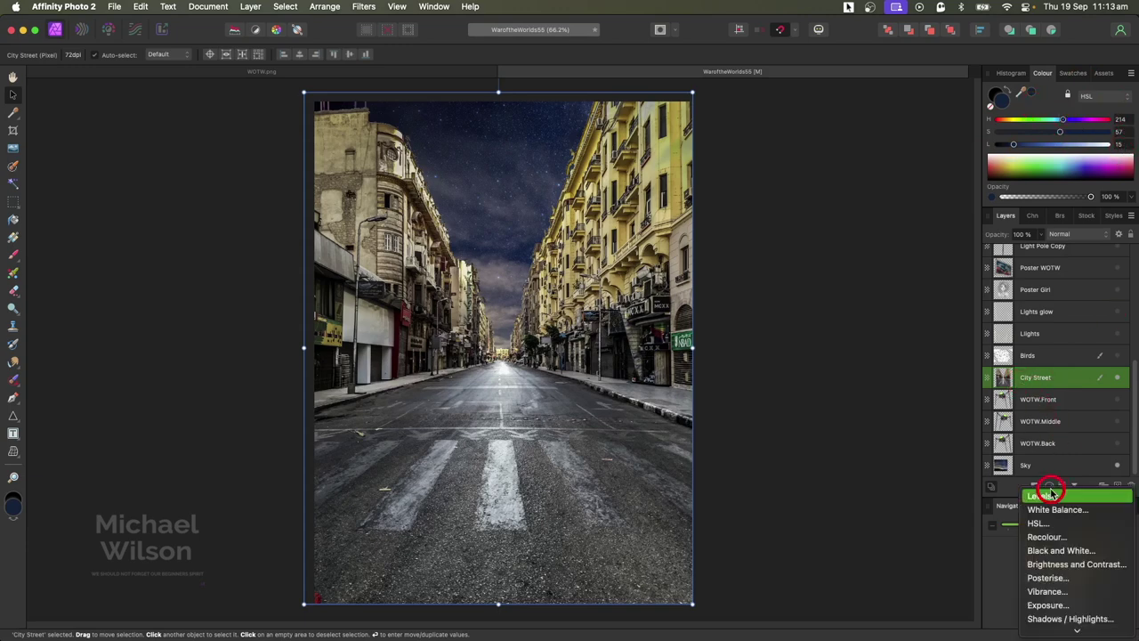
{"action": "left_click", "coordinate": [1046, 537]}
{"action": "left_click_drag", "start_coordinate": [1005, 379], "coordinate": [1008, 396]}
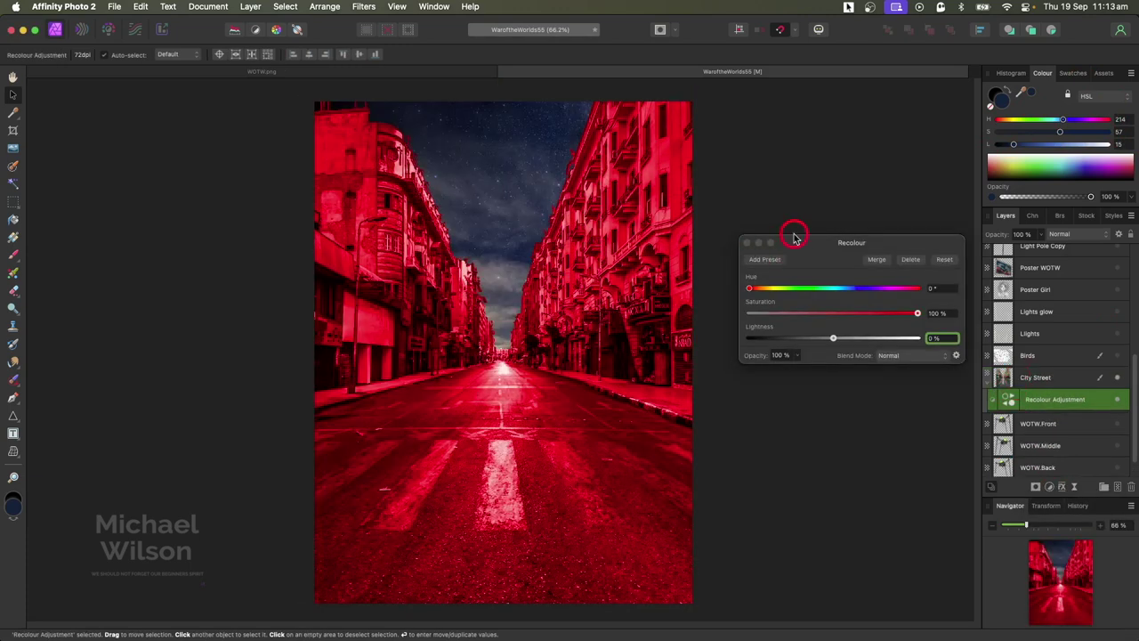
{"action": "left_click_drag", "start_coordinate": [801, 242], "coordinate": [773, 200]}
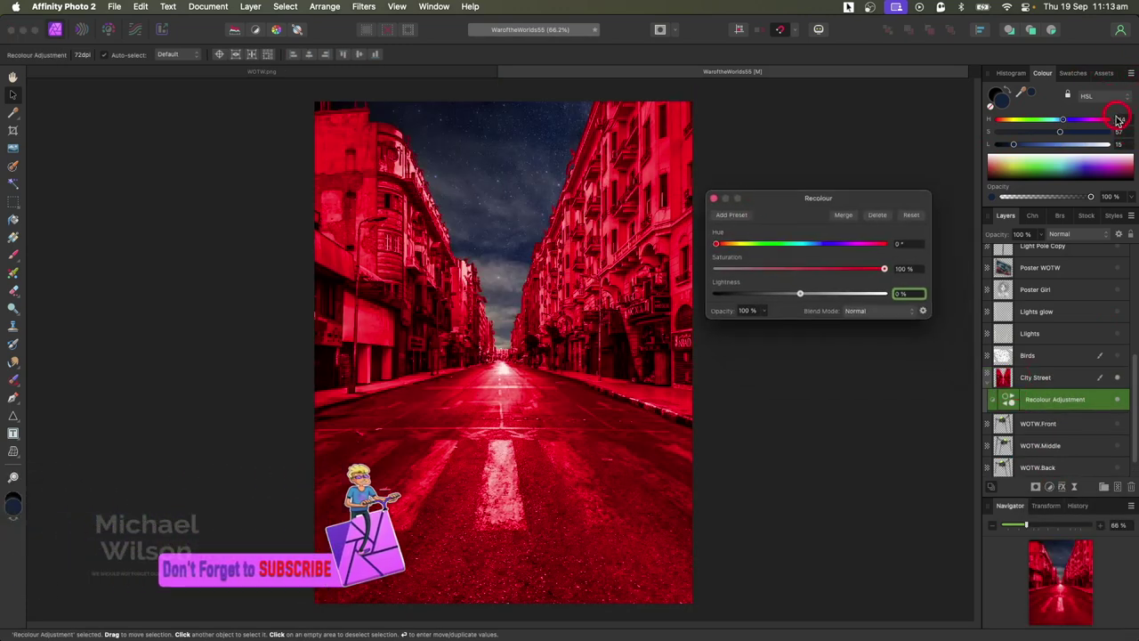
Step: Set the Recolour adjustment to hue 214°, saturation 57% and lightness 15%, and close its settings
{"action": "left_click", "coordinate": [909, 243]}
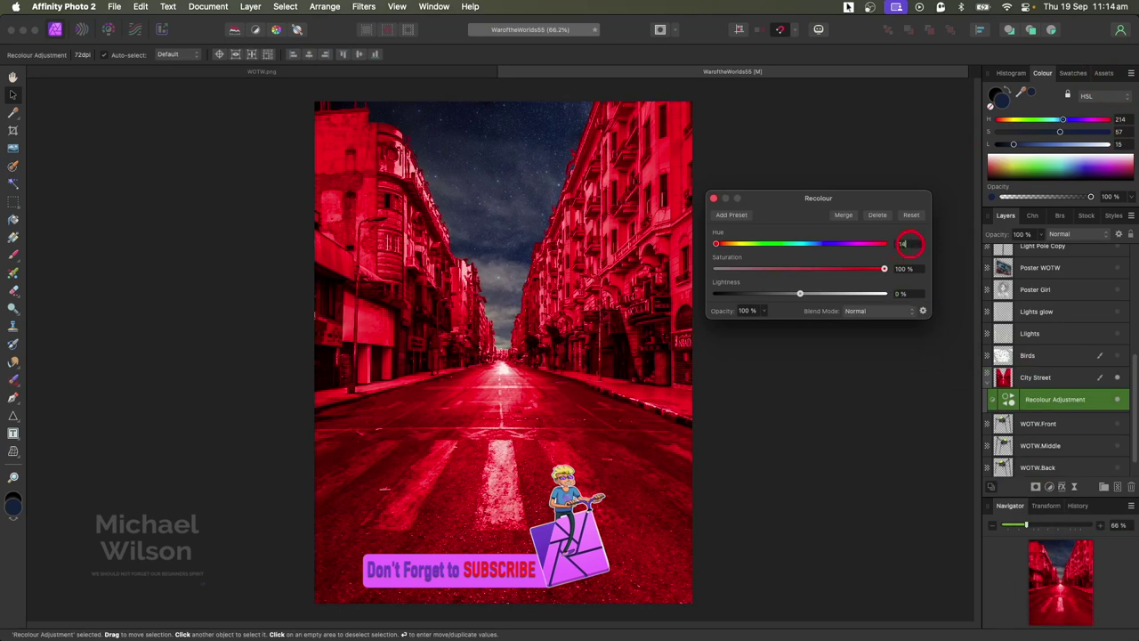
{"action": "type", "text": "214"}
{"action": "left_click", "coordinate": [903, 268]}
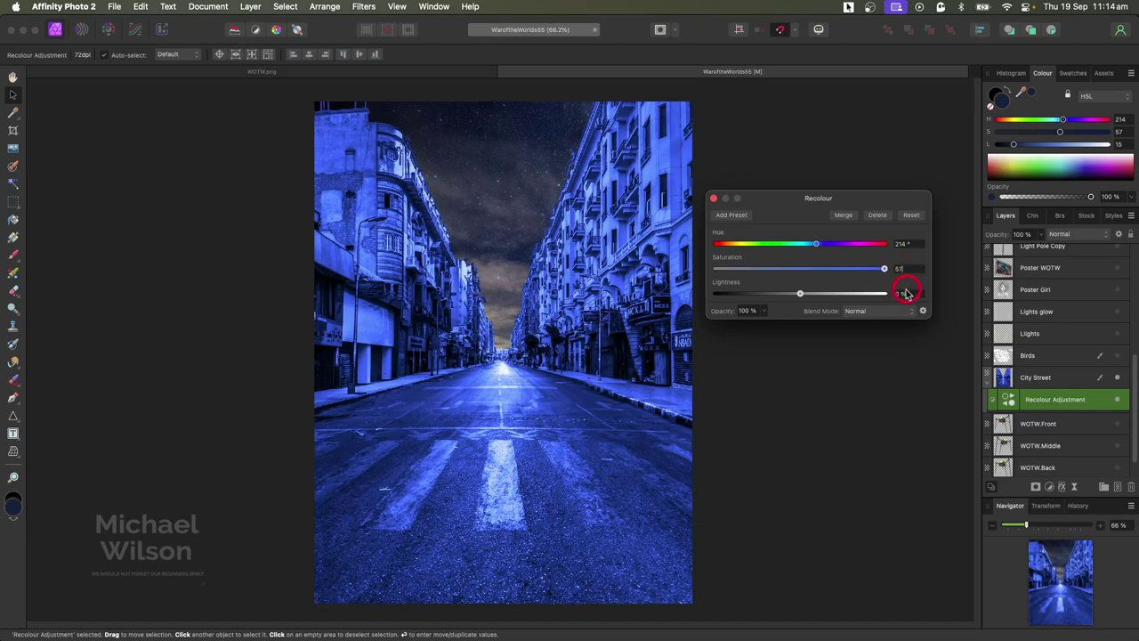
{"action": "left_click", "coordinate": [905, 293]}
{"action": "key", "text": "Return"}
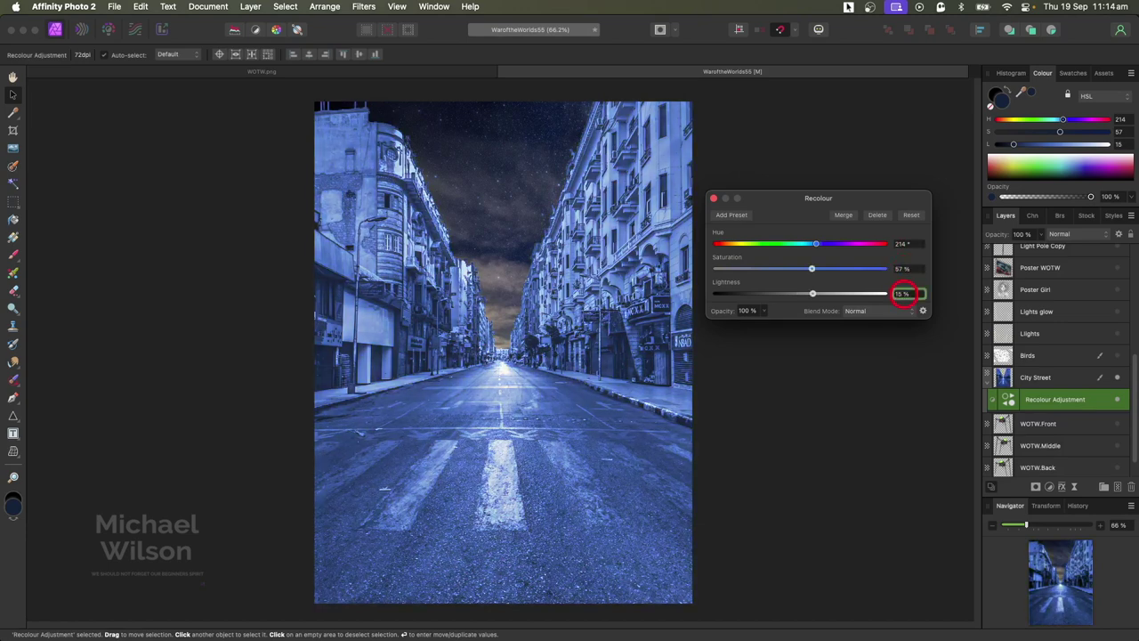
{"action": "left_click", "coordinate": [714, 197]}
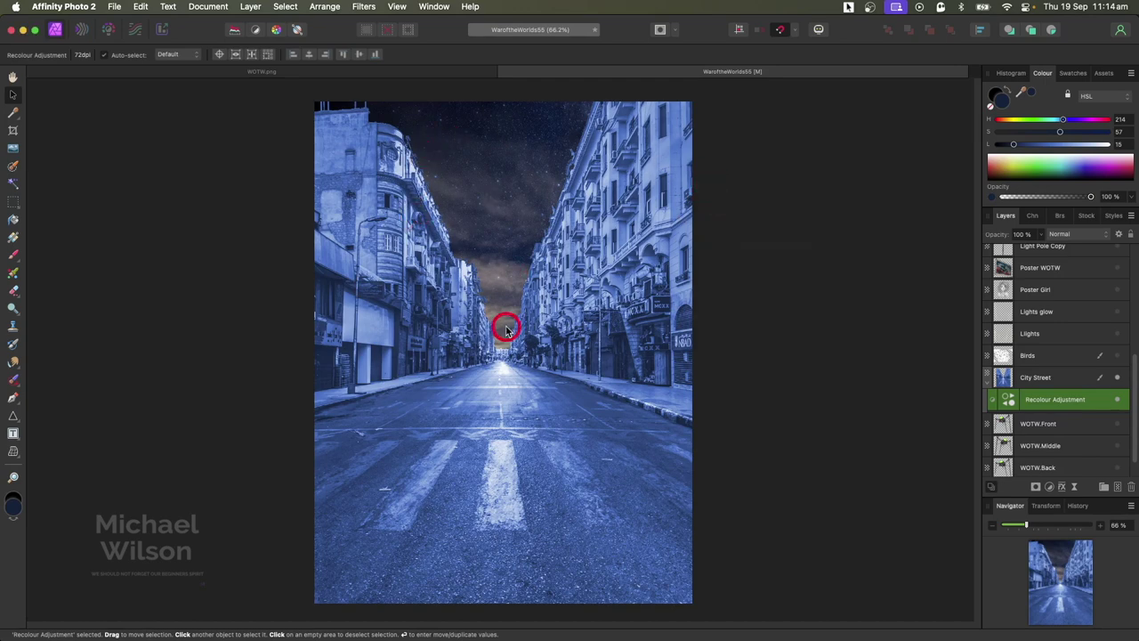
Step: Add an Exposure adjustment inside the City Street layer and lower the exposure to about -1.534
{"action": "left_click", "coordinate": [1017, 377]}
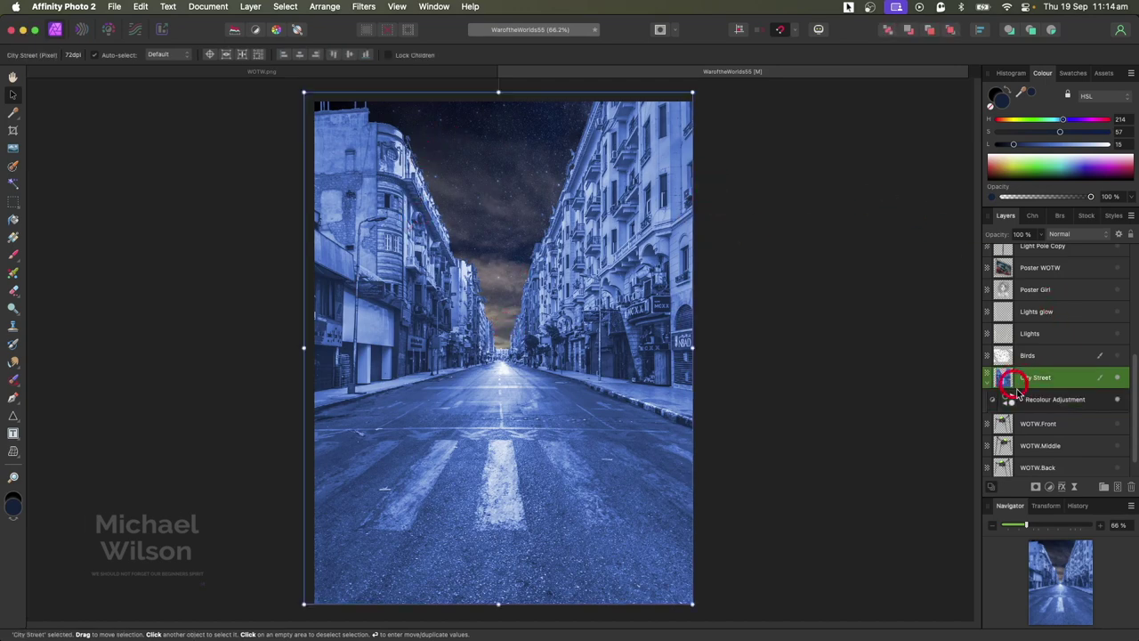
{"action": "left_click", "coordinate": [1048, 486]}
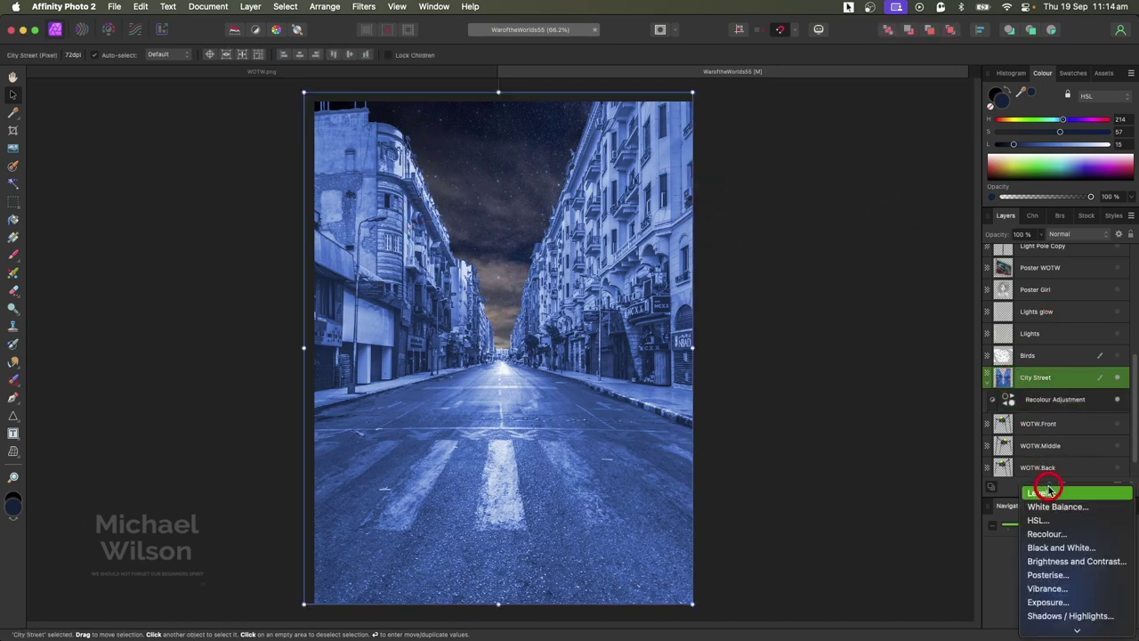
{"action": "left_click", "coordinate": [1048, 601]}
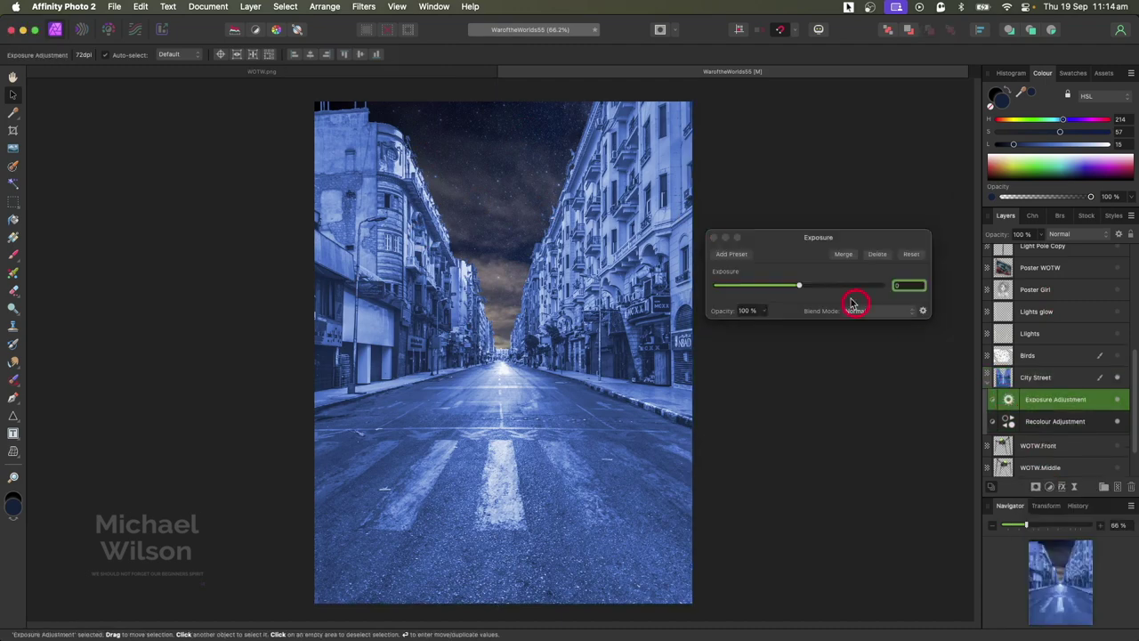
{"action": "left_click_drag", "start_coordinate": [808, 290], "coordinate": [783, 289]}
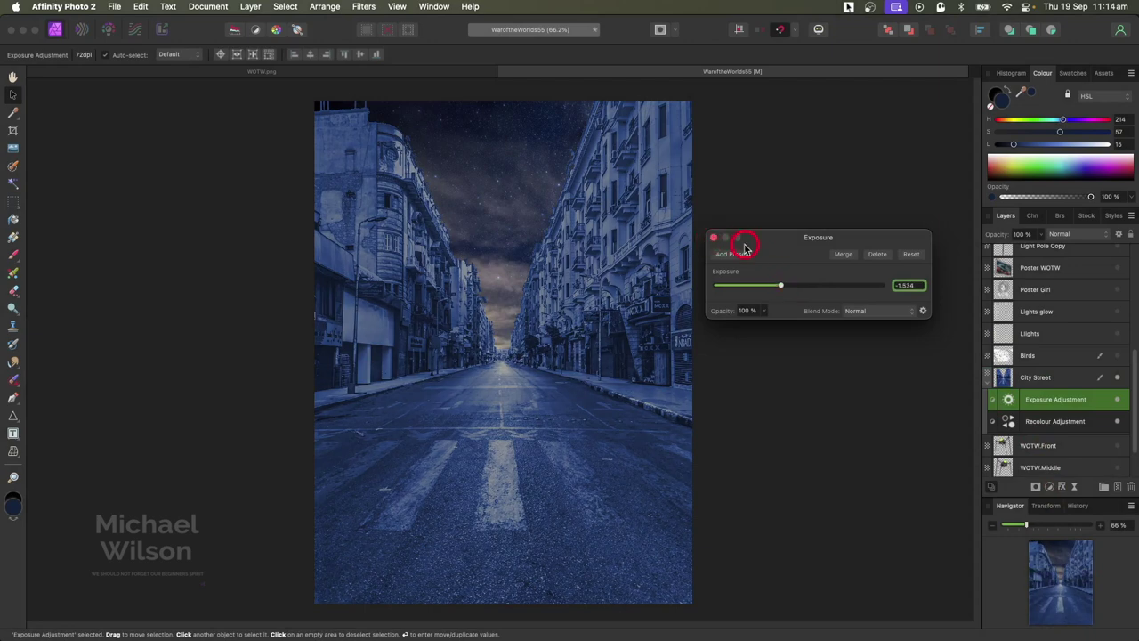
{"action": "left_click", "coordinate": [715, 237]}
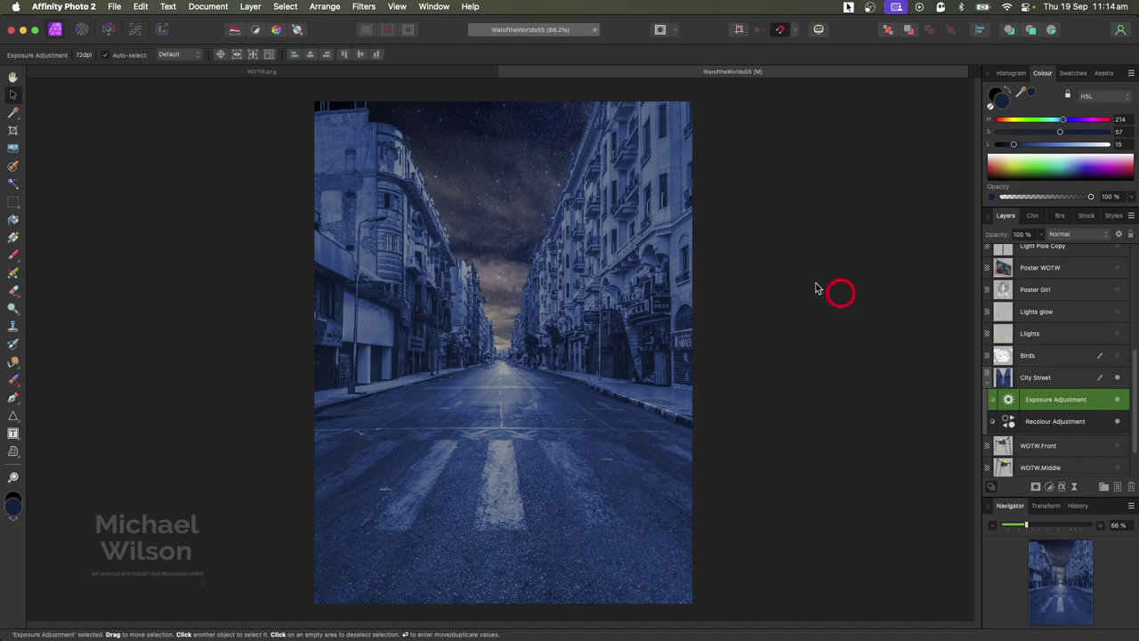
Step: Select the Llights layer above Birds and make it visible
{"action": "left_click", "coordinate": [1037, 334]}
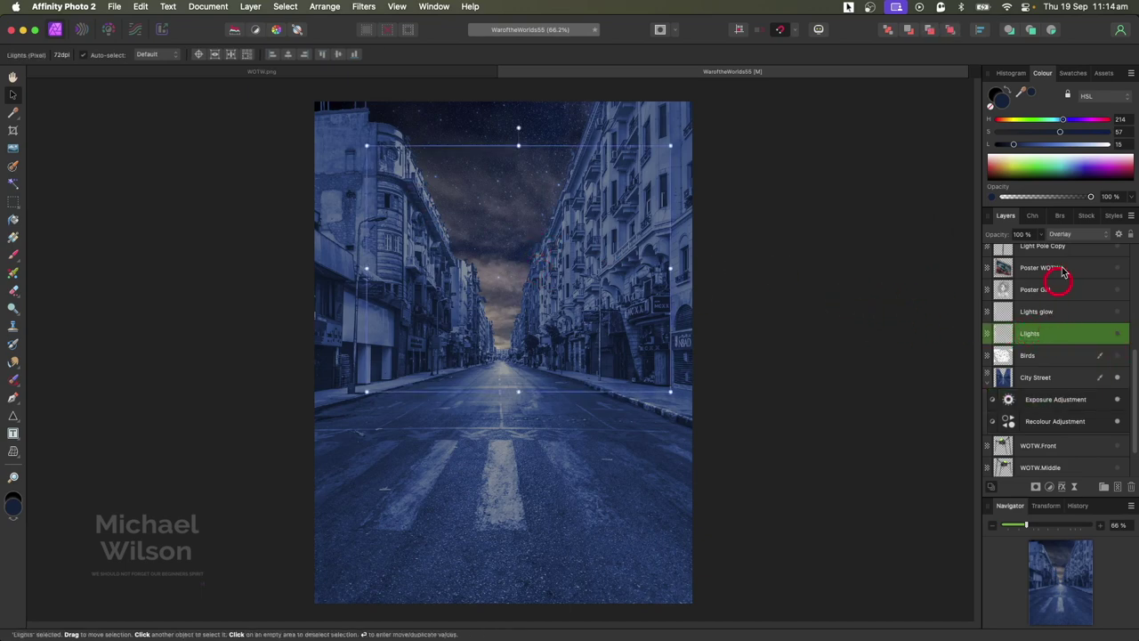
{"action": "left_click", "coordinate": [1029, 234]}
{"action": "left_click", "coordinate": [1117, 334]}
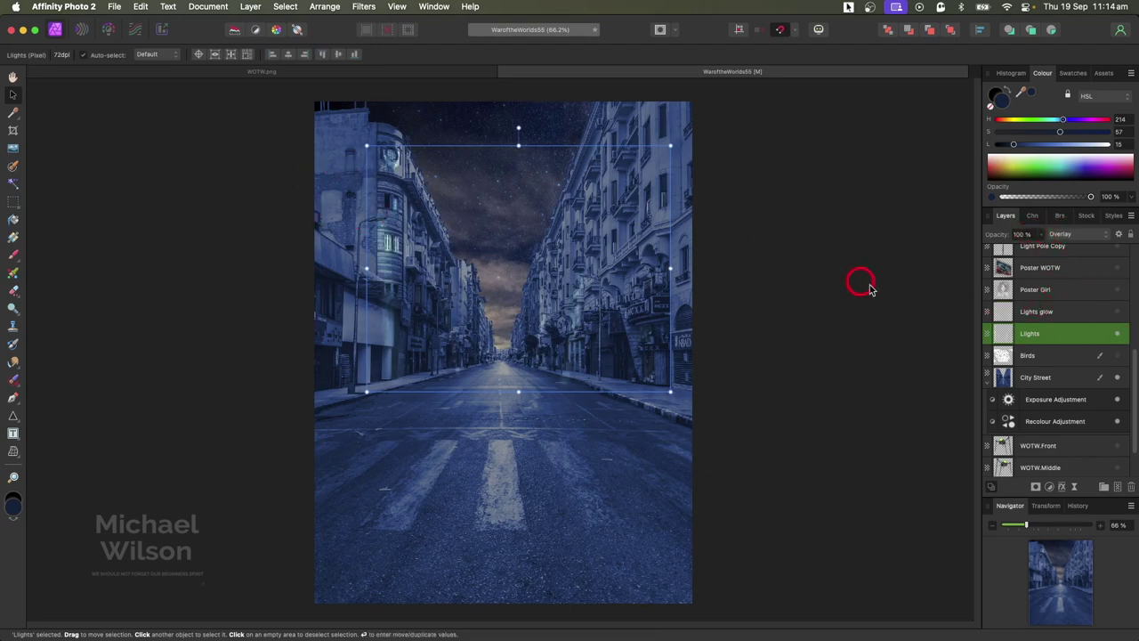
Step: Toggle the Llights layer's visibility repeatedly to compare the street with and without its window lights
{"action": "left_click", "coordinate": [1116, 334]}
{"action": "left_click", "coordinate": [1117, 334]}
{"action": "left_click", "coordinate": [1118, 334]}
{"action": "left_click", "coordinate": [1117, 333]}
{"action": "left_click", "coordinate": [1117, 333]}
{"action": "left_click", "coordinate": [1118, 334]}
{"action": "left_click", "coordinate": [1117, 334]}
{"action": "left_click", "coordinate": [1118, 334]}
Step: Make the Poster Girl layer visible and collapse the adjustments nested in the City Street layer
{"action": "left_click", "coordinate": [1117, 290]}
{"action": "left_click", "coordinate": [1075, 291]}
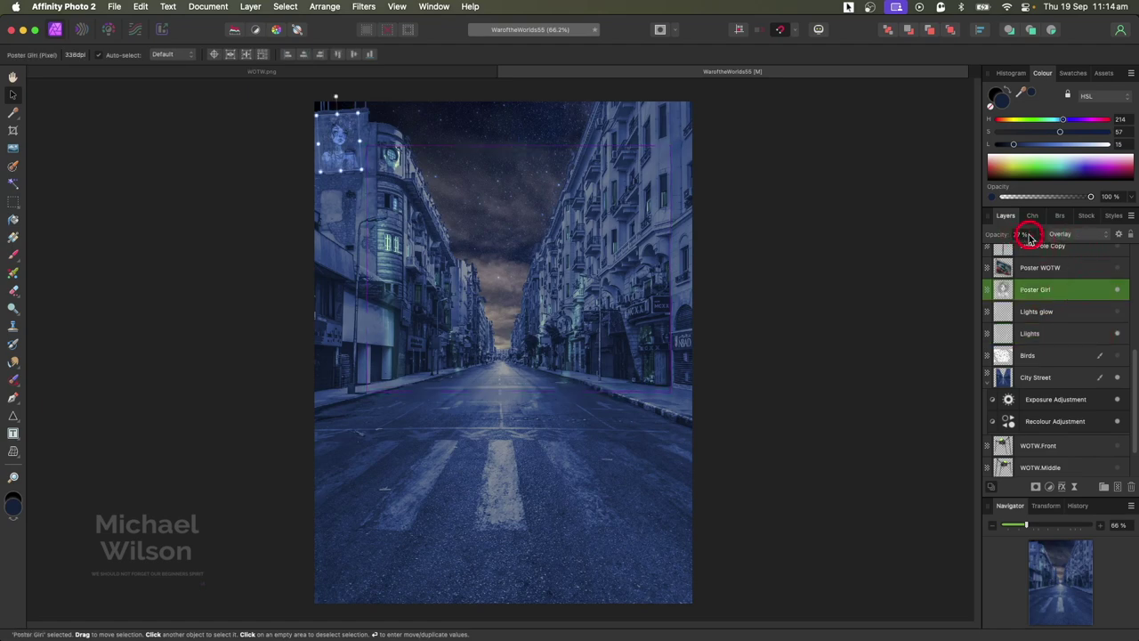
{"action": "left_click", "coordinate": [776, 180]}
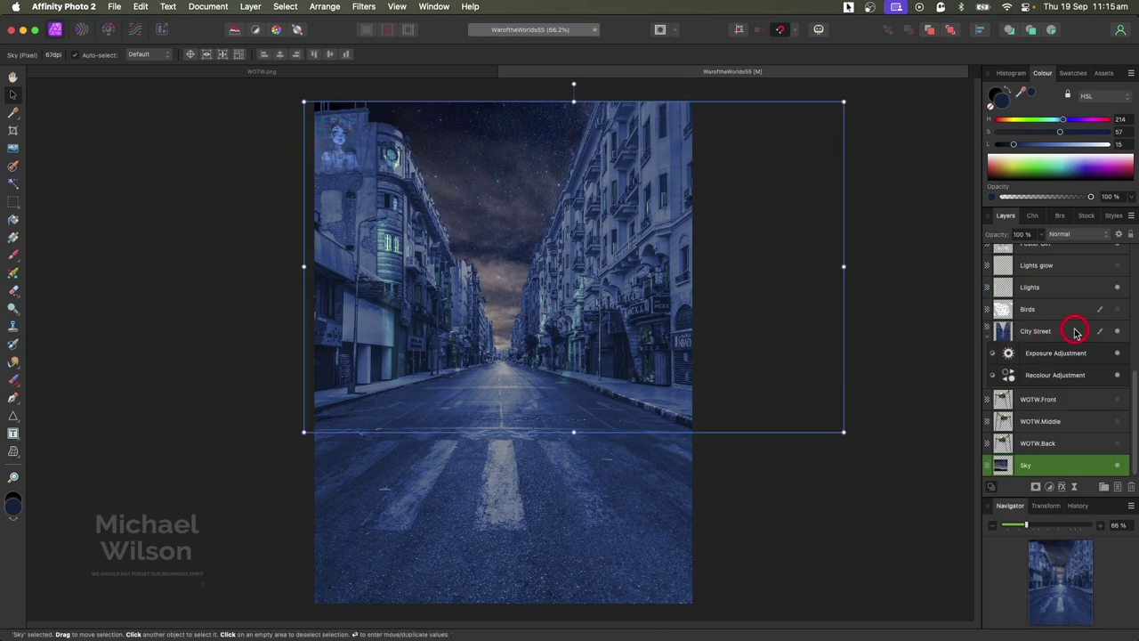
{"action": "left_click_drag", "start_coordinate": [1022, 353], "coordinate": [1048, 346]}
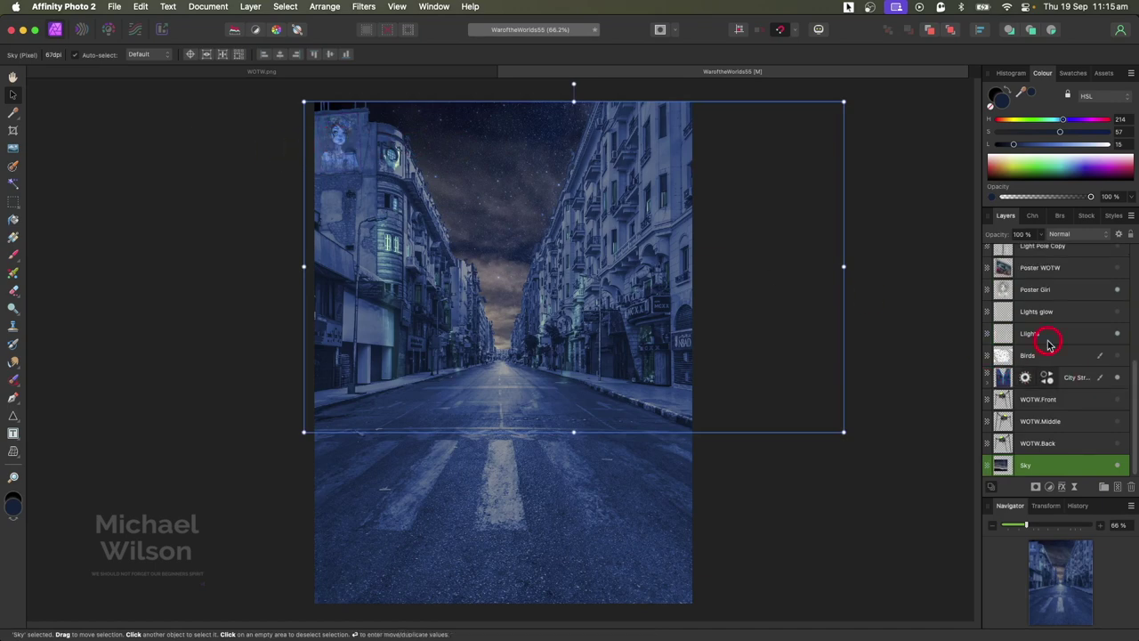
Step: Make the Poster WOTW layer visible, along with the Light Pole Copy layer directly above it
{"action": "left_click", "coordinate": [1044, 269]}
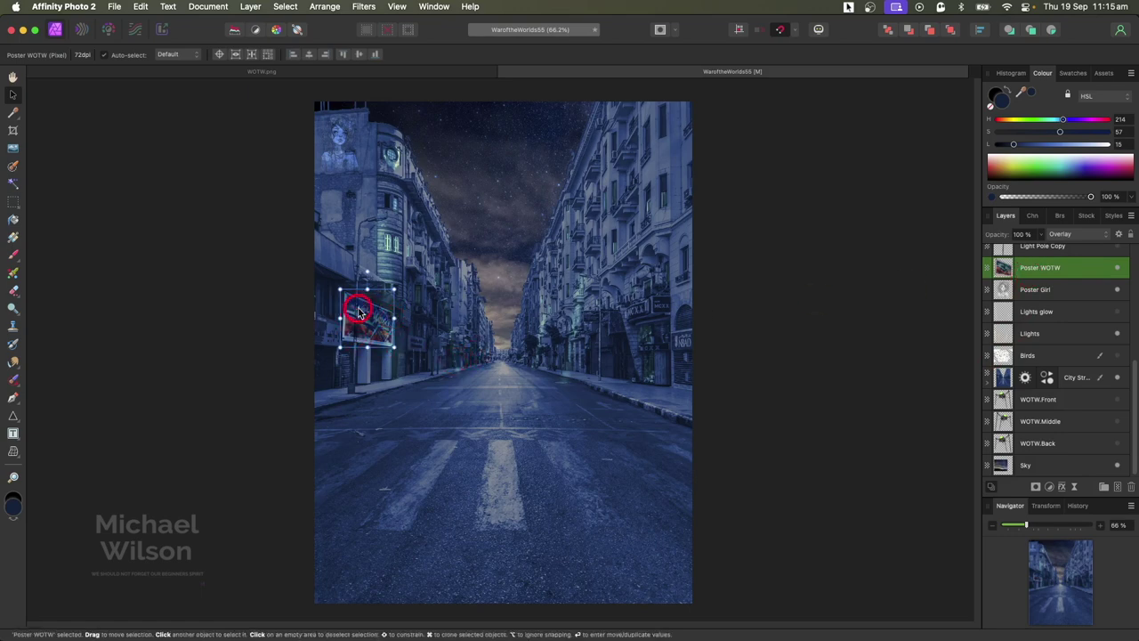
{"action": "left_click_drag", "start_coordinate": [372, 346], "coordinate": [355, 311]}
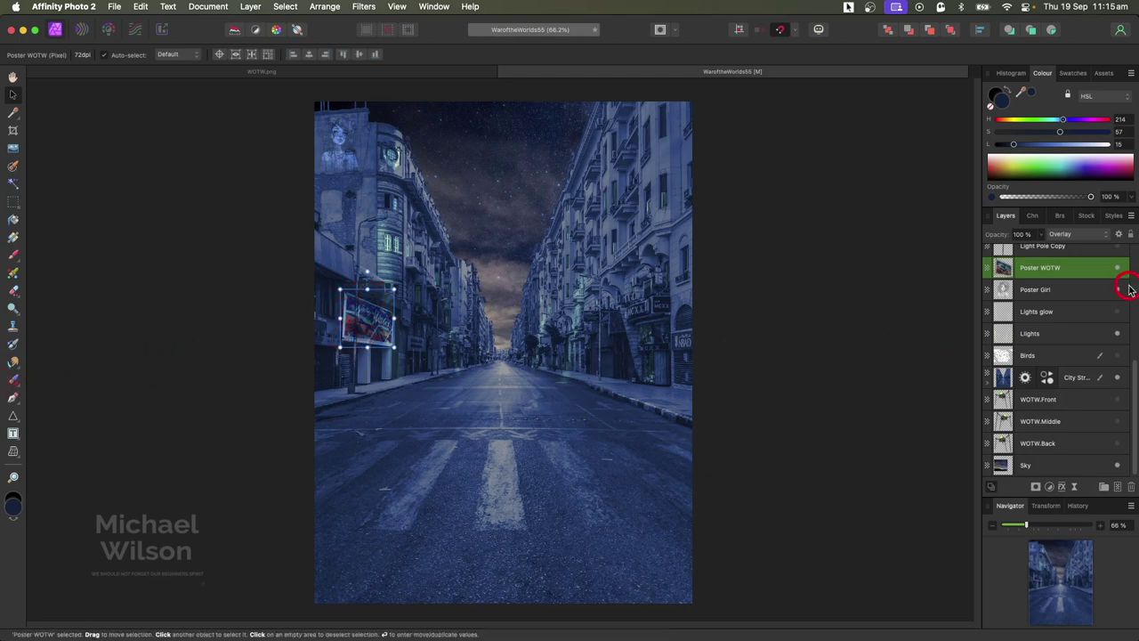
{"action": "scroll", "coordinate": [1076, 296], "scroll_direction": "up", "scroll_amount": 5}
{"action": "scroll", "coordinate": [1058, 354], "scroll_direction": "down", "scroll_amount": 5}
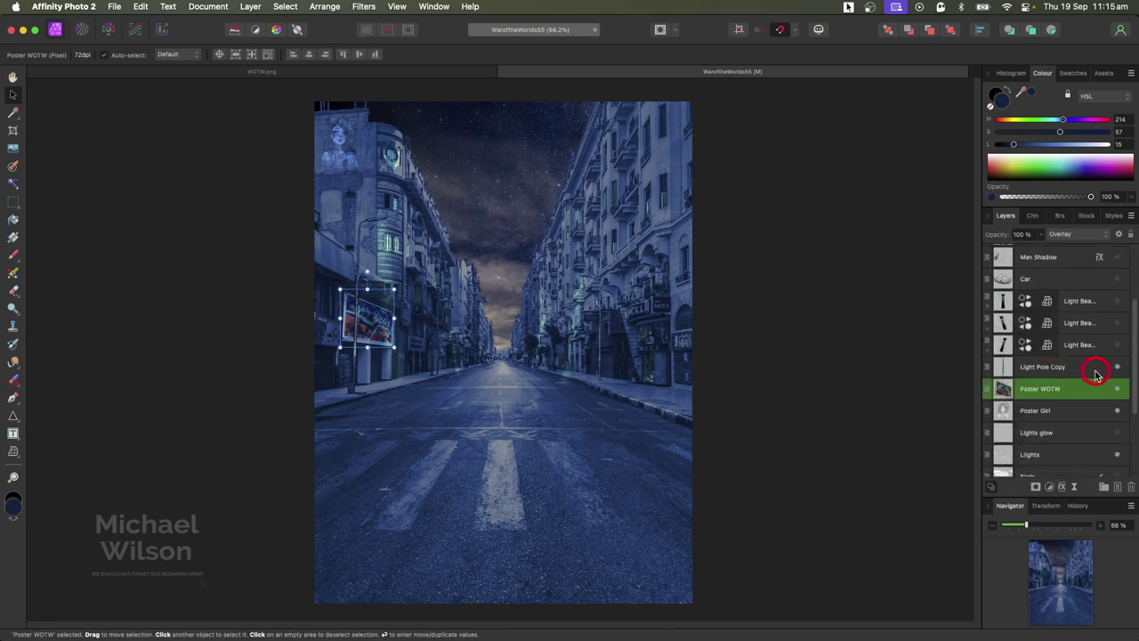
{"action": "left_click", "coordinate": [1096, 372]}
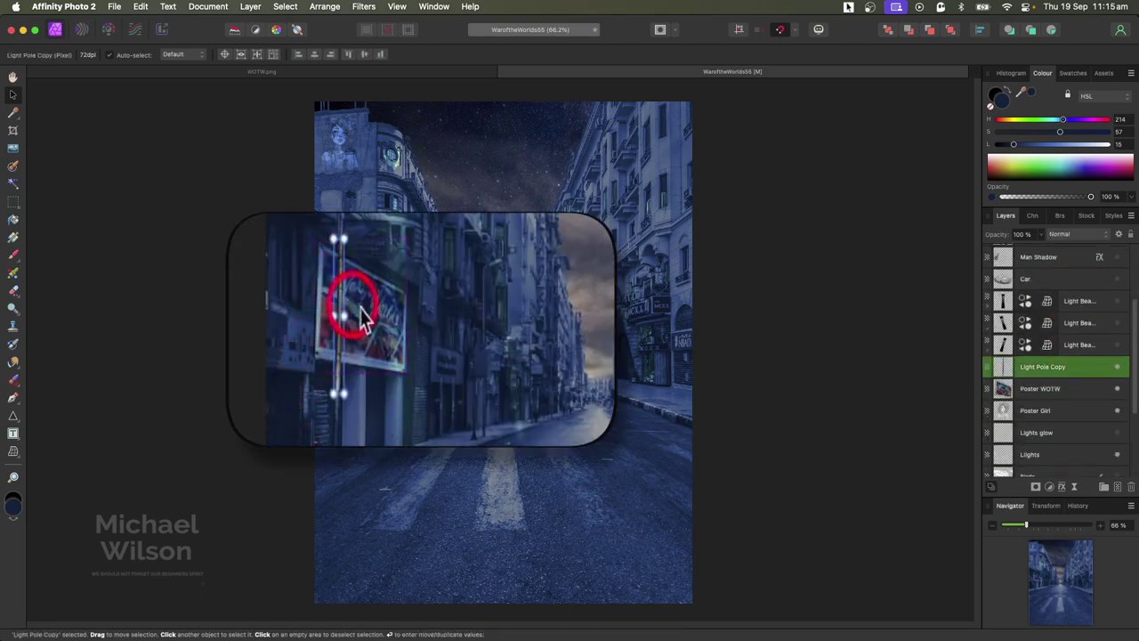
Step: Duplicate the City Street layer's Recolour adjustment and nest the copy inside the Light Pole Copy layer
{"action": "scroll", "coordinate": [1090, 384], "scroll_direction": "down", "scroll_amount": 3}
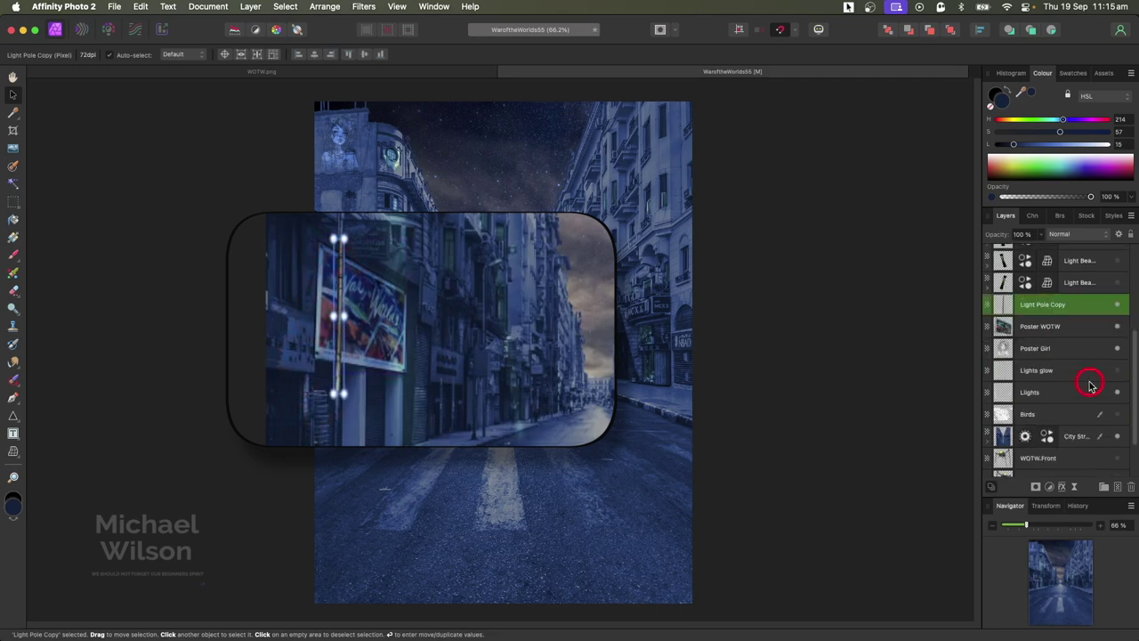
{"action": "left_click", "coordinate": [1051, 438]}
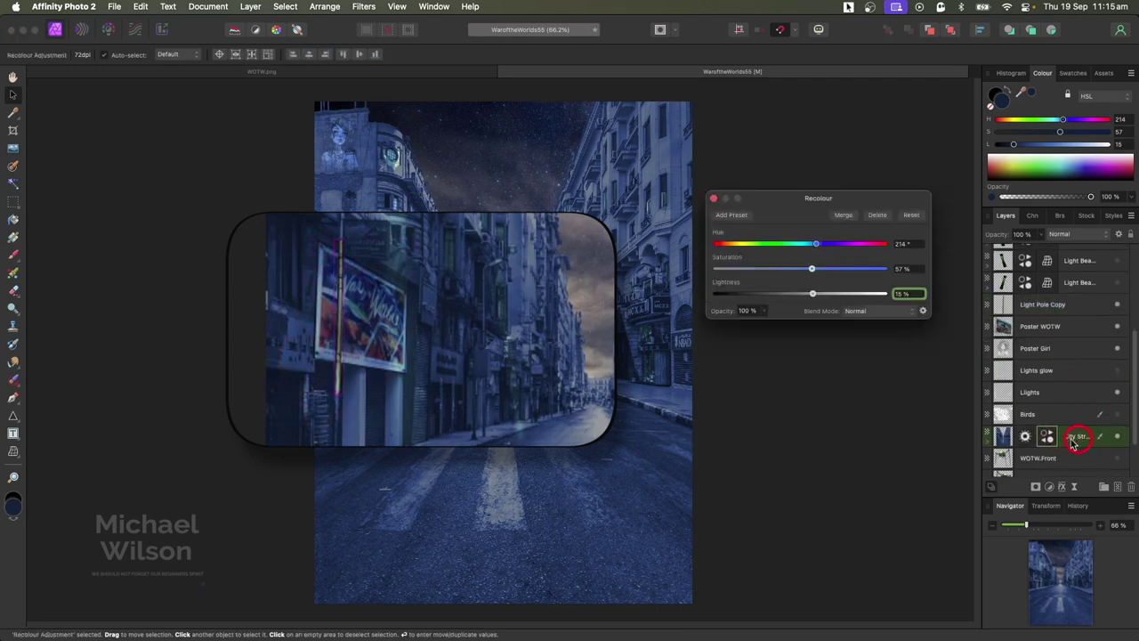
{"action": "left_click", "coordinate": [1043, 436]}
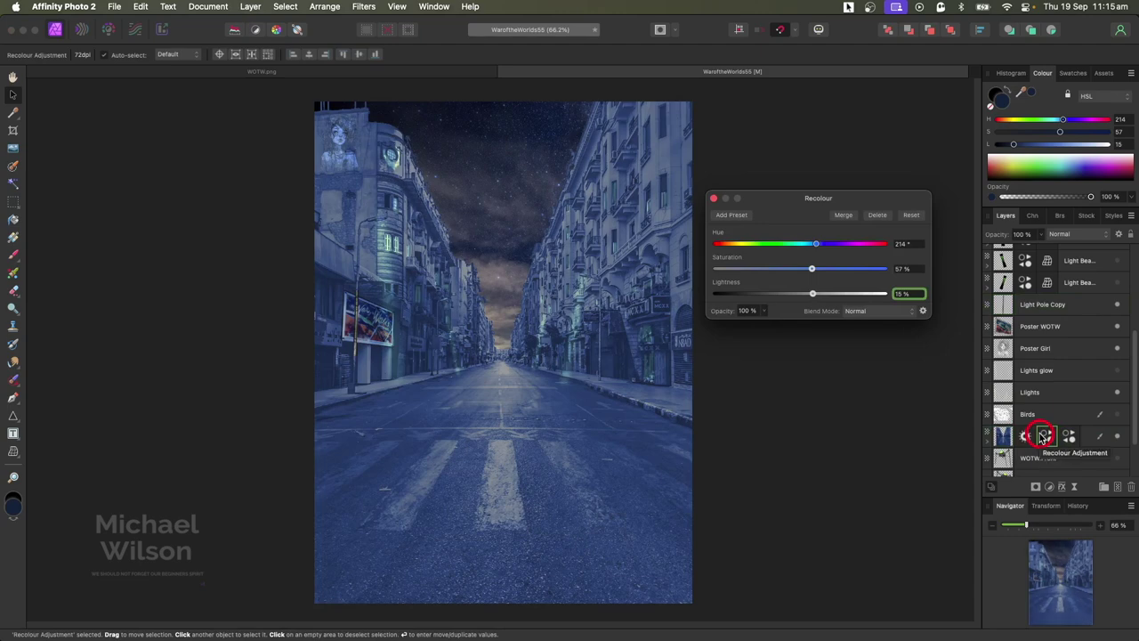
{"action": "left_click_drag", "start_coordinate": [1046, 436], "coordinate": [1010, 307]}
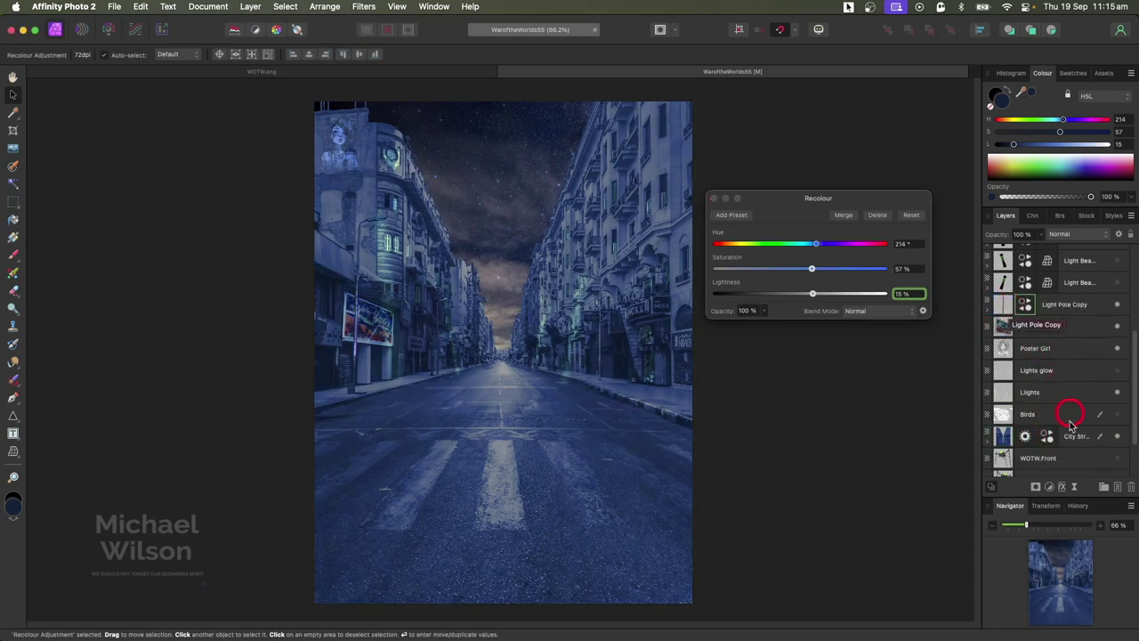
Step: Duplicate the City Street layer's Exposure adjustment into the Light Pole Copy layer and close its settings
{"action": "left_click", "coordinate": [1027, 438]}
{"action": "left_click", "coordinate": [1027, 438]}
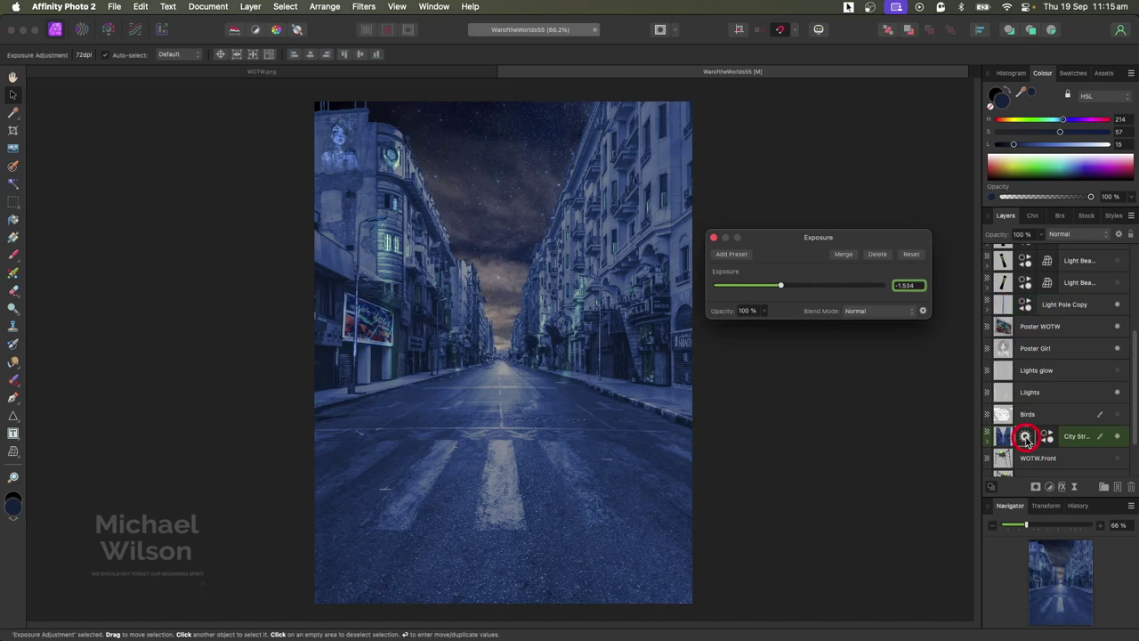
{"action": "left_click_drag", "start_coordinate": [1025, 437], "coordinate": [823, 326]}
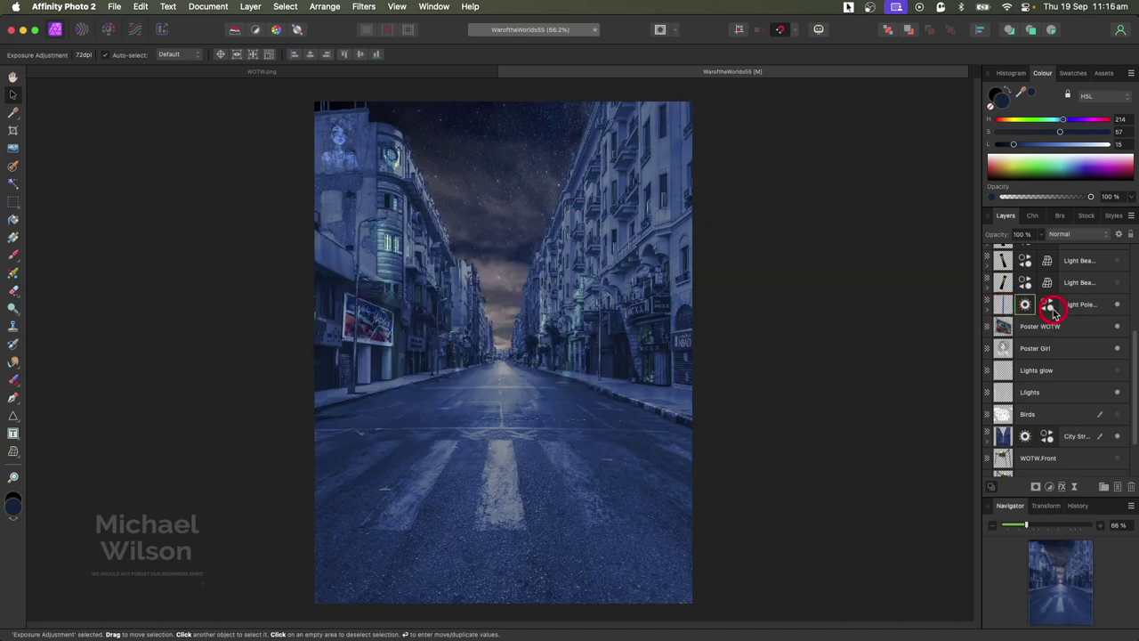
Step: Make the Car and Car Door layers visible, leaving Car Door selected
{"action": "scroll", "coordinate": [1090, 353], "scroll_direction": "down", "scroll_amount": 3}
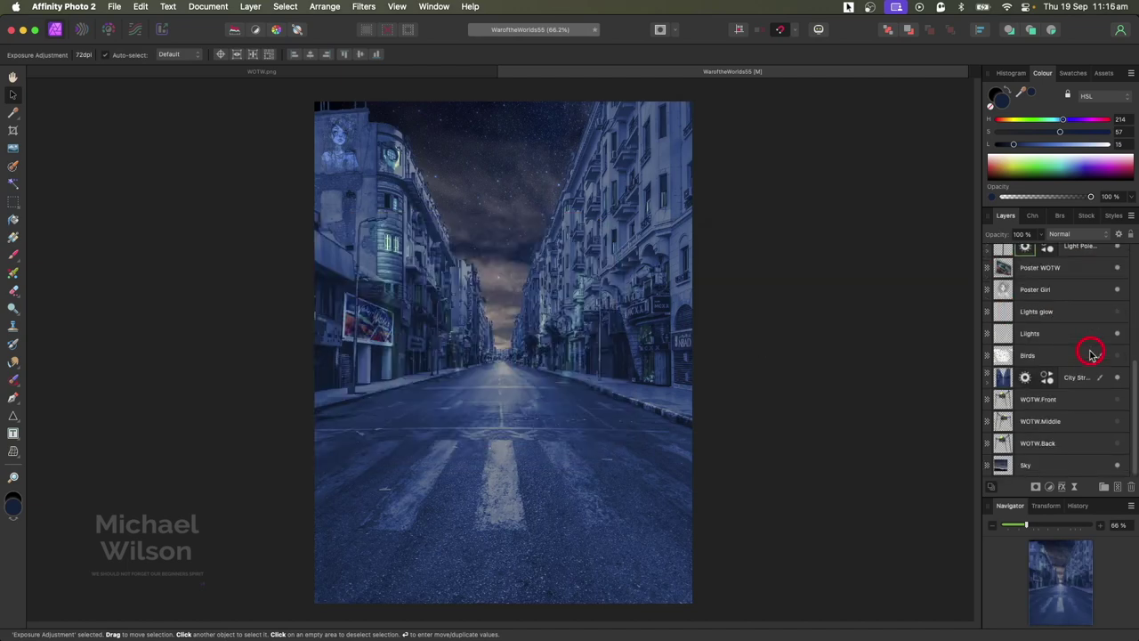
{"action": "scroll", "coordinate": [1091, 353], "scroll_direction": "up", "scroll_amount": 10}
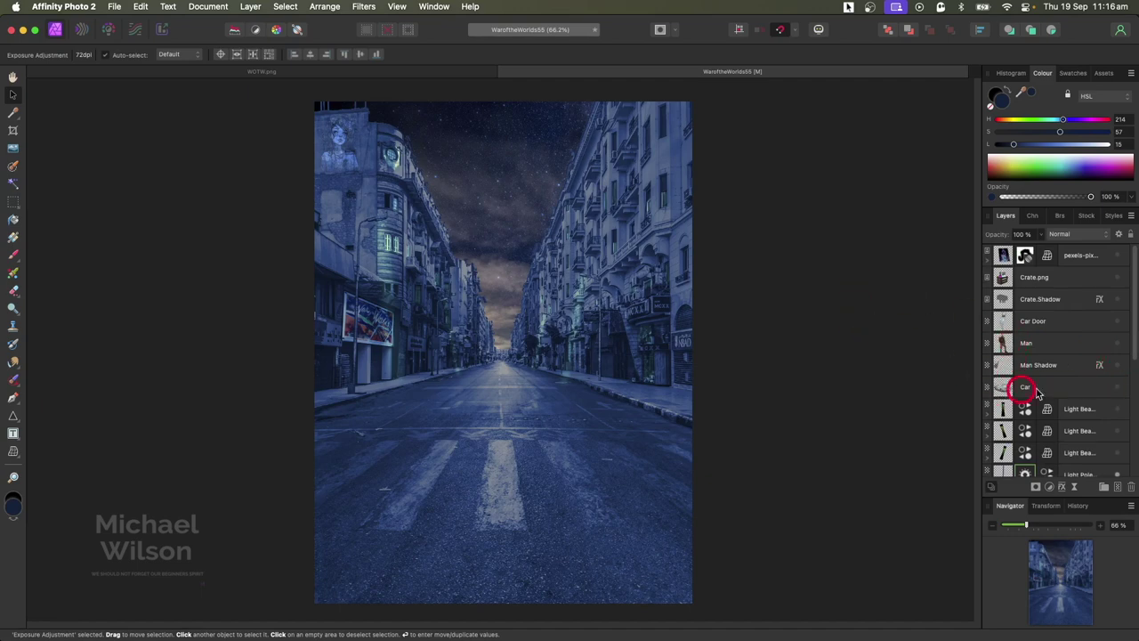
{"action": "left_click", "coordinate": [1118, 388]}
{"action": "left_click", "coordinate": [1068, 392]}
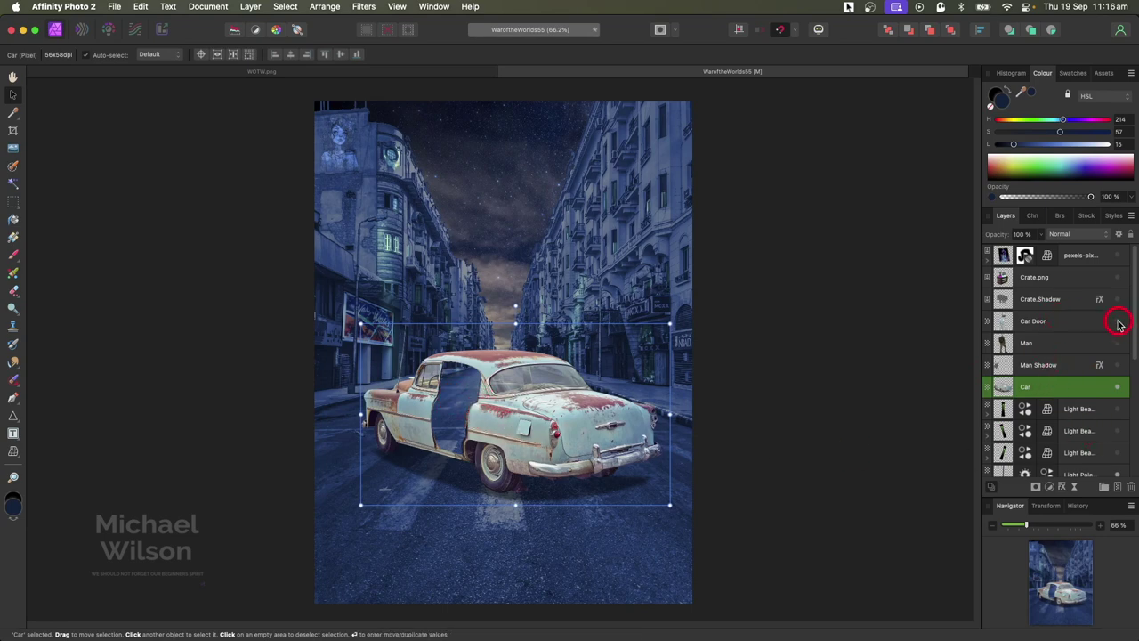
{"action": "left_click", "coordinate": [1118, 324]}
{"action": "left_click", "coordinate": [1085, 324]}
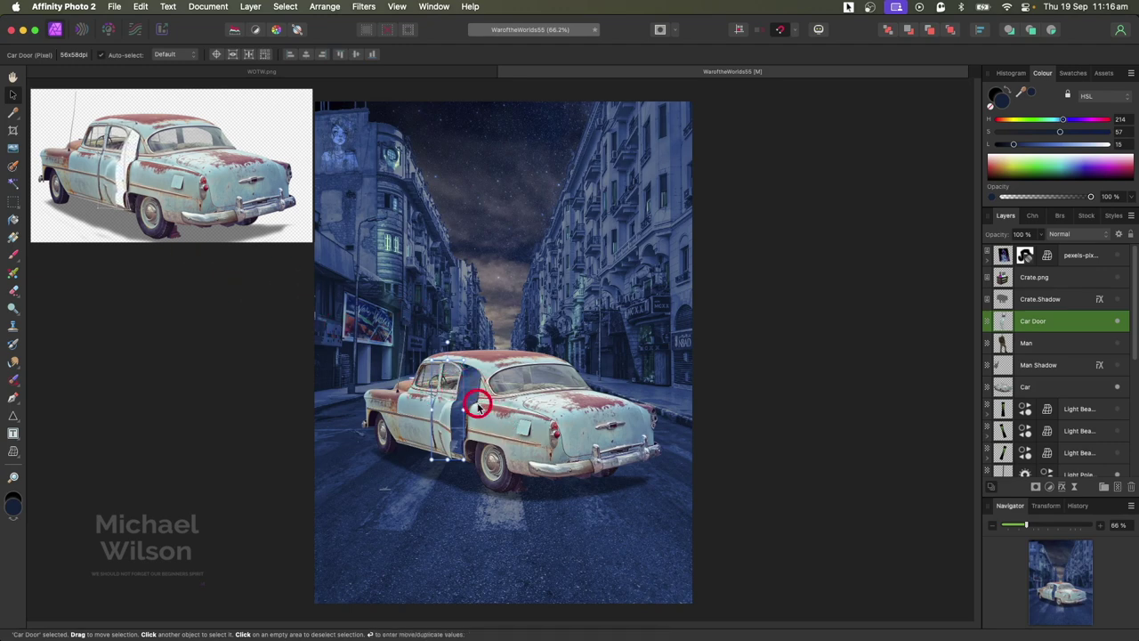
Step: Make the Man and Man Shadow layers visible, leaving Man Shadow selected
{"action": "left_click", "coordinate": [1118, 344]}
{"action": "left_click", "coordinate": [1052, 363]}
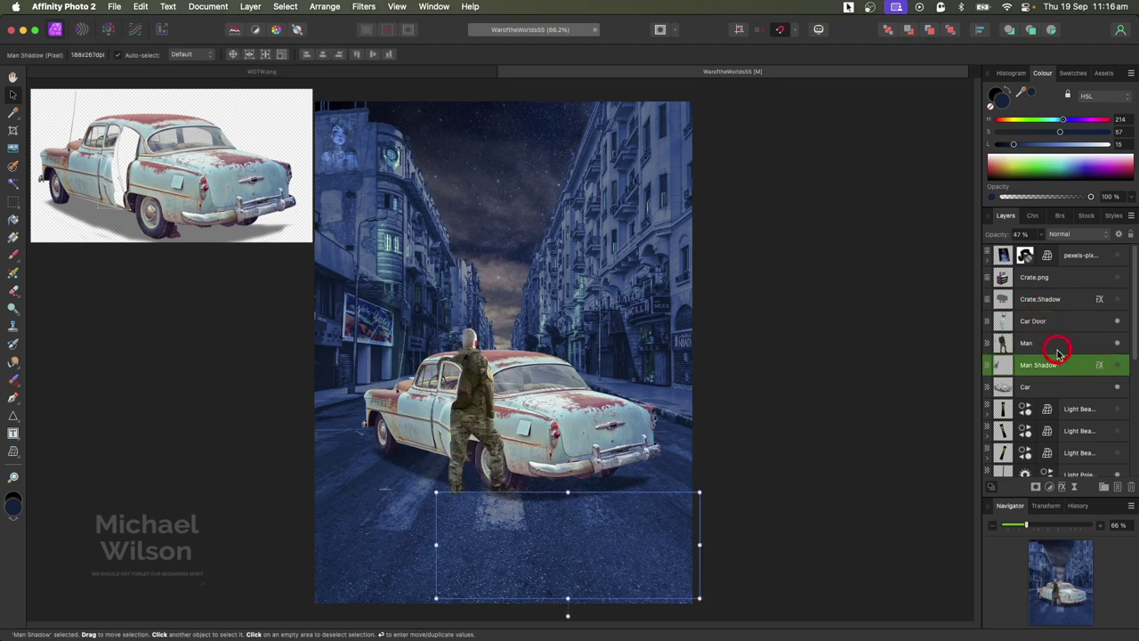
{"action": "left_click", "coordinate": [1117, 366]}
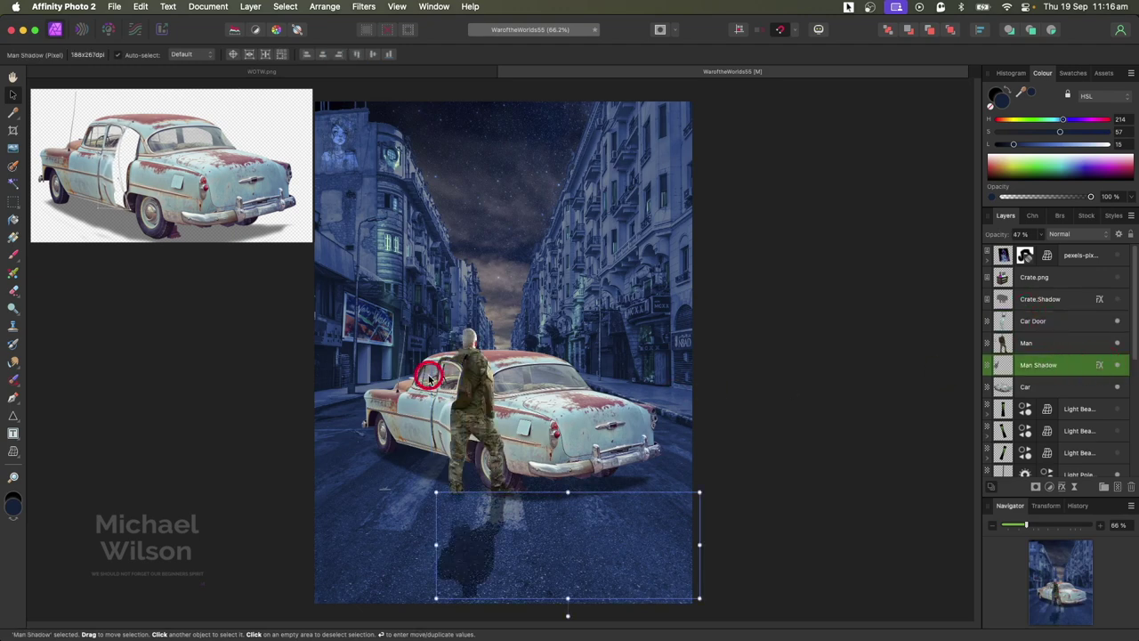
Step: Review the Colour Overlay settings in the Man Shadow layer's effects and close them
{"action": "left_click", "coordinate": [1100, 367]}
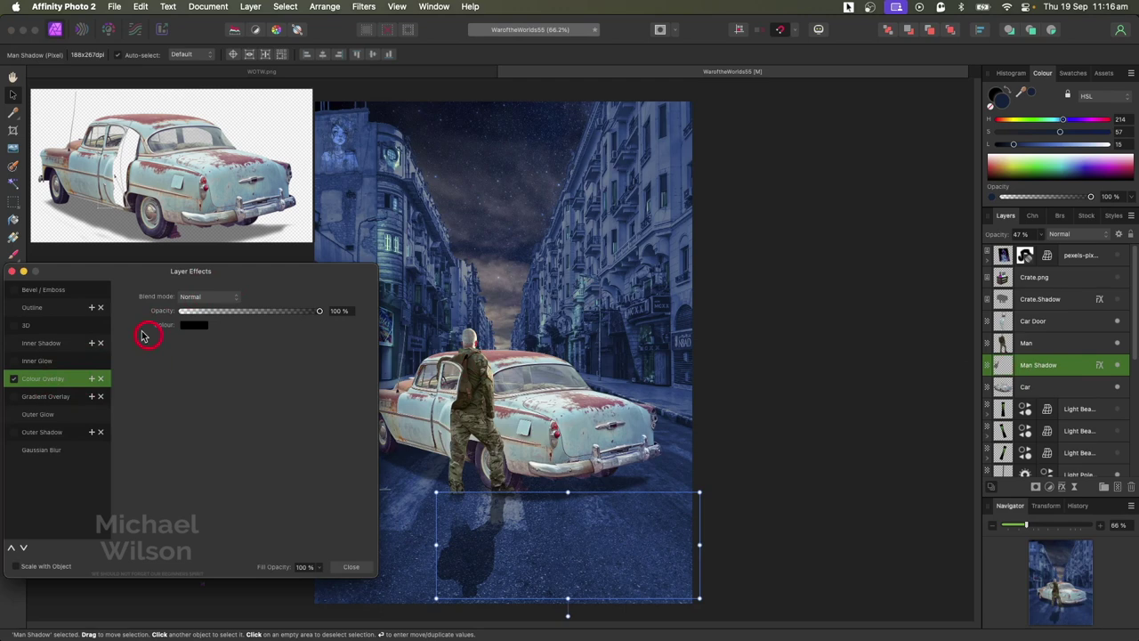
{"action": "left_click", "coordinate": [12, 271]}
{"action": "left_click_drag", "start_coordinate": [450, 536], "coordinate": [498, 533]}
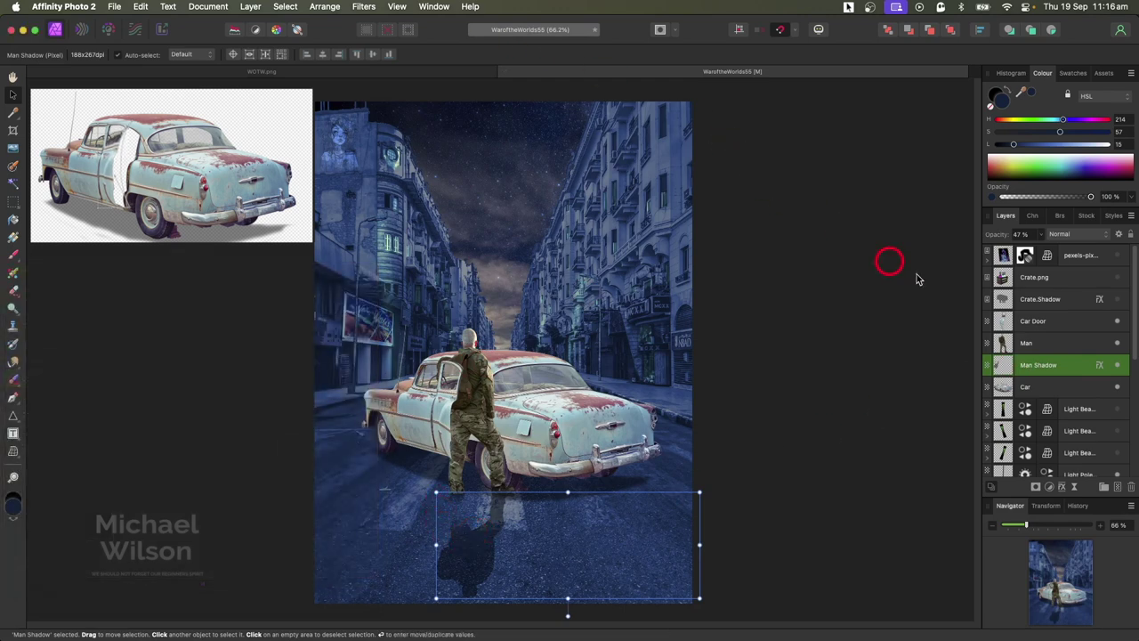
Step: Make the Crate.png and Crate.Shadow layers visible, leaving Crate.Shadow selected
{"action": "left_click", "coordinate": [1116, 276]}
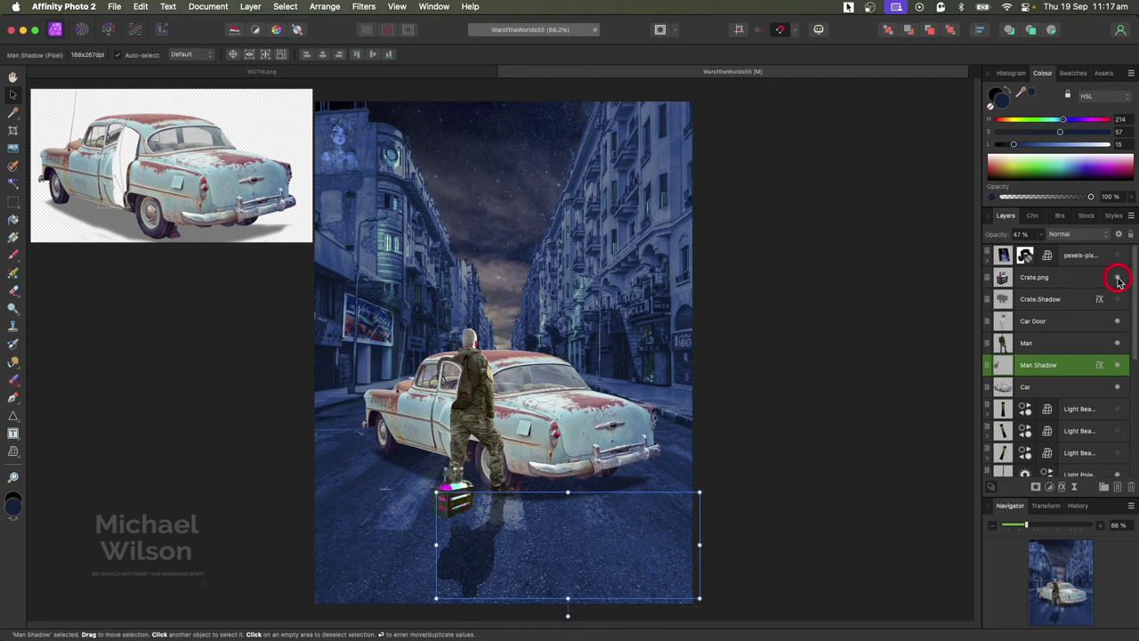
{"action": "left_click", "coordinate": [1076, 277]}
{"action": "left_click", "coordinate": [1117, 302]}
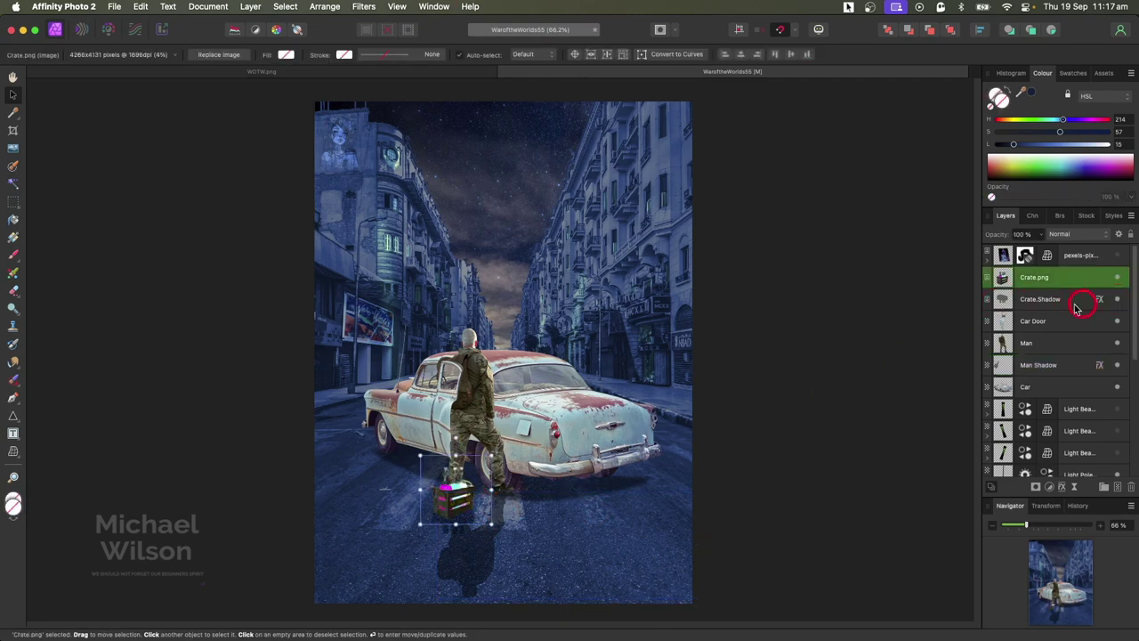
{"action": "left_click", "coordinate": [1057, 300]}
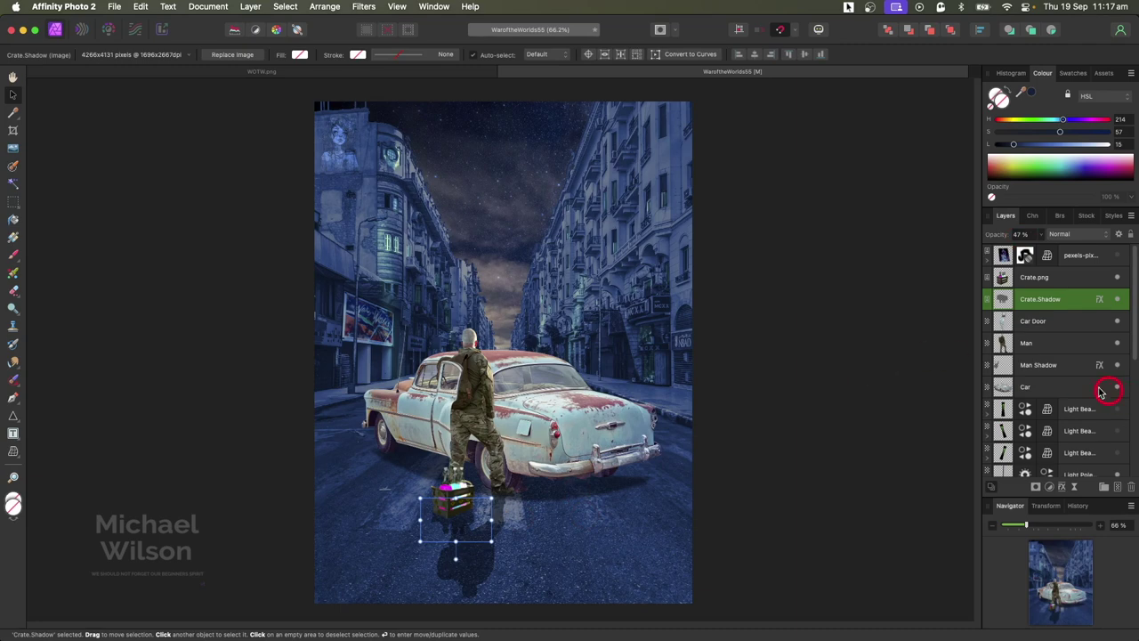
Step: Make the WOTW.Front, WOTW.Middle and WOTW.Back layers visible, together with the three Light Beam layers
{"action": "scroll", "coordinate": [1080, 364], "scroll_direction": "down", "scroll_amount": 4}
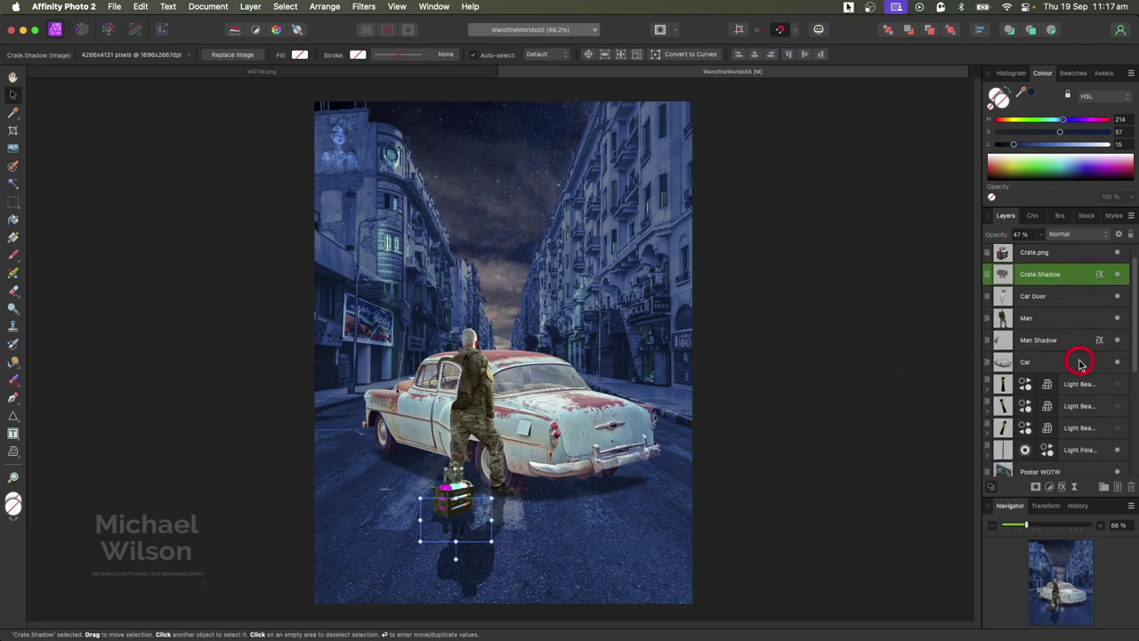
{"action": "scroll", "coordinate": [1058, 383], "scroll_direction": "down", "scroll_amount": 6}
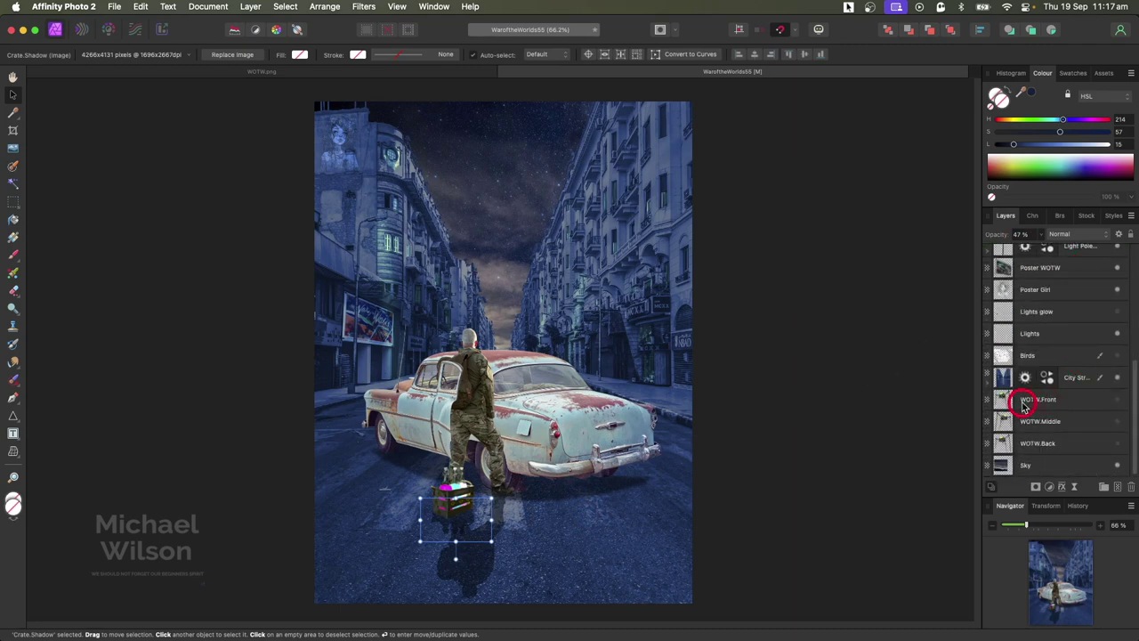
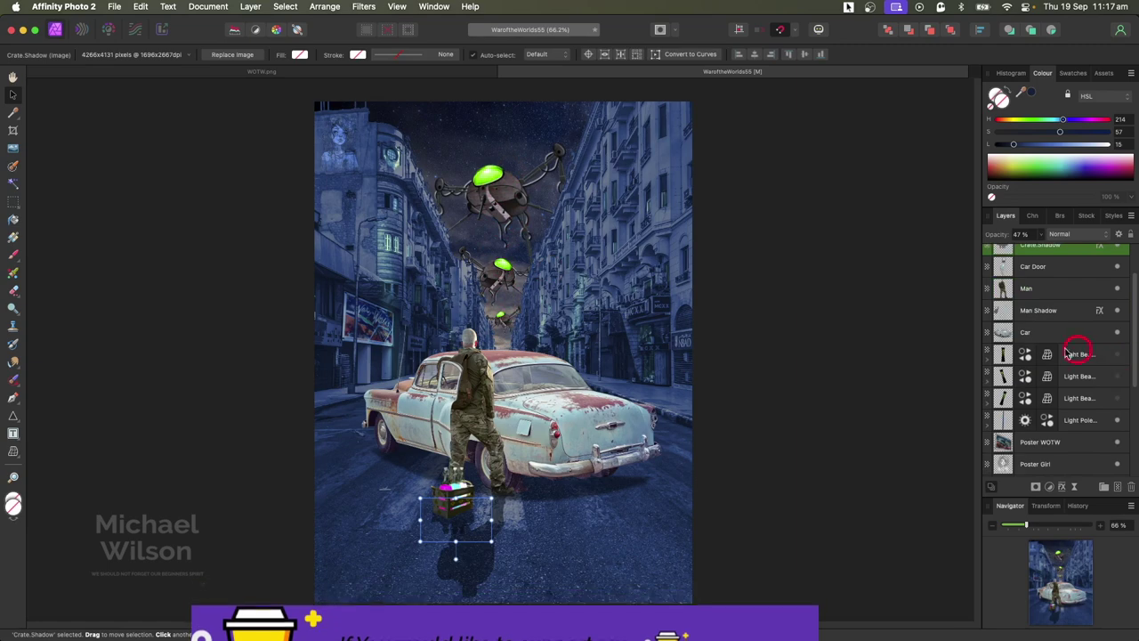
{"action": "left_click", "coordinate": [1117, 356]}
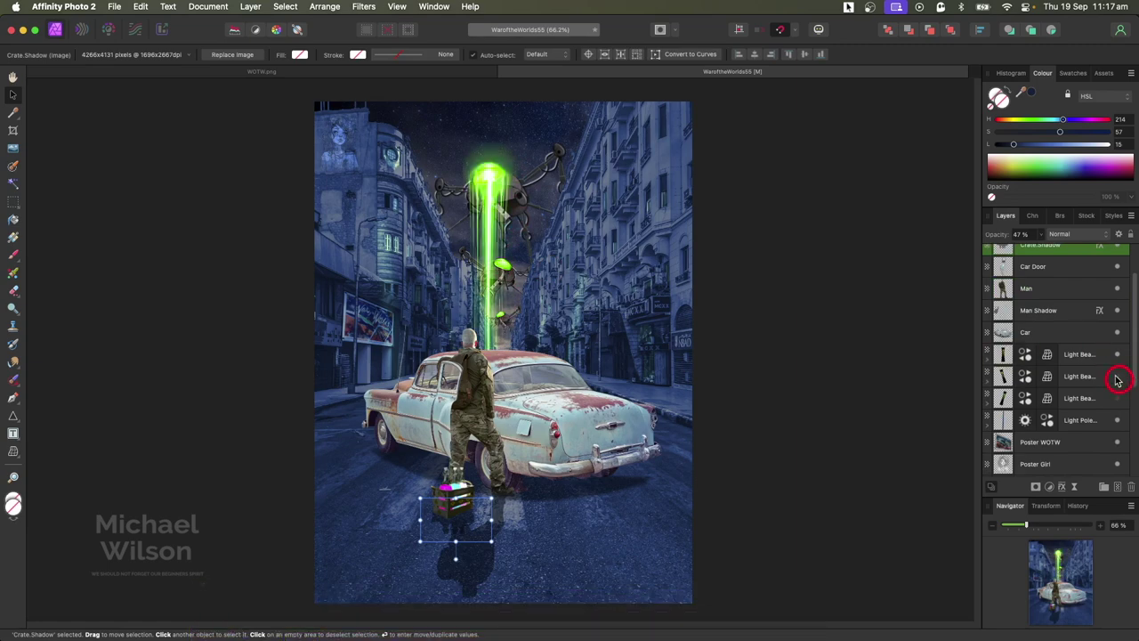
{"action": "left_click", "coordinate": [1117, 377]}
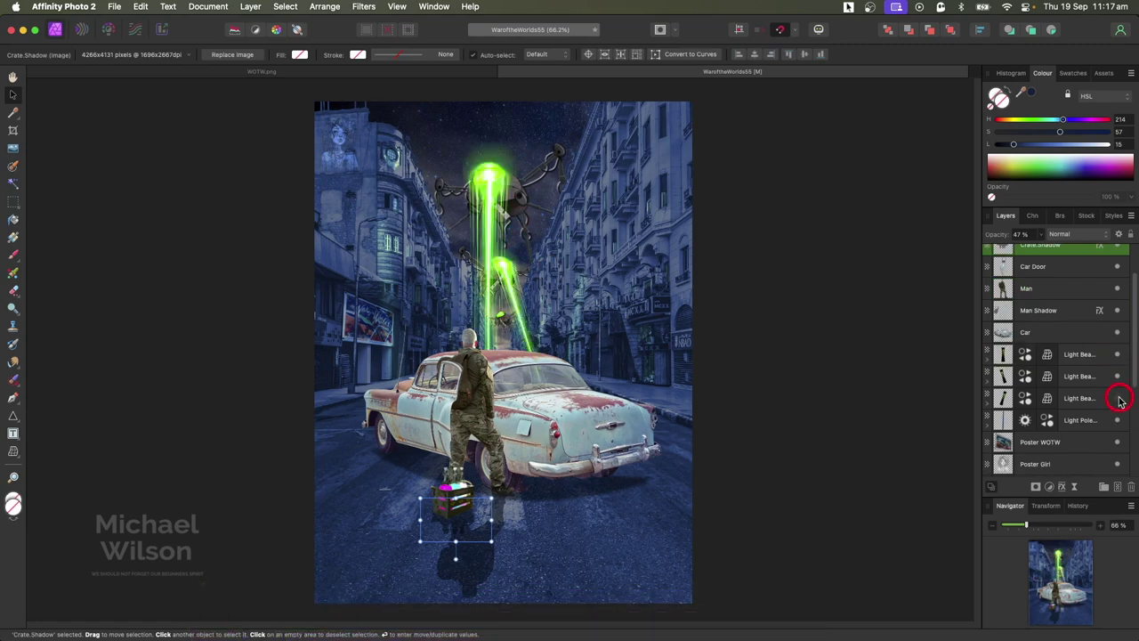
Step: Expand the Light Beam Front layer, inspect its blend mode, Recolour Adjustment and Mesh Warp, and collapse it
{"action": "left_click", "coordinate": [986, 359]}
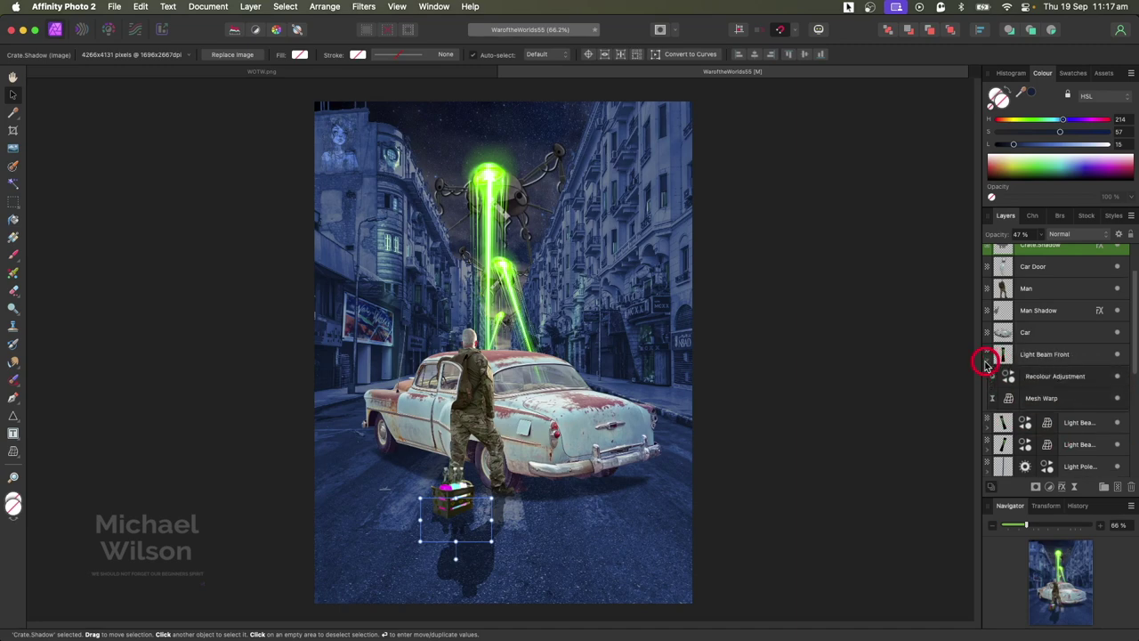
{"action": "left_click", "coordinate": [1026, 357]}
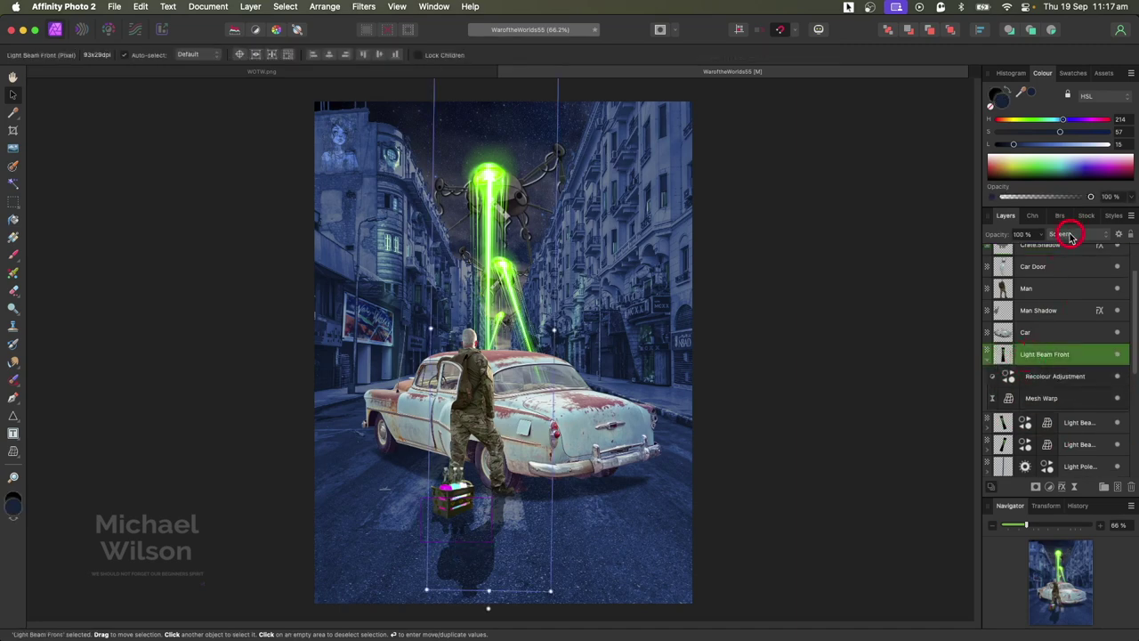
{"action": "left_click", "coordinate": [1064, 378]}
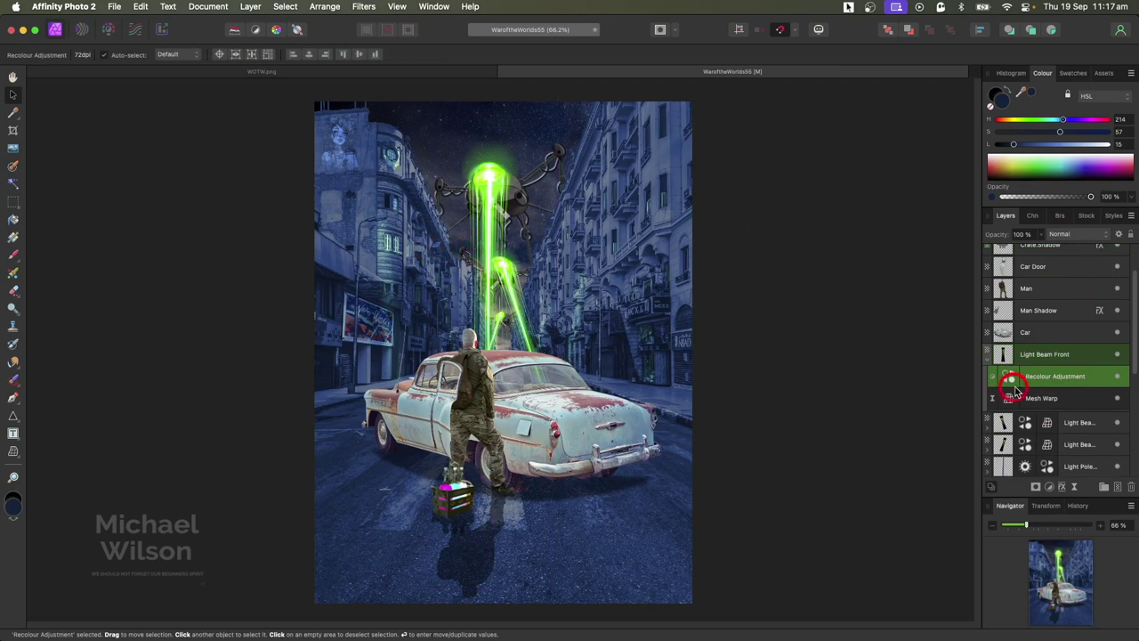
{"action": "left_click", "coordinate": [1039, 397]}
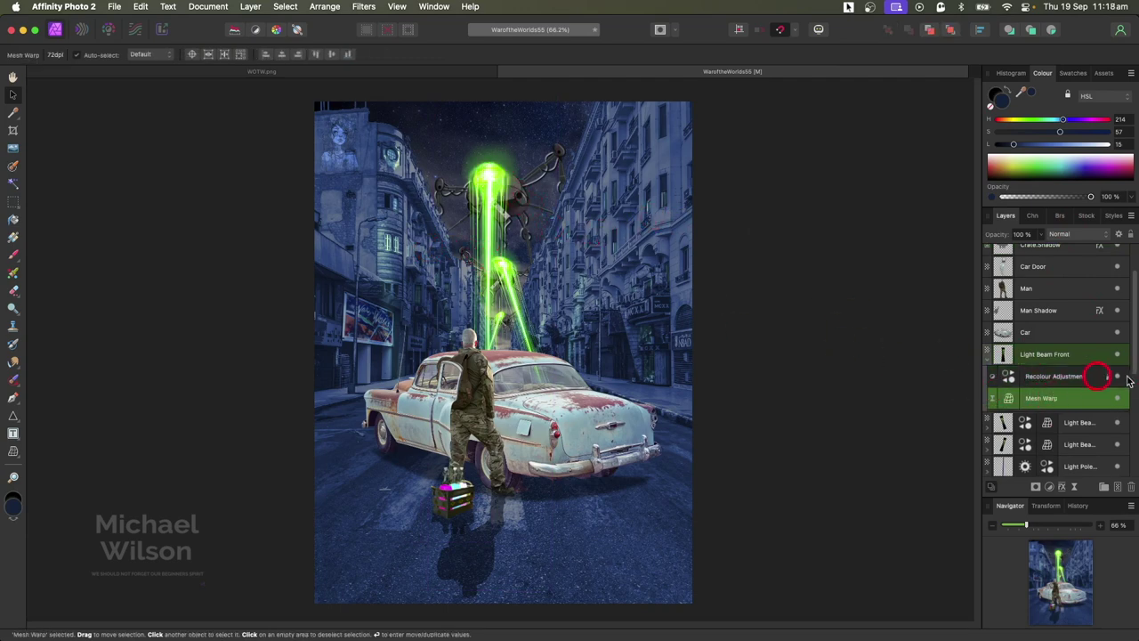
{"action": "left_click", "coordinate": [989, 364]}
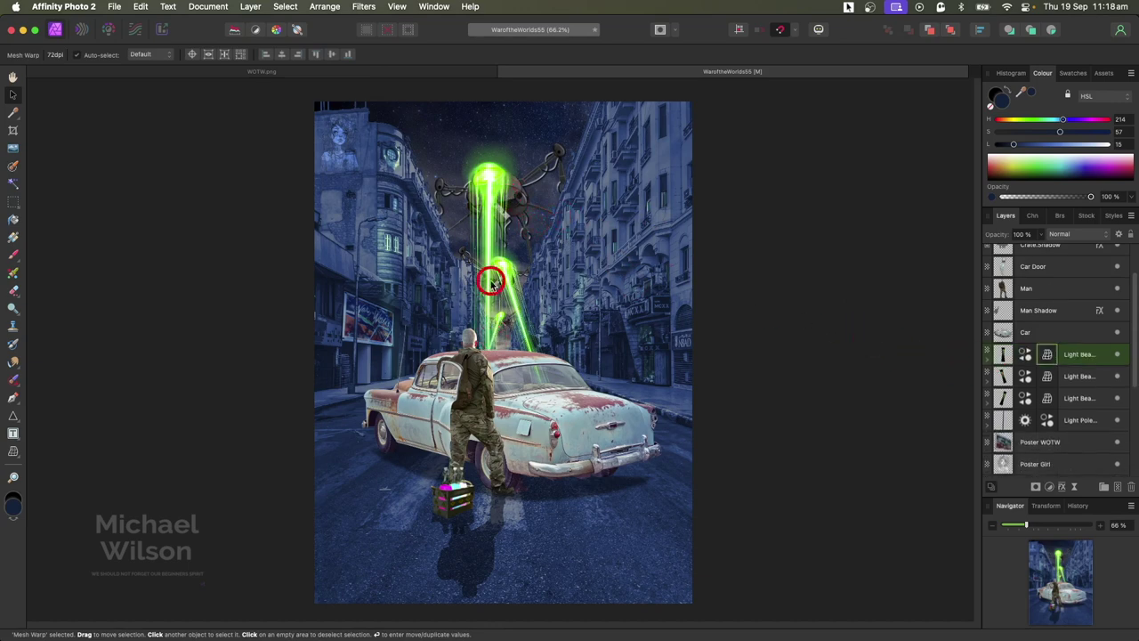
Step: Make the Birds layer above City Street visible
{"action": "scroll", "coordinate": [1064, 347], "scroll_direction": "down", "scroll_amount": 5}
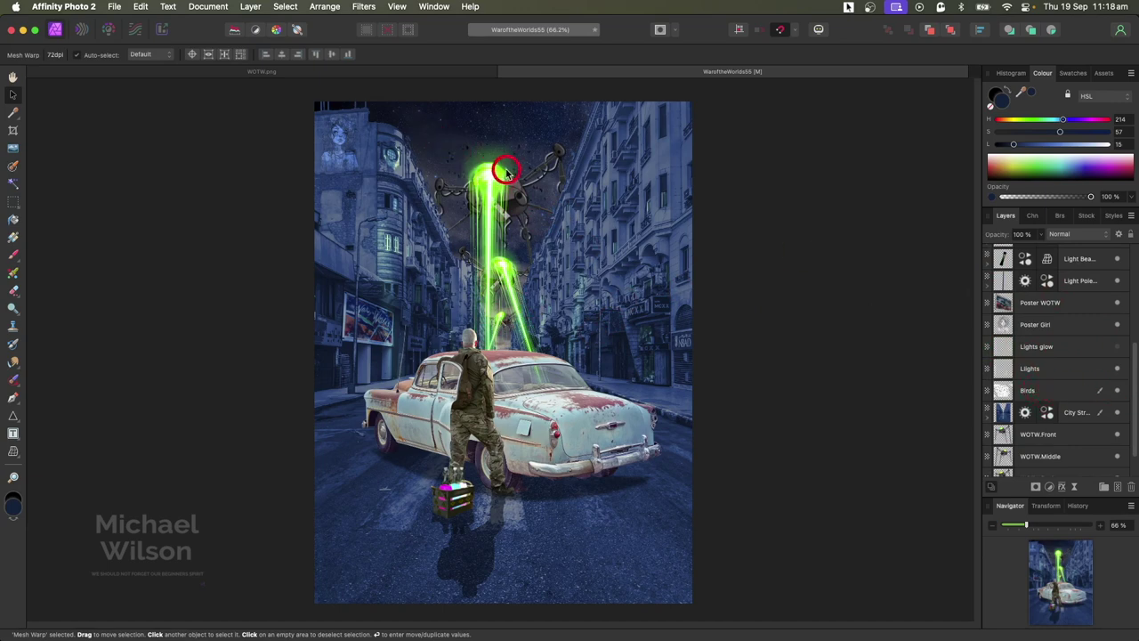
Step: Duplicate the Birds layer and scale the copy into a smaller flock lower down, leaving nothing selected
{"action": "left_click", "coordinate": [1003, 391]}
{"action": "key", "text": "super+j"}
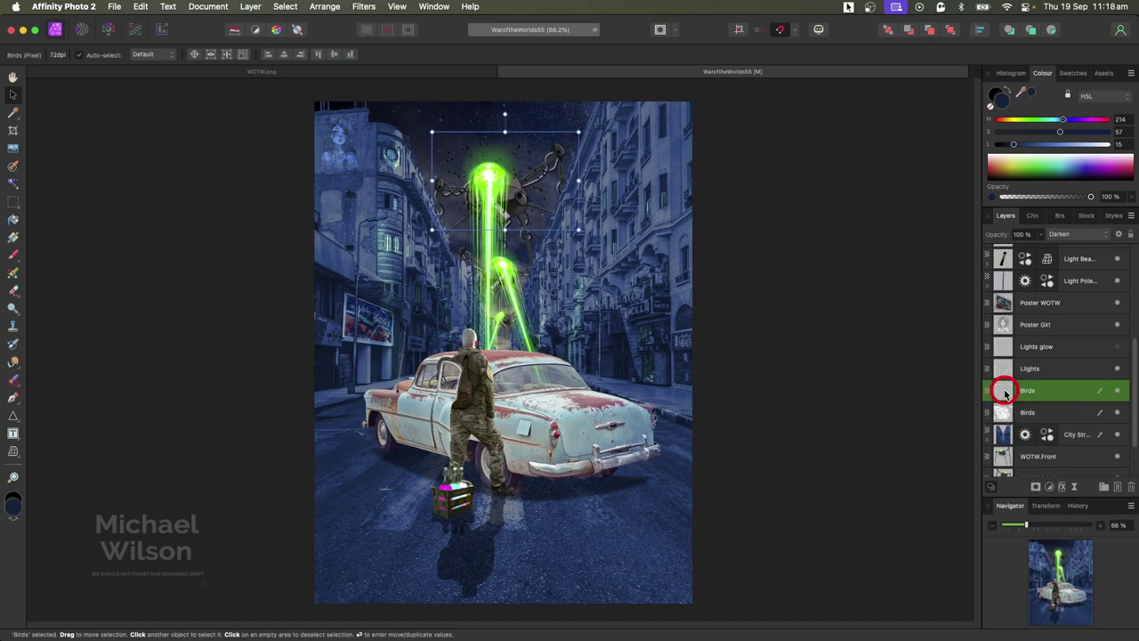
{"action": "left_click_drag", "start_coordinate": [579, 132], "coordinate": [538, 253]}
{"action": "left_click", "coordinate": [554, 300]}
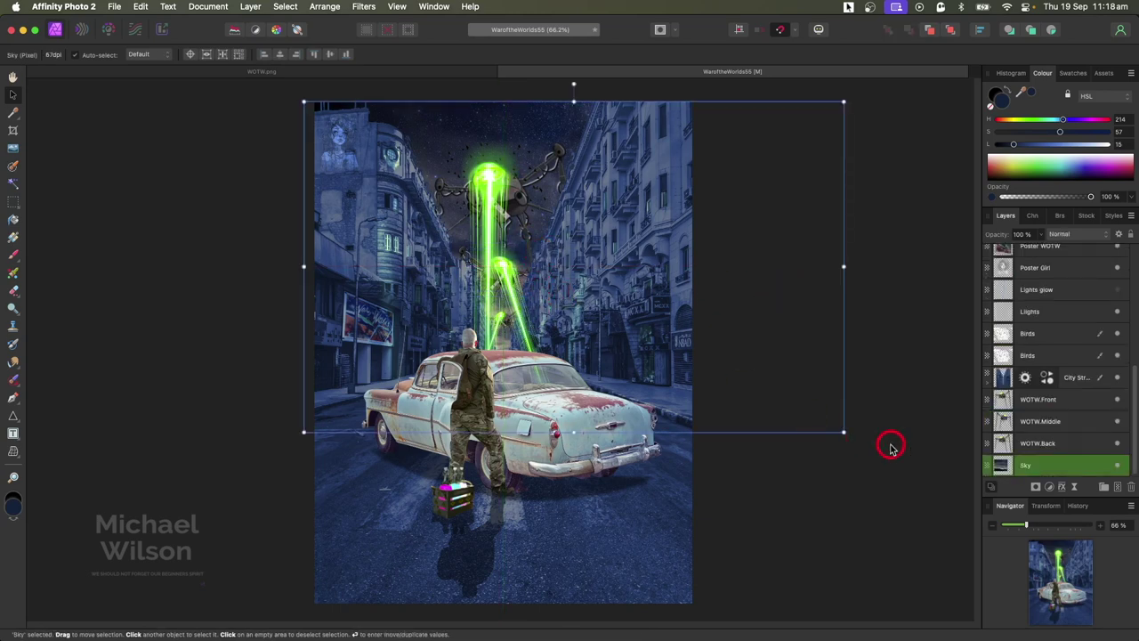
{"action": "left_click", "coordinate": [876, 510]}
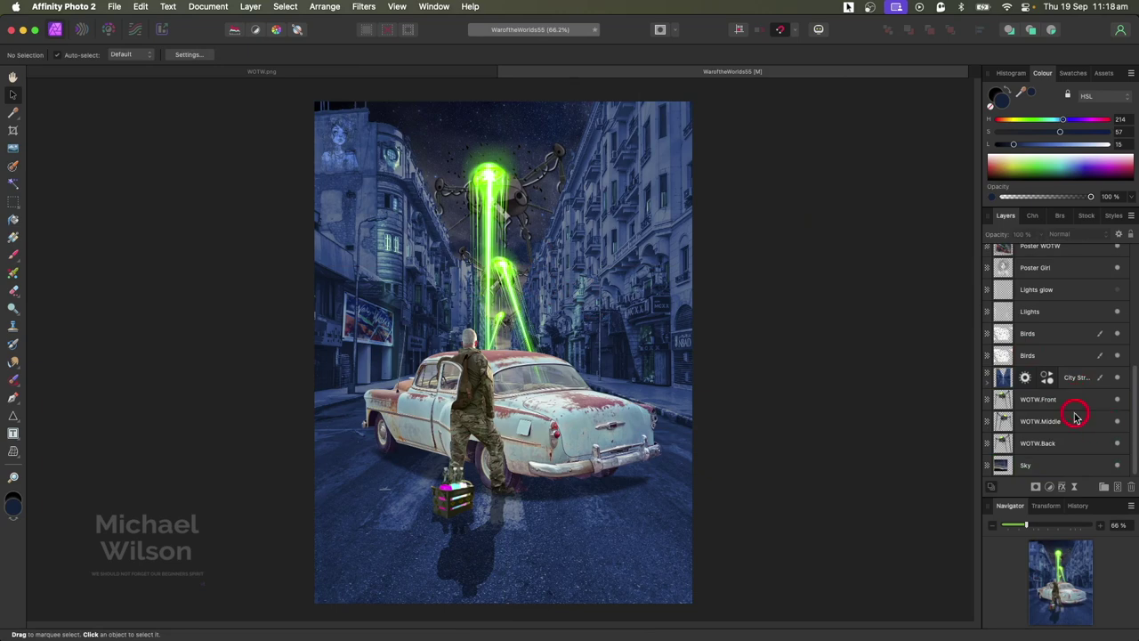
Step: Make the pexels-pix layer above Crate.png visible so the fire effect rises from the crate
{"action": "scroll", "coordinate": [1075, 416], "scroll_direction": "up", "scroll_amount": 5}
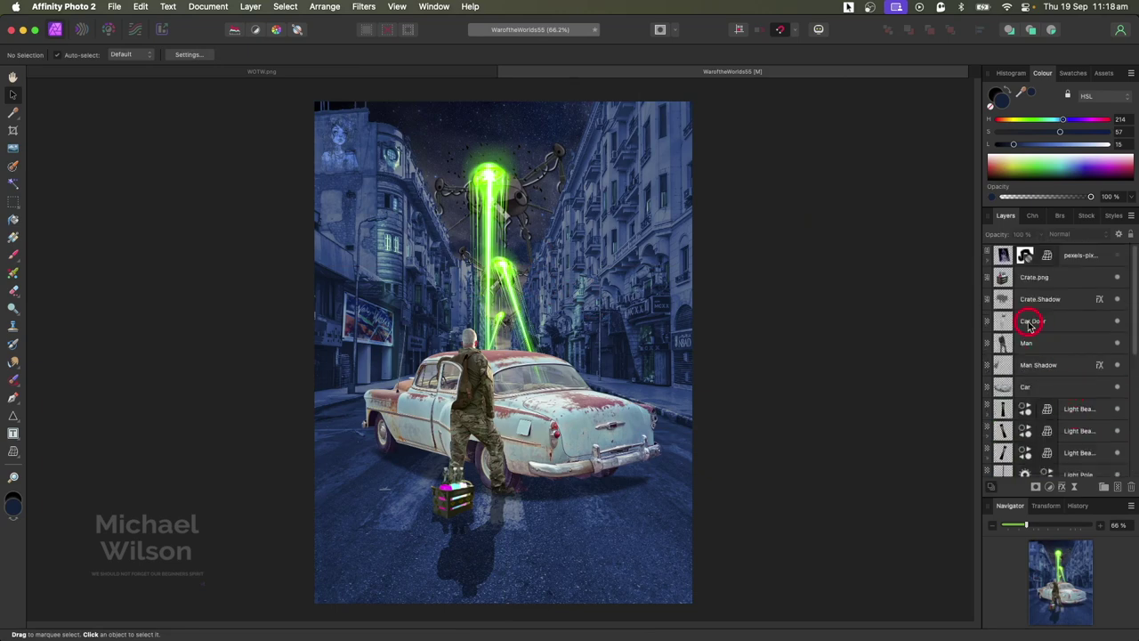
{"action": "left_click_drag", "start_coordinate": [1029, 326], "coordinate": [1029, 267]}
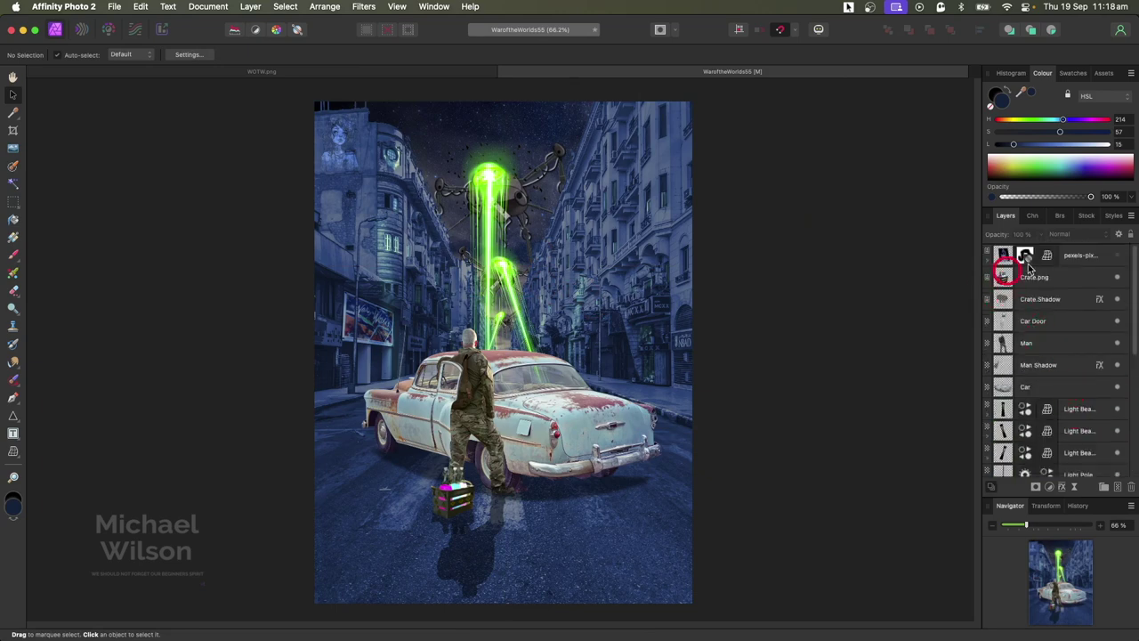
{"action": "left_click", "coordinate": [1120, 257]}
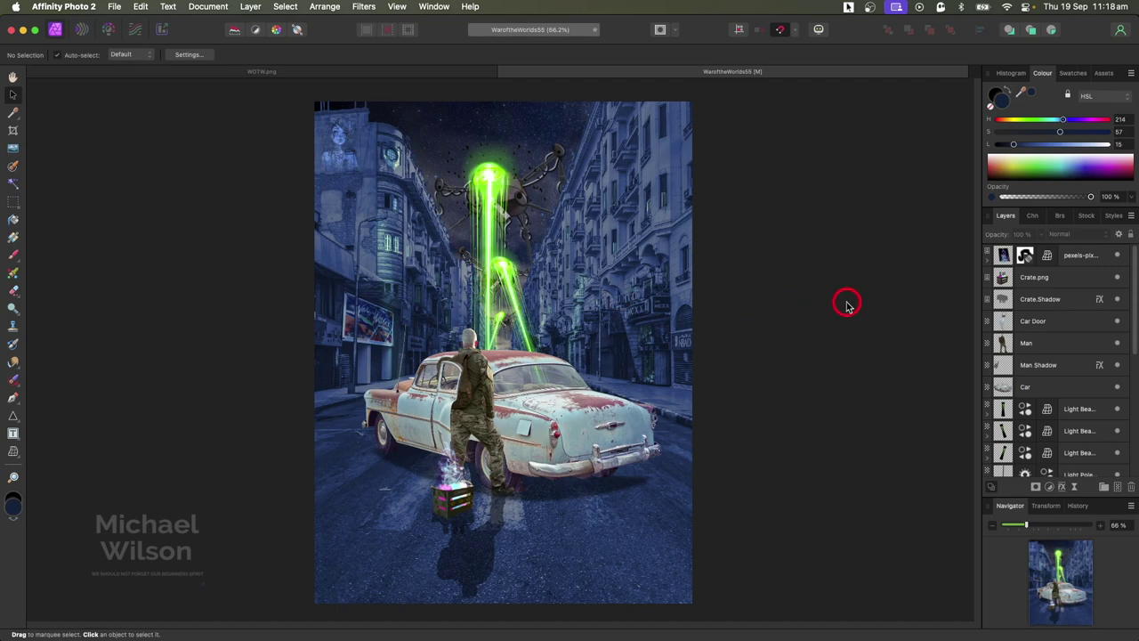
Step: Add a Recolour adjustment with a hue of 137.2° to the City Street layer and invert its mask to black
{"action": "scroll", "coordinate": [1088, 340], "scroll_direction": "down", "scroll_amount": 10}
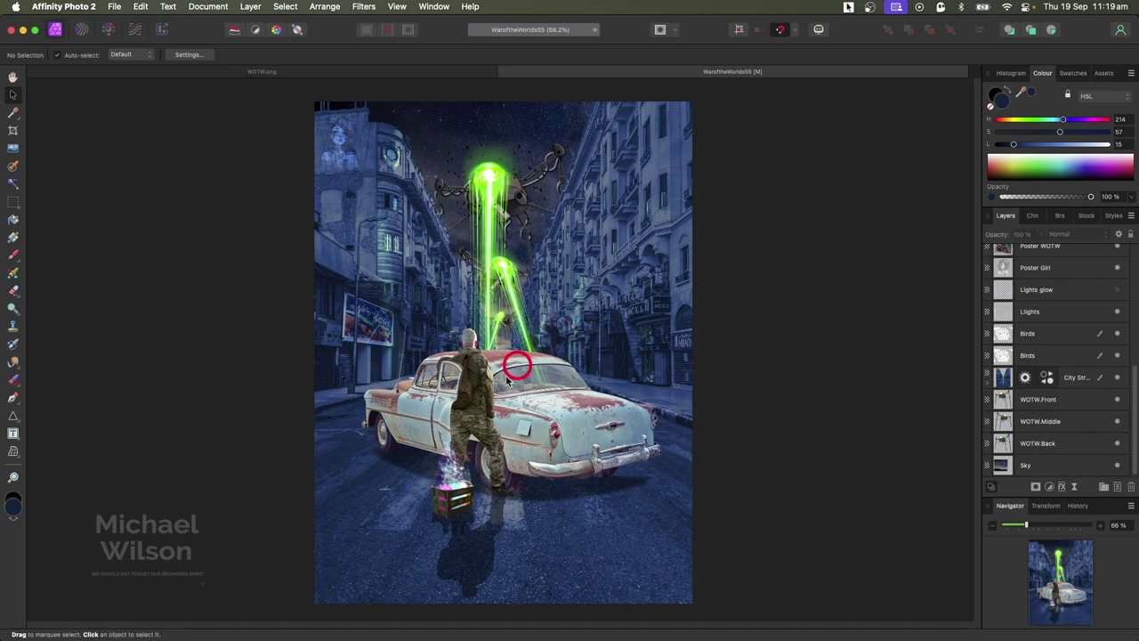
{"action": "scroll", "coordinate": [551, 416], "scroll_direction": "up", "scroll_amount": 2}
{"action": "scroll", "coordinate": [583, 416], "scroll_direction": "down", "scroll_amount": 5}
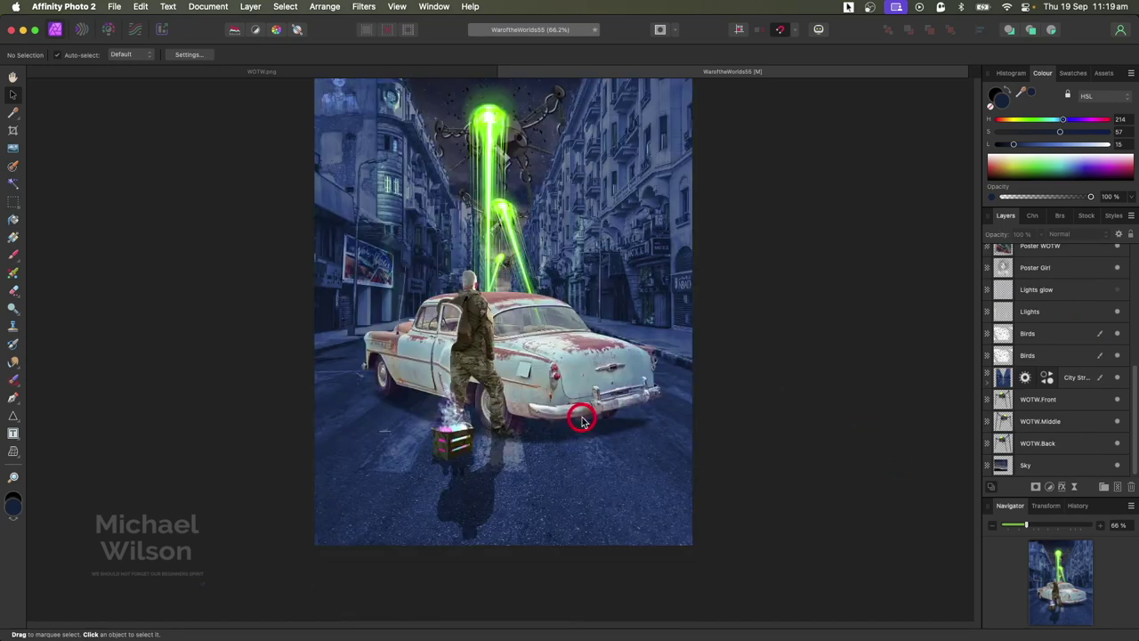
{"action": "scroll", "coordinate": [768, 395], "scroll_direction": "up", "scroll_amount": 6}
{"action": "scroll", "coordinate": [769, 395], "scroll_direction": "down", "scroll_amount": 3}
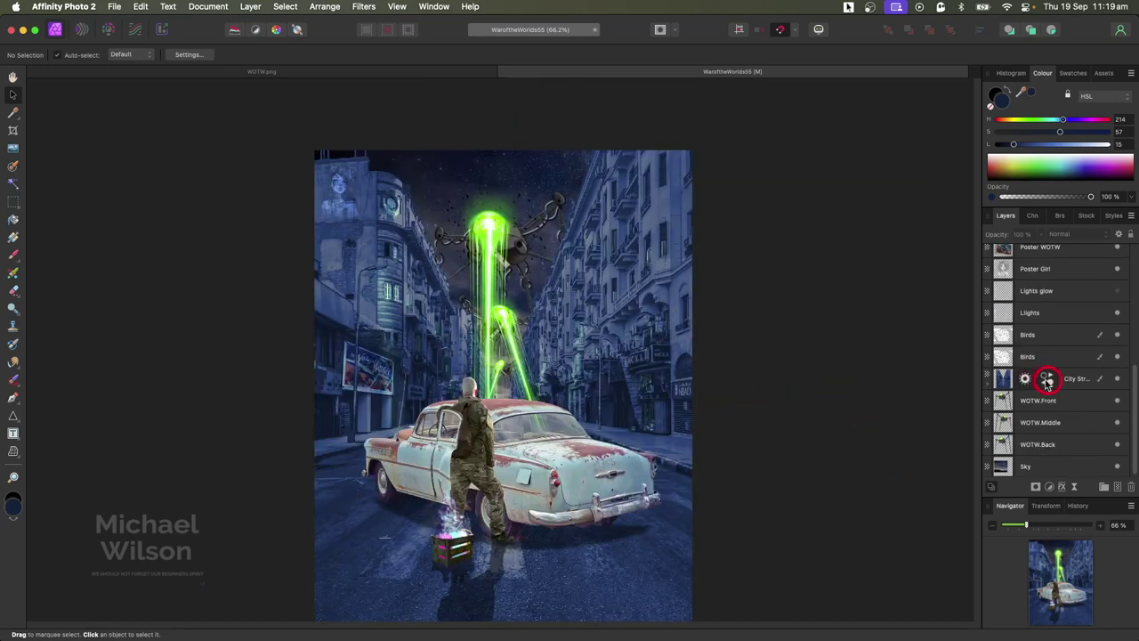
{"action": "left_click", "coordinate": [1001, 379]}
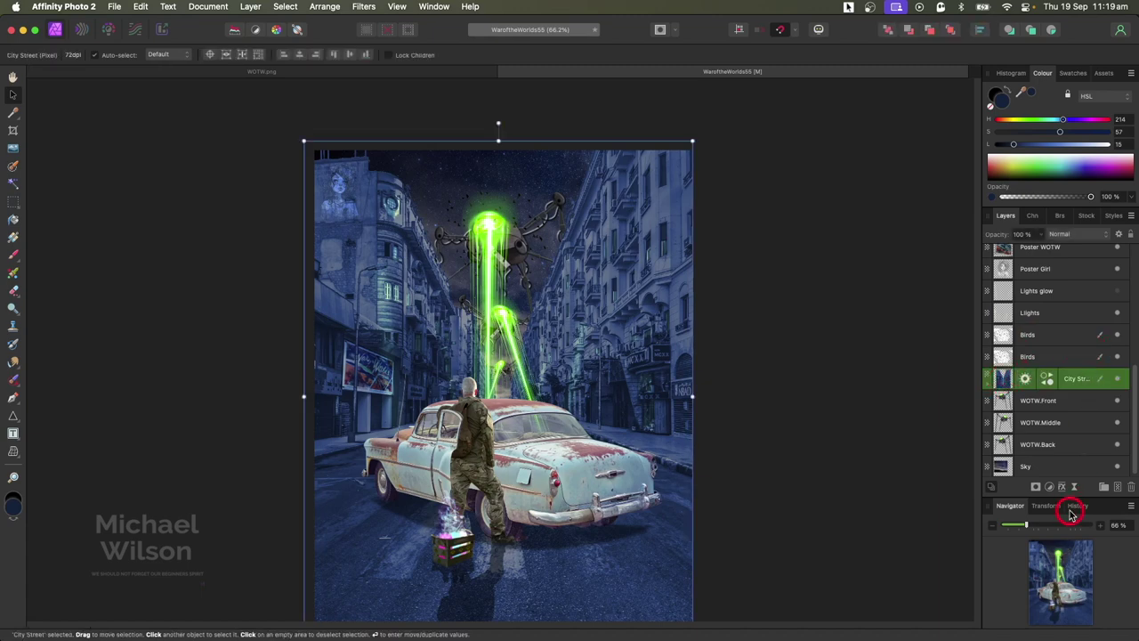
{"action": "left_click", "coordinate": [1048, 487]}
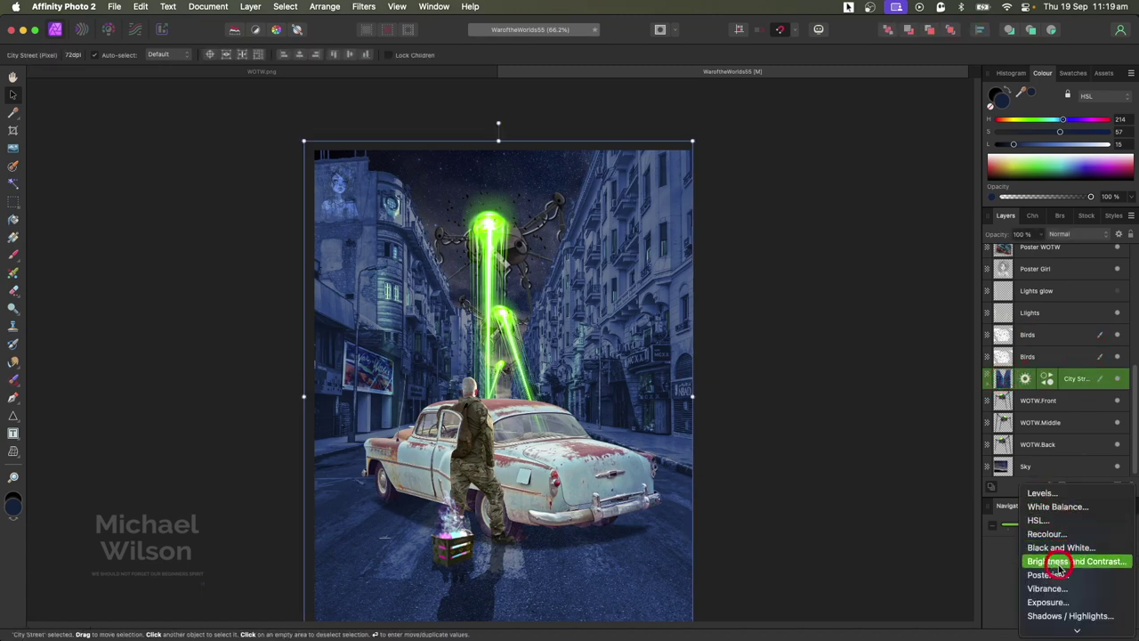
{"action": "left_click", "coordinate": [1045, 534]}
{"action": "left_click_drag", "start_coordinate": [1009, 405], "coordinate": [1017, 386]}
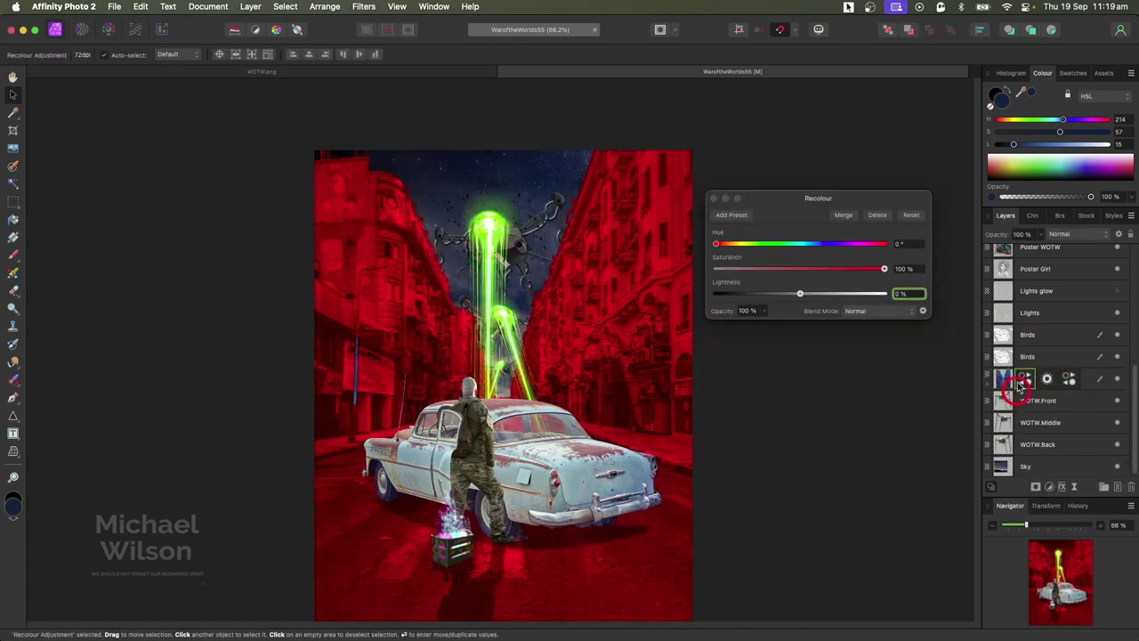
{"action": "left_click_drag", "start_coordinate": [720, 248], "coordinate": [778, 252]}
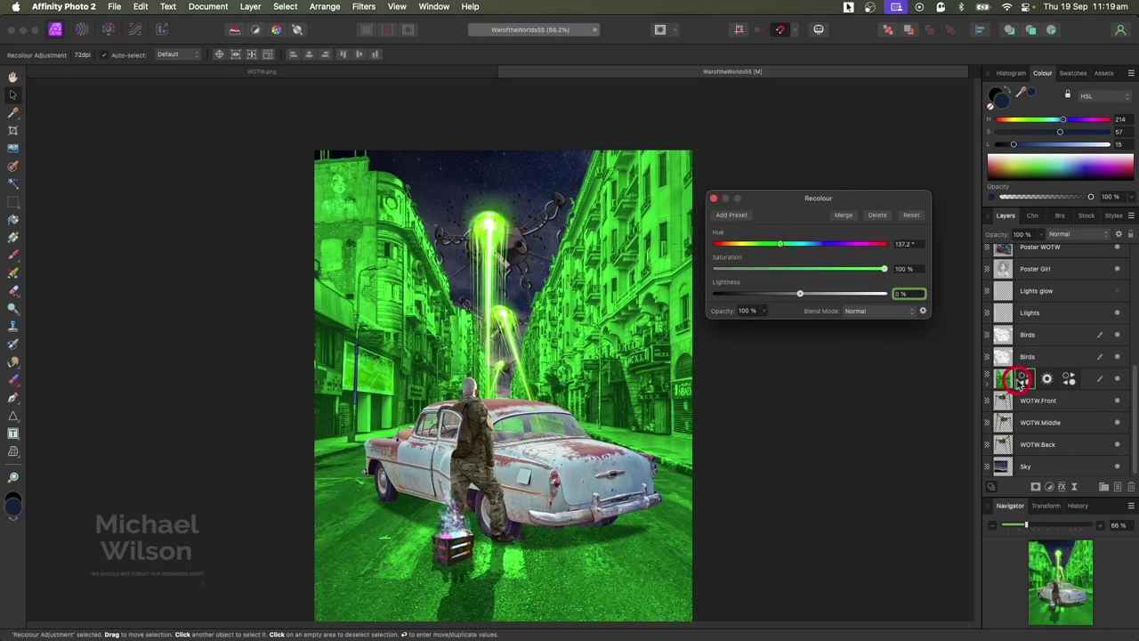
{"action": "left_click", "coordinate": [1024, 378]}
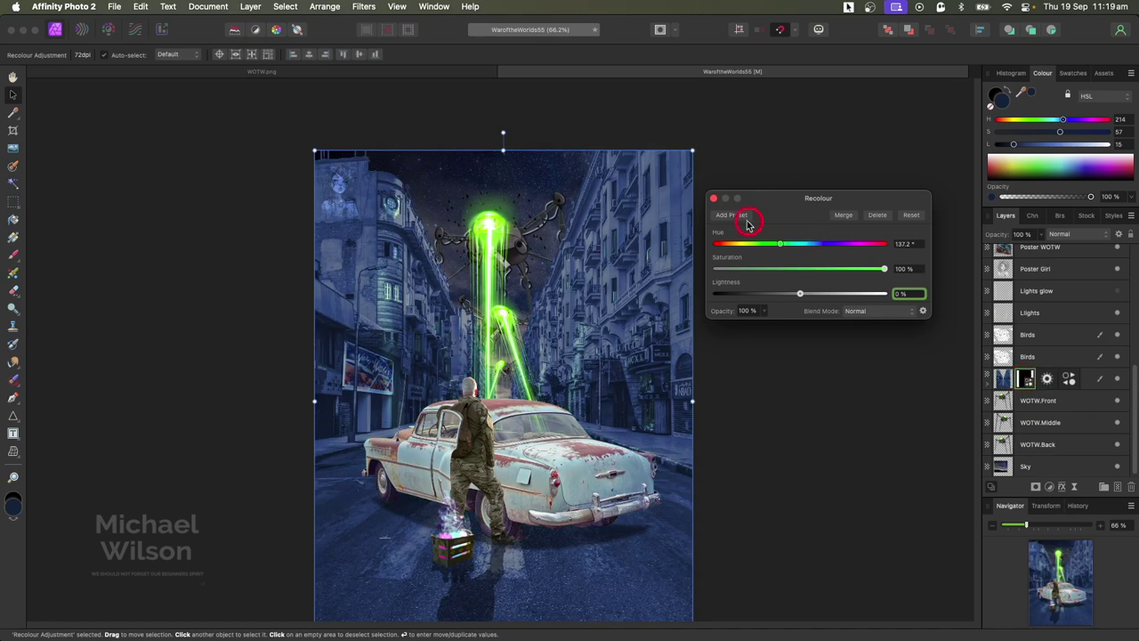
{"action": "left_click", "coordinate": [712, 198]}
Step: Choose the 64 px Round Light Brush from the Basic brushes for the Paint Brush tool
{"action": "left_click", "coordinate": [15, 255]}
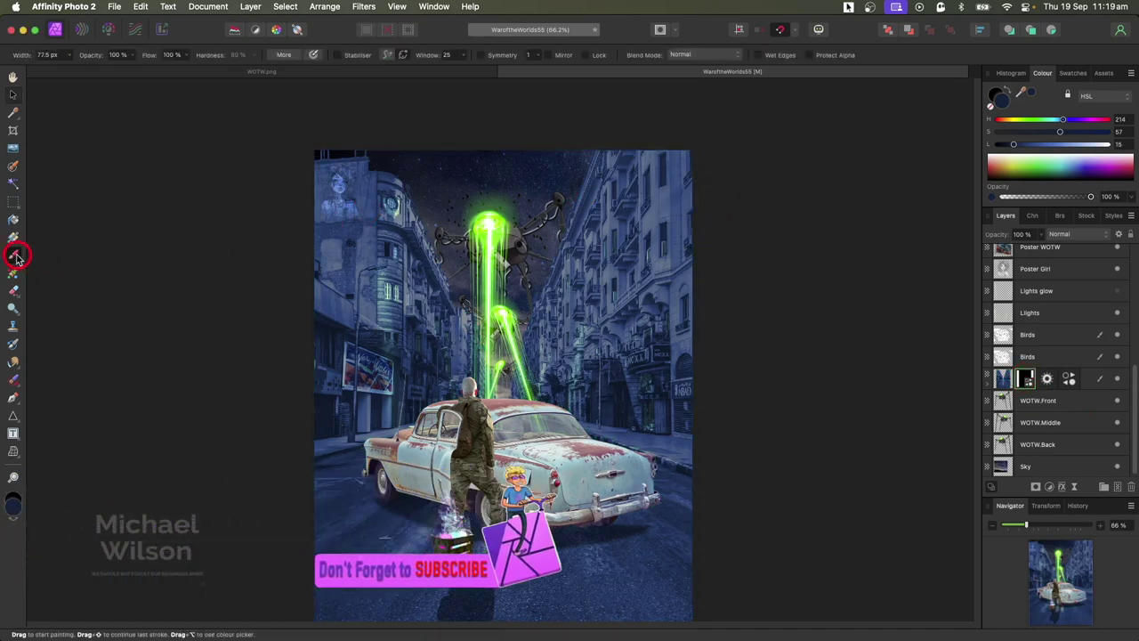
{"action": "left_click", "coordinate": [1060, 218]}
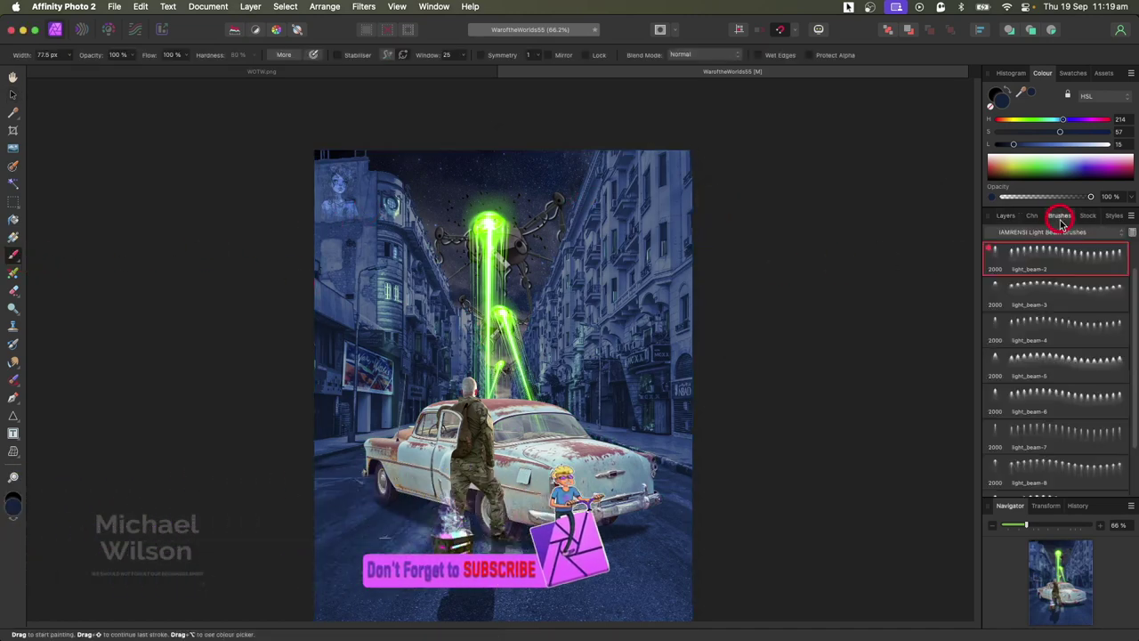
{"action": "left_click", "coordinate": [1060, 233]}
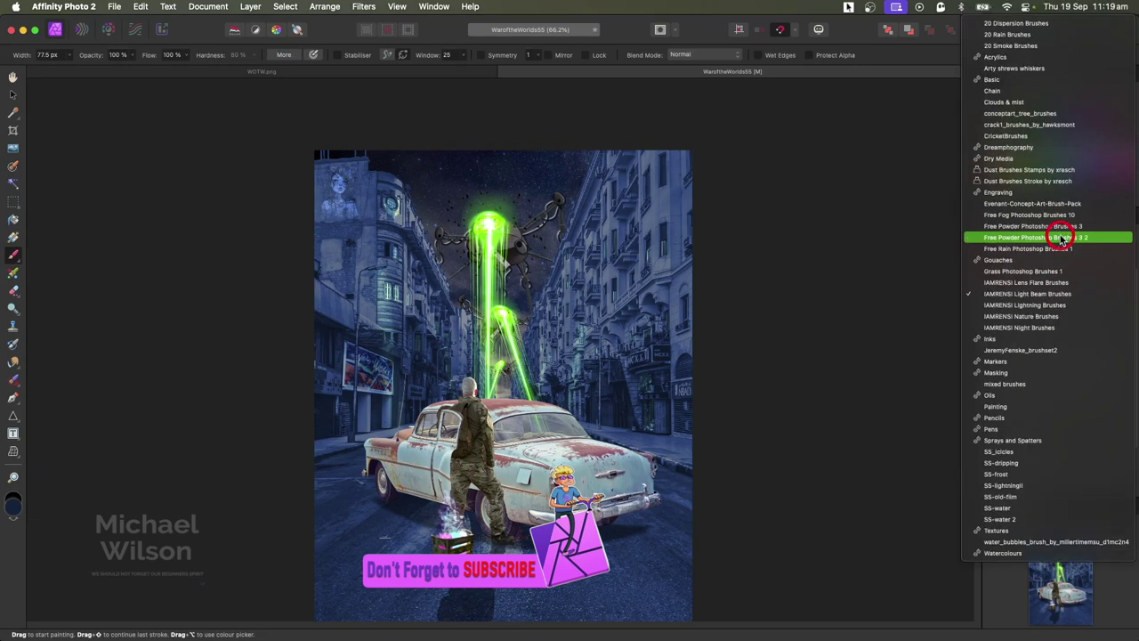
{"action": "left_click", "coordinate": [1010, 80]}
{"action": "scroll", "coordinate": [1096, 309], "scroll_direction": "down", "scroll_amount": 5}
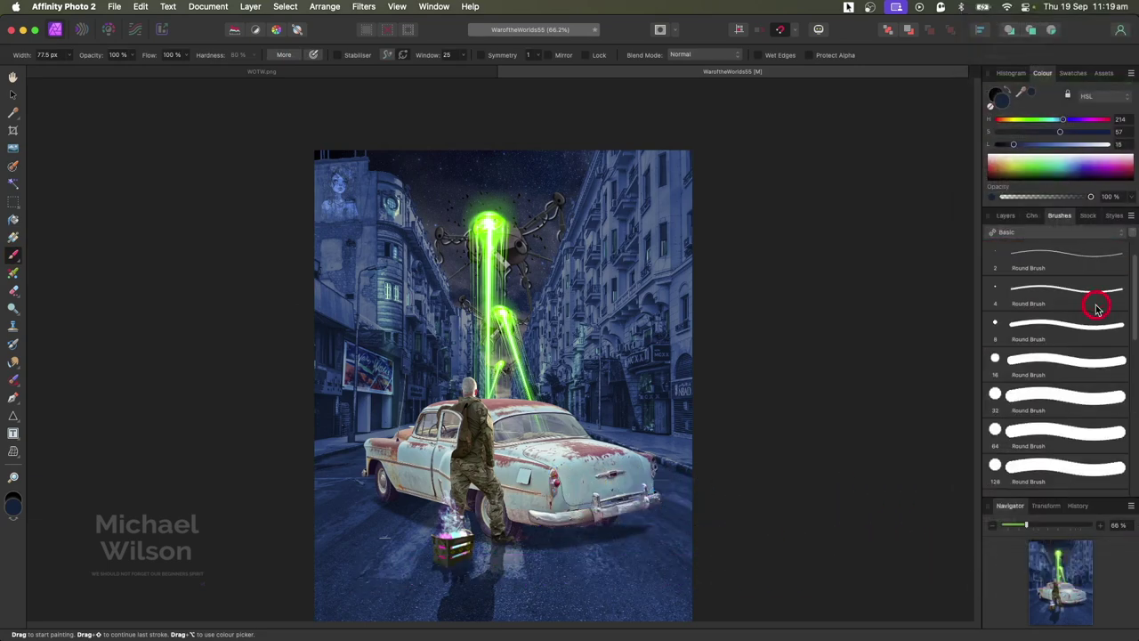
{"action": "left_click", "coordinate": [1052, 370]}
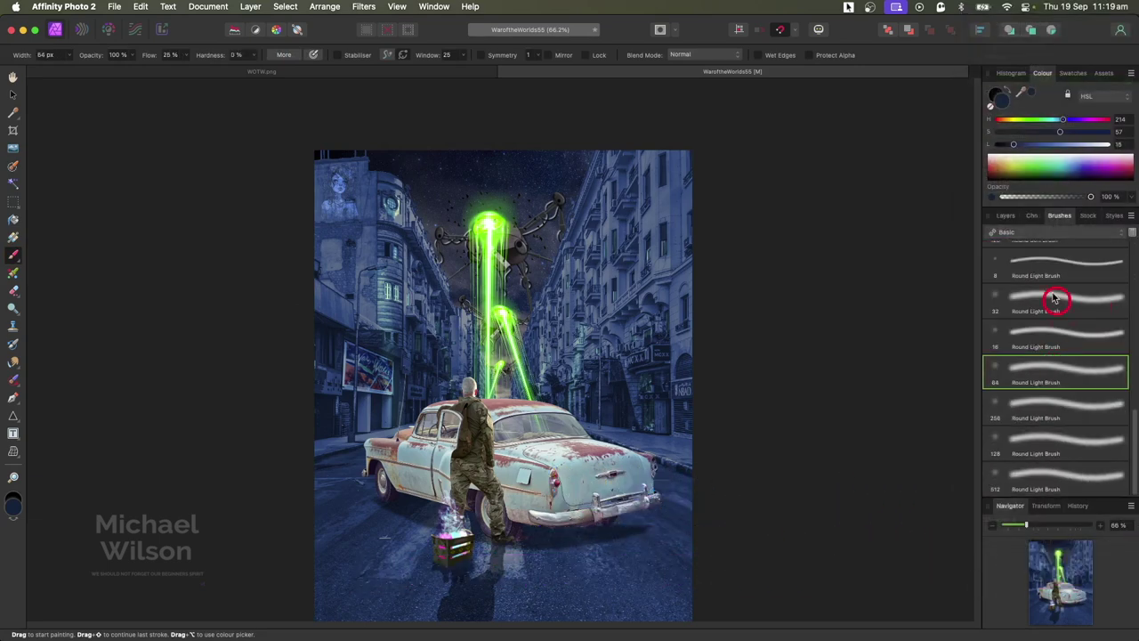
{"action": "left_click", "coordinate": [1004, 216]}
Step: Paint green light onto the building edges on City Street's Recolour mask, using a white 297.6 px brush at 25% flow
{"action": "left_click_drag", "start_coordinate": [598, 272], "coordinate": [598, 271]}
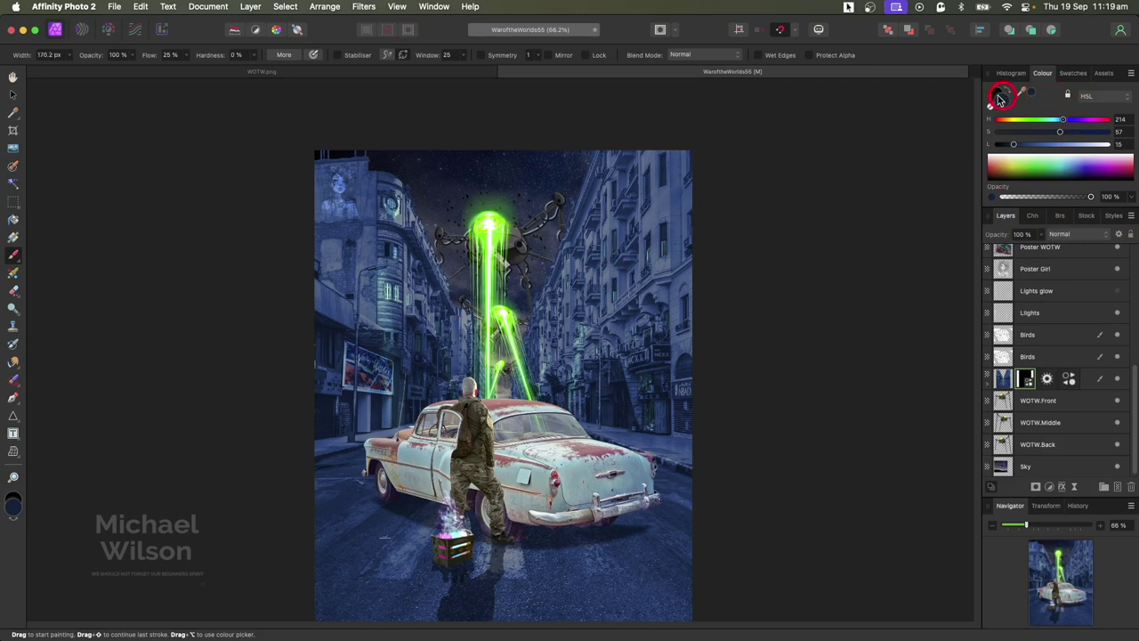
{"action": "key", "text": "x"}
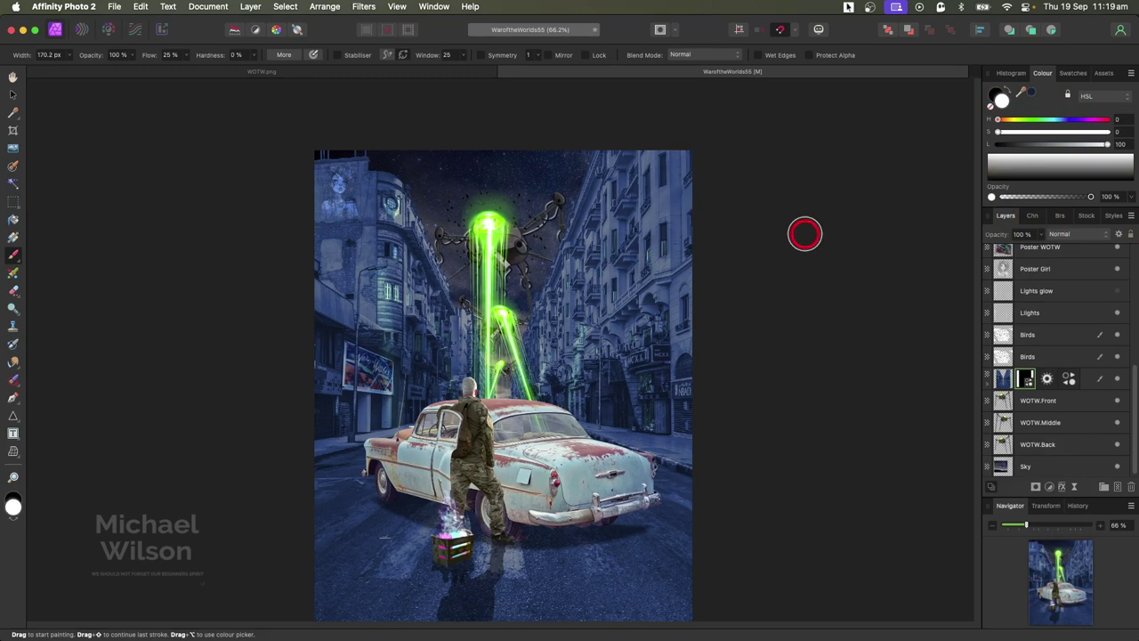
{"action": "scroll", "coordinate": [622, 267], "scroll_direction": "down", "scroll_amount": 2}
{"action": "key", "text": "bracketright"}
{"action": "key", "text": "bracketright"}
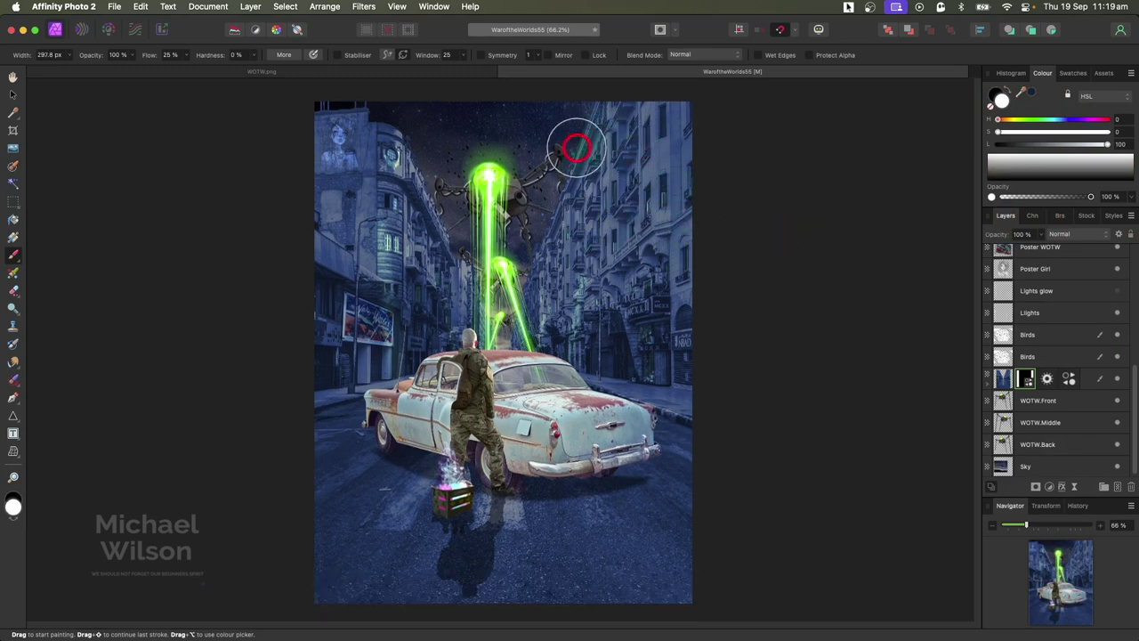
{"action": "mouse_move", "coordinate": [576, 150]}
{"action": "left_mouse_down"}
{"action": "mouse_move", "coordinate": [590, 121]}
{"action": "mouse_move", "coordinate": [558, 230]}
{"action": "mouse_move", "coordinate": [521, 263]}
{"action": "left_mouse_up"}
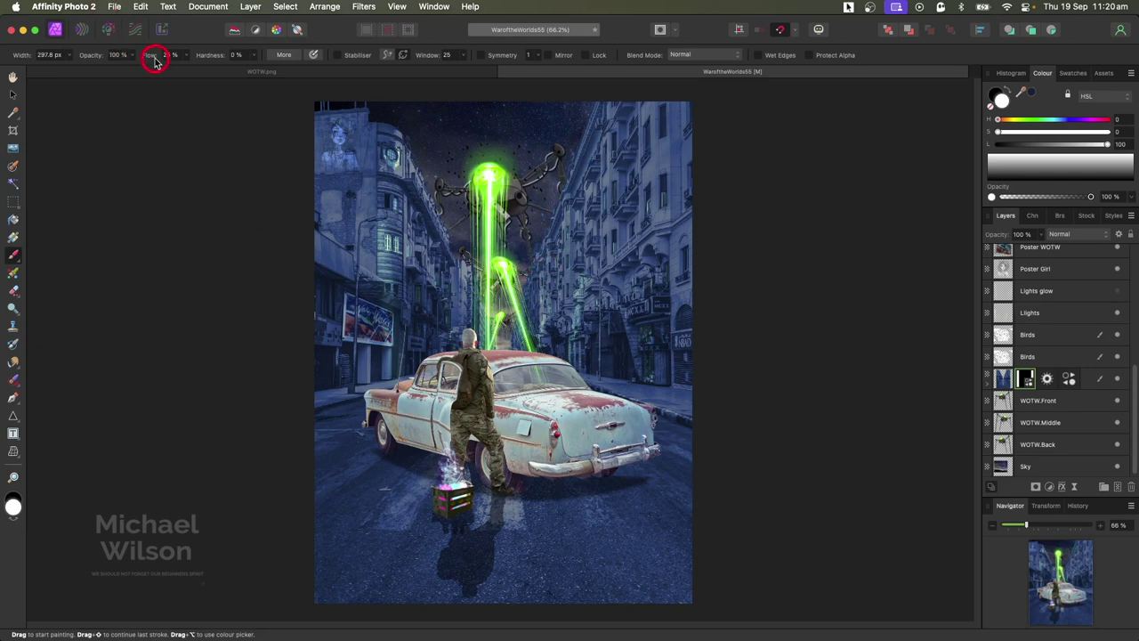
{"action": "left_click", "coordinate": [1135, 138]}
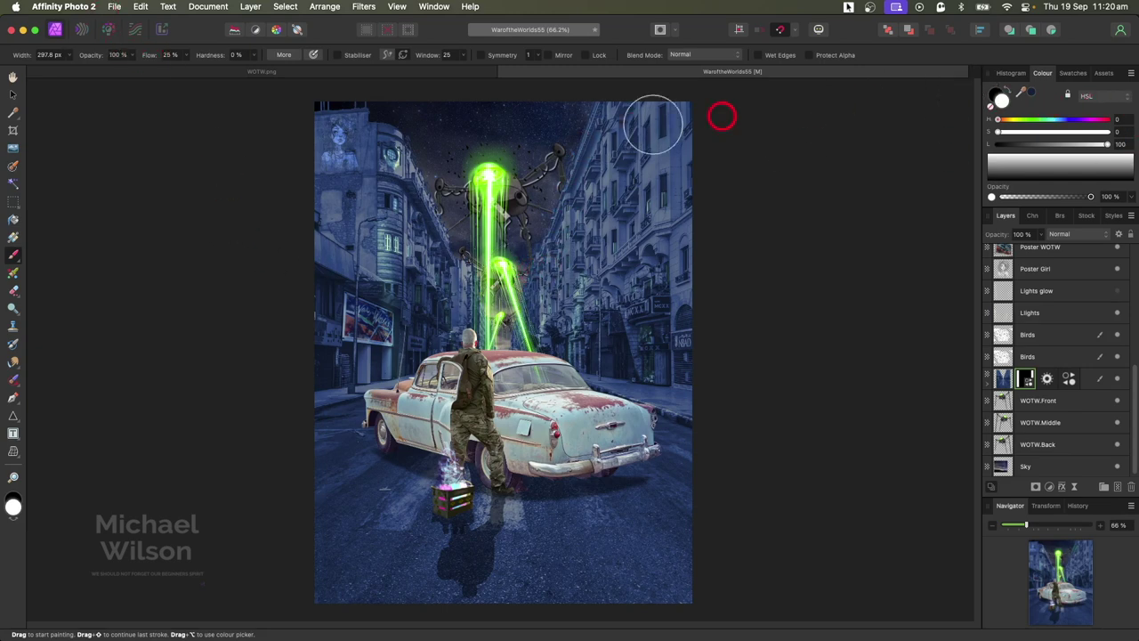
{"action": "mouse_move", "coordinate": [653, 119]}
{"action": "left_mouse_down"}
{"action": "mouse_move", "coordinate": [600, 183]}
{"action": "mouse_move", "coordinate": [585, 183]}
{"action": "mouse_move", "coordinate": [591, 140]}
{"action": "mouse_move", "coordinate": [511, 224]}
{"action": "mouse_move", "coordinate": [463, 196]}
{"action": "mouse_move", "coordinate": [491, 189]}
{"action": "mouse_move", "coordinate": [499, 214]}
{"action": "mouse_move", "coordinate": [570, 198]}
{"action": "mouse_move", "coordinate": [541, 223]}
{"action": "mouse_move", "coordinate": [534, 297]}
{"action": "mouse_move", "coordinate": [456, 224]}
{"action": "mouse_move", "coordinate": [475, 325]}
{"action": "mouse_move", "coordinate": [431, 171]}
{"action": "mouse_move", "coordinate": [437, 127]}
{"action": "mouse_move", "coordinate": [546, 186]}
{"action": "mouse_move", "coordinate": [572, 149]}
{"action": "mouse_move", "coordinate": [579, 107]}
{"action": "mouse_move", "coordinate": [603, 223]}
{"action": "left_mouse_up"}
Step: Reduce the opacity of City Street's Recolour adjustment to 66%
{"action": "left_click_drag", "start_coordinate": [1008, 252], "coordinate": [981, 268]}
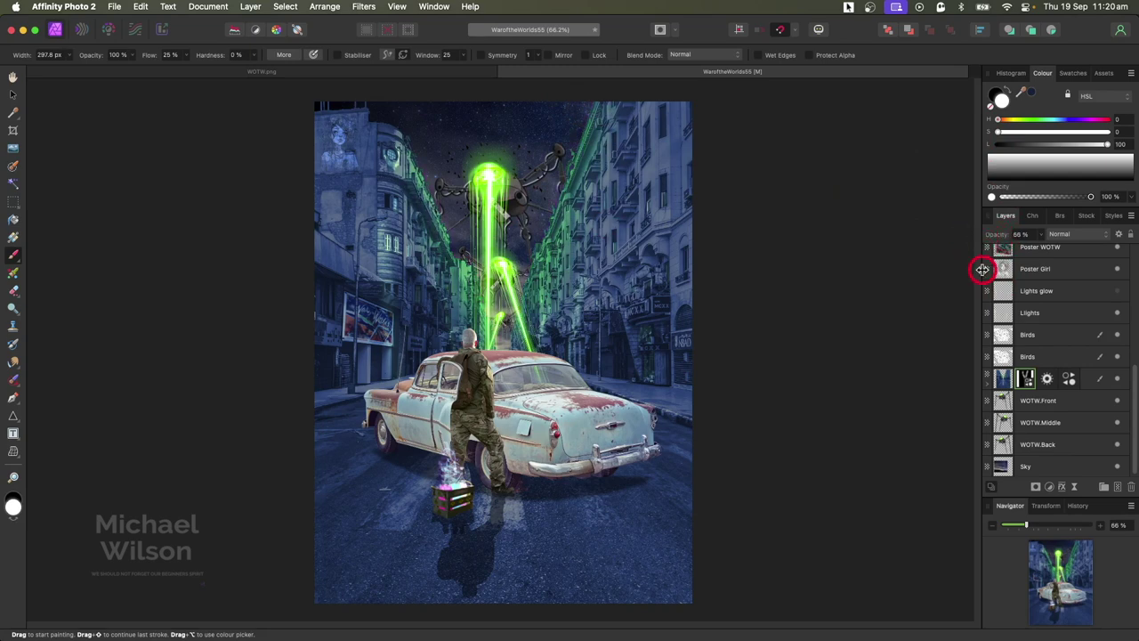
{"action": "double_click", "coordinate": [983, 268]}
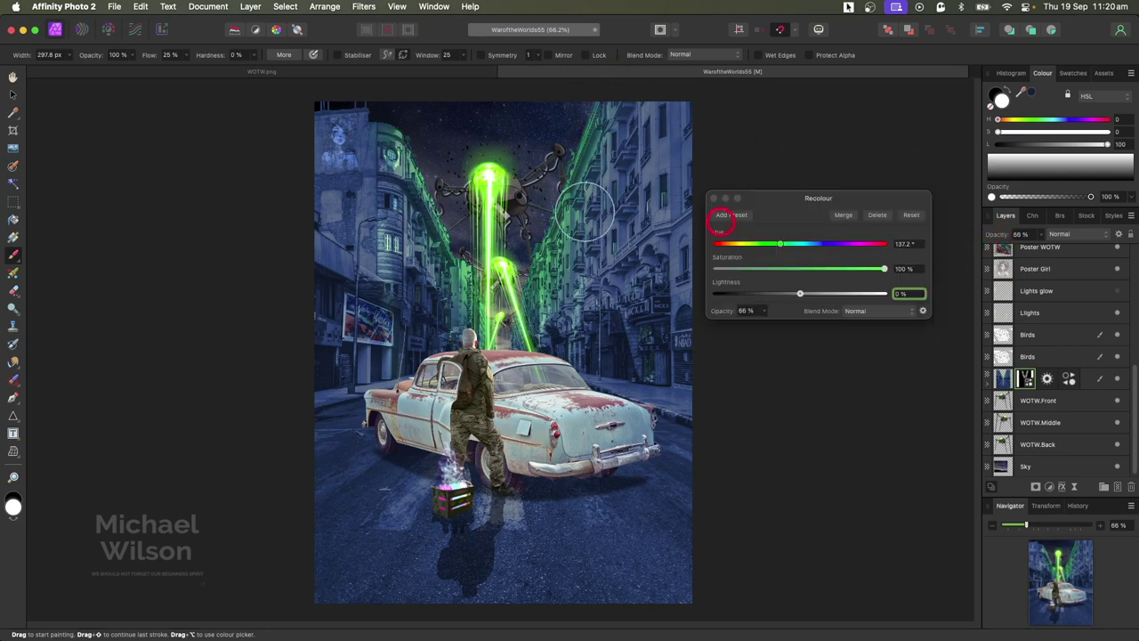
{"action": "left_click", "coordinate": [514, 186]}
Step: Add a Recolour adjustment with a hue of 94.9° to the WOTW.Front layer and invert its mask to black
{"action": "left_click", "coordinate": [1006, 402]}
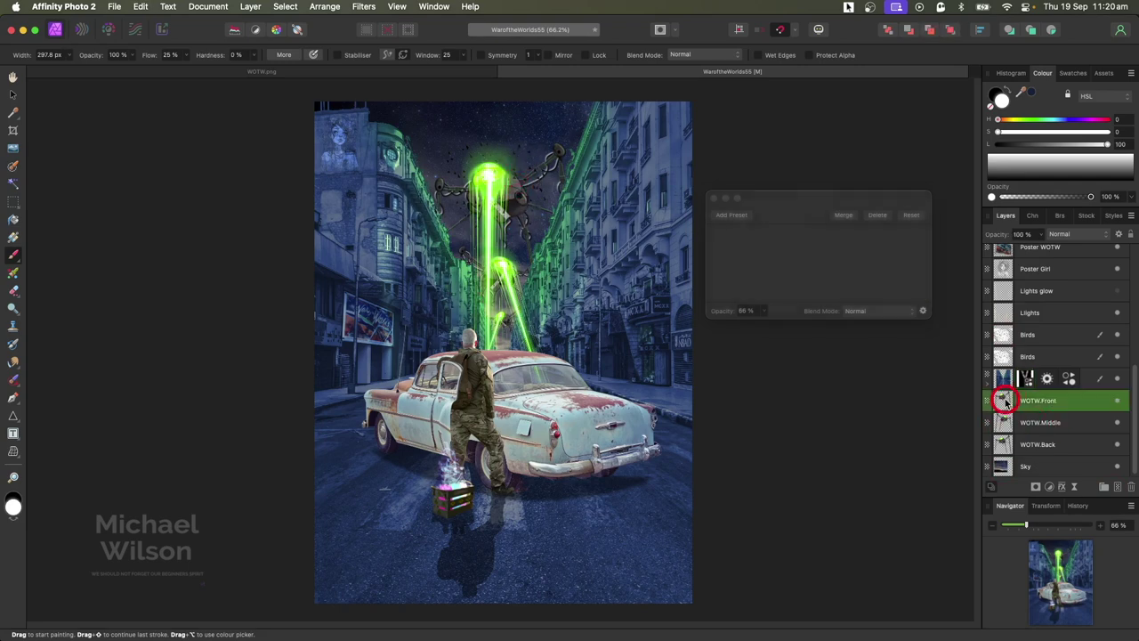
{"action": "left_click", "coordinate": [1062, 487]}
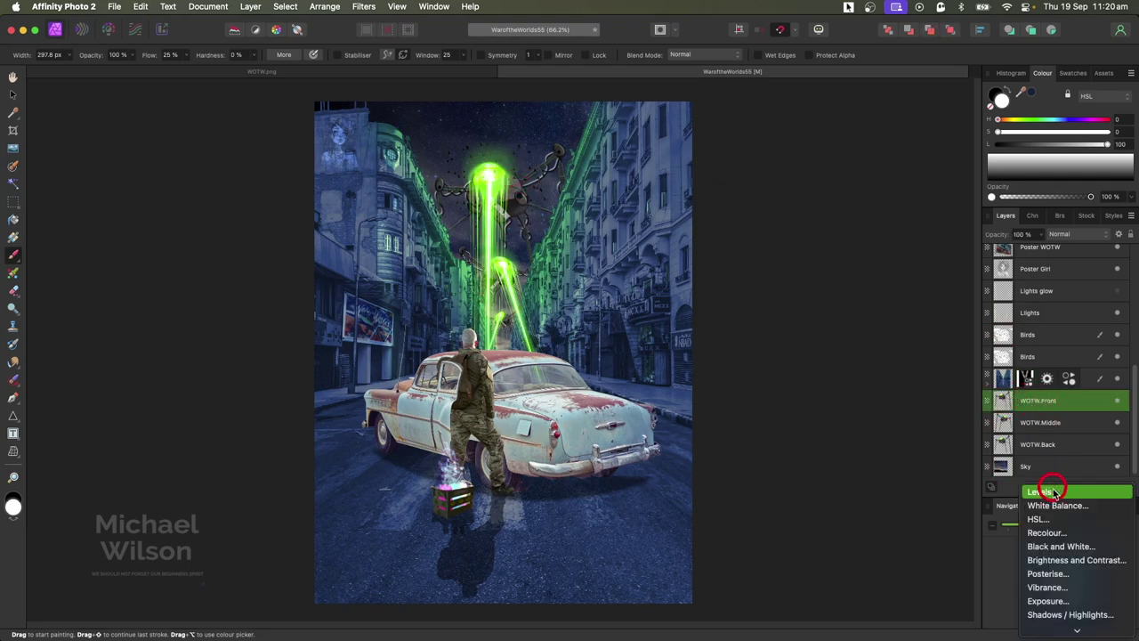
{"action": "left_click", "coordinate": [1046, 534]}
{"action": "left_click_drag", "start_coordinate": [719, 247], "coordinate": [758, 244]}
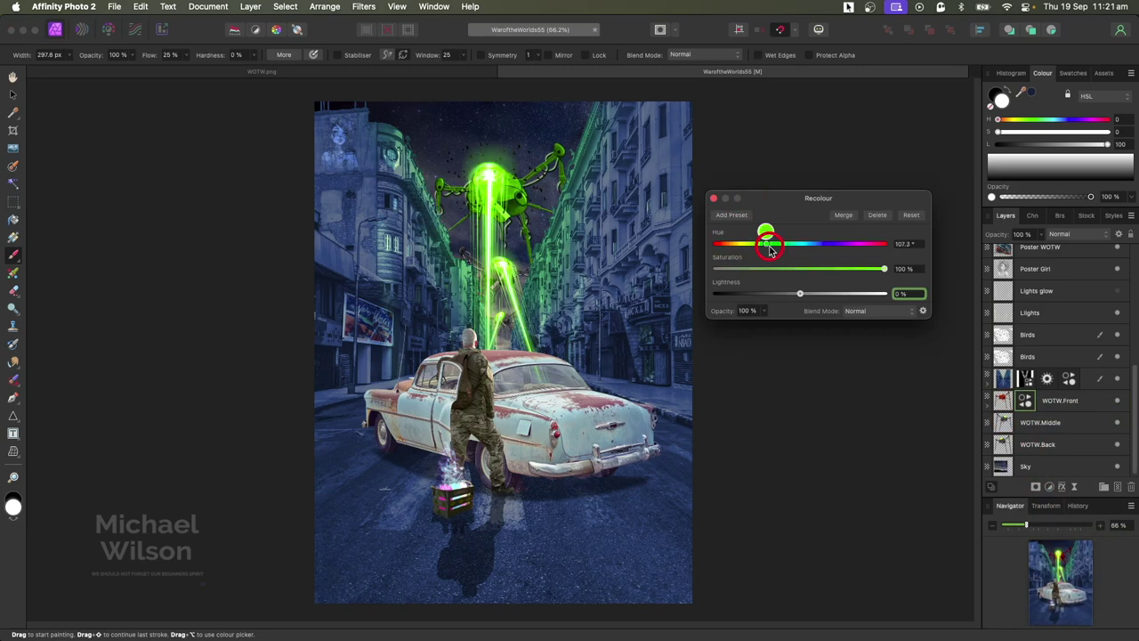
{"action": "key", "text": "super+i"}
{"action": "left_click", "coordinate": [1027, 401]}
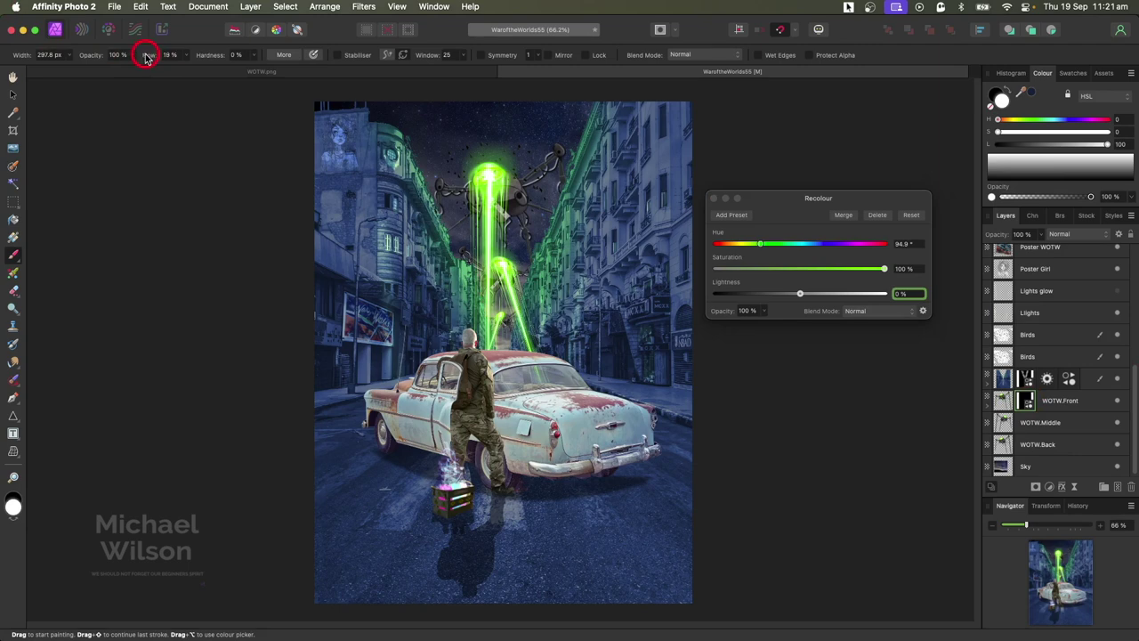
Step: Paint green light onto the front tripod through its Recolour mask, using a white 95.5 px brush at 20% flow
{"action": "key", "text": "bracketleft"}
{"action": "key", "text": "bracketleft"}
{"action": "key", "text": "bracketleft"}
{"action": "key", "text": "bracketleft"}
{"action": "key", "text": "bracketleft"}
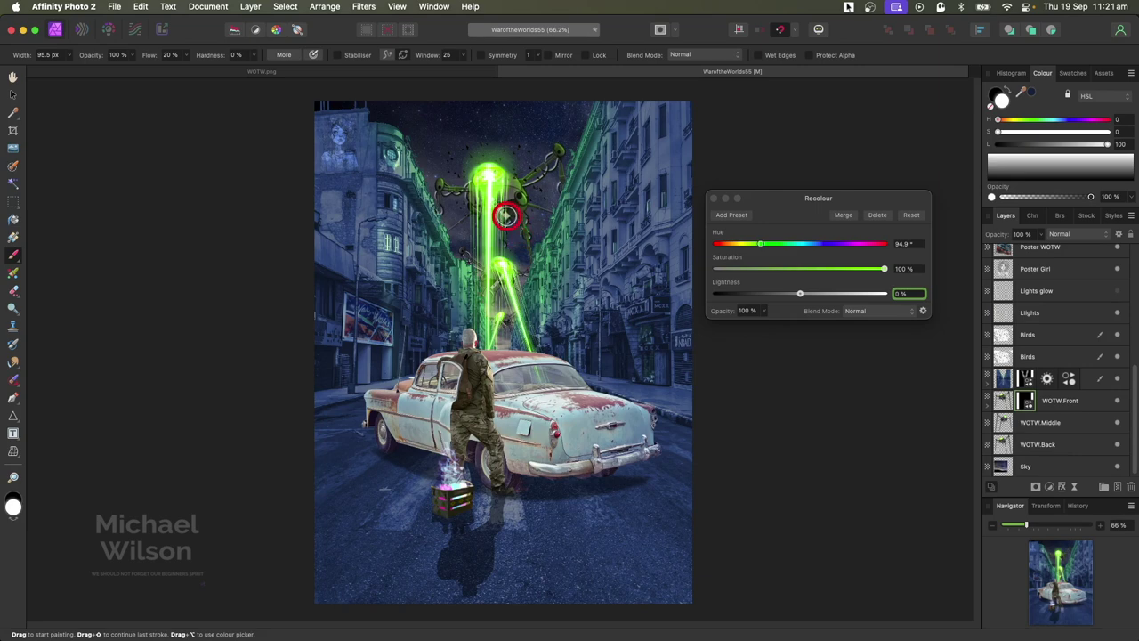
{"action": "key", "text": "Escape"}
Step: Apply a copy of WOTW.Front's Recolour adjustment to WOTW.Middle and paint its mask in white over the middle tripod
{"action": "left_click", "coordinate": [1027, 422]}
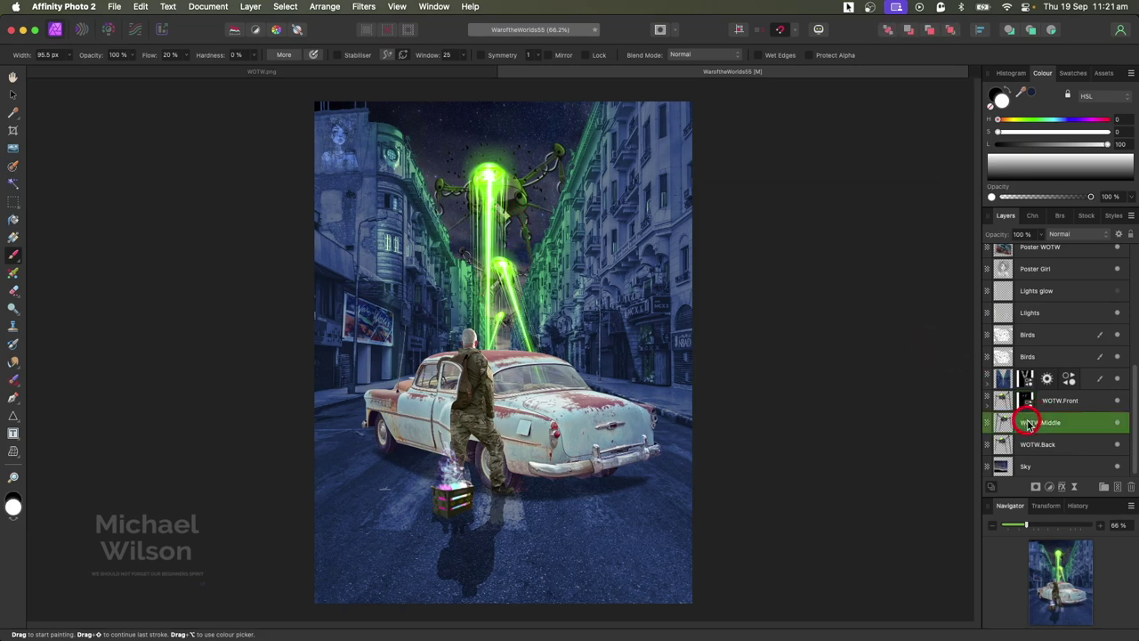
{"action": "left_click", "coordinate": [1048, 487]}
{"action": "left_click", "coordinate": [1046, 535]}
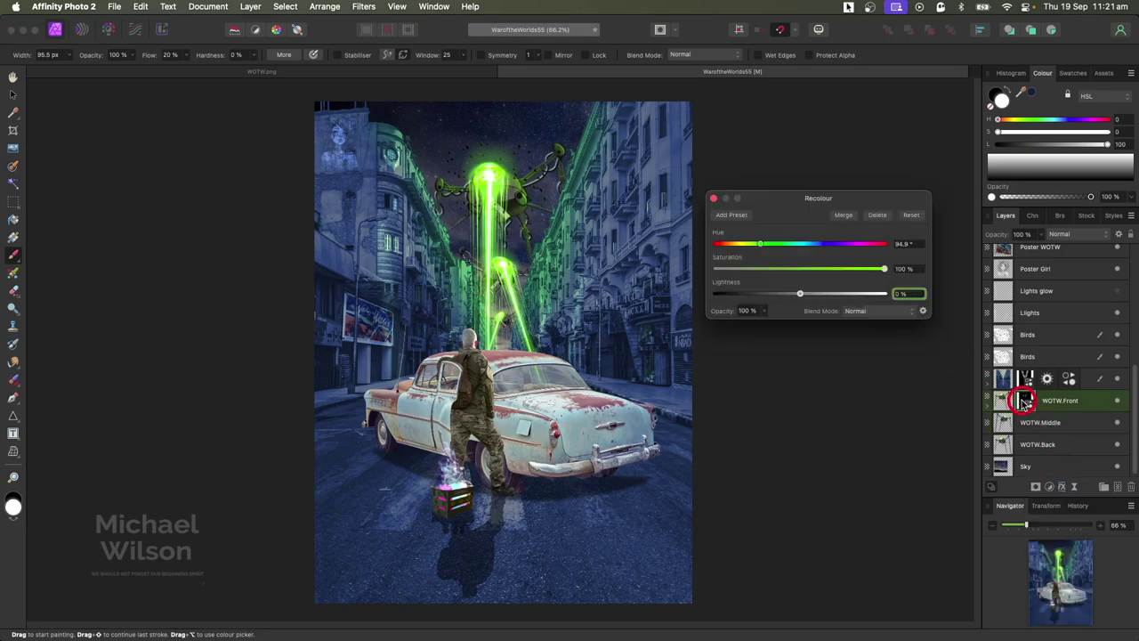
{"action": "left_click_drag", "start_coordinate": [1023, 402], "coordinate": [1005, 424]}
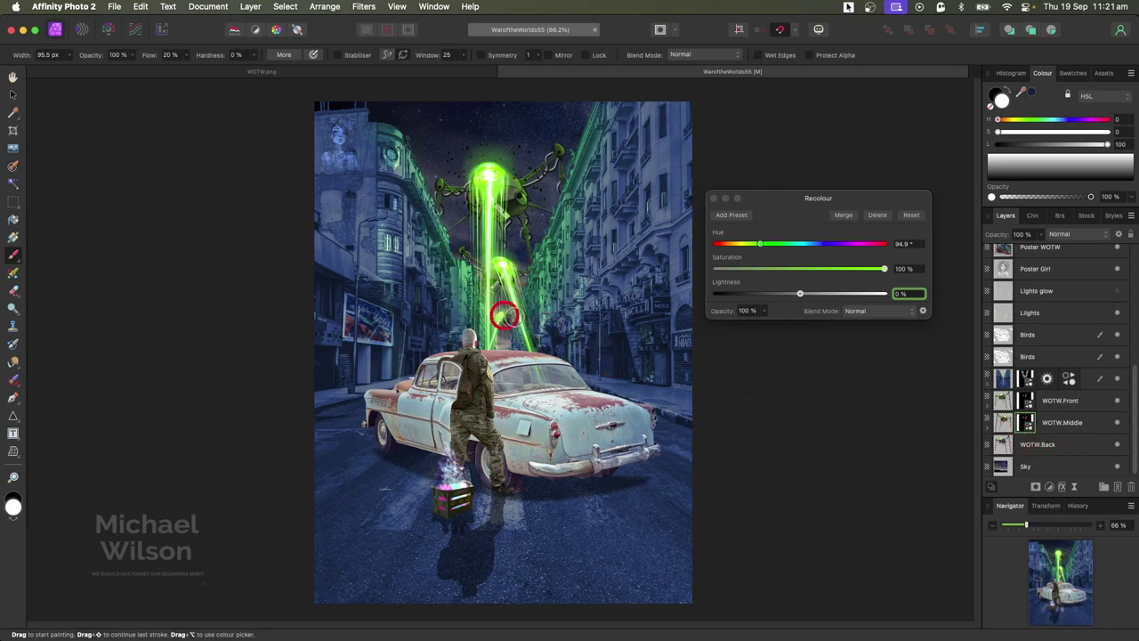
Step: Apply a copy of WOTW.Middle's Recolour adjustment to WOTW.Back and paint its mask in white over the back tripod
{"action": "left_click", "coordinate": [1028, 424]}
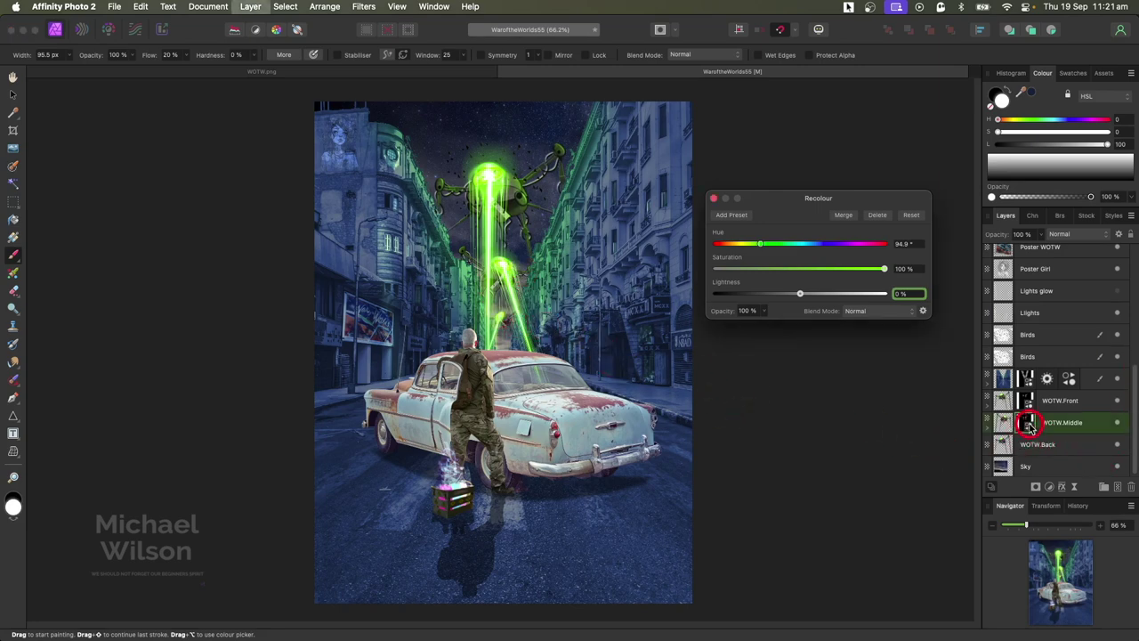
{"action": "left_click_drag", "start_coordinate": [1029, 424], "coordinate": [1006, 446]}
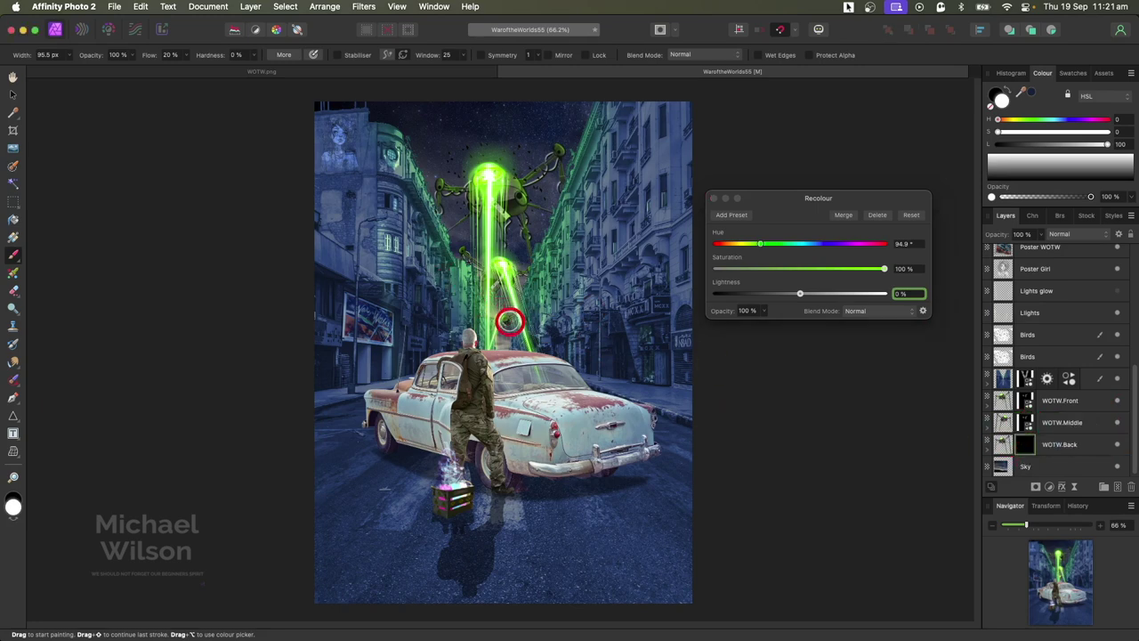
{"action": "left_click", "coordinate": [717, 198]}
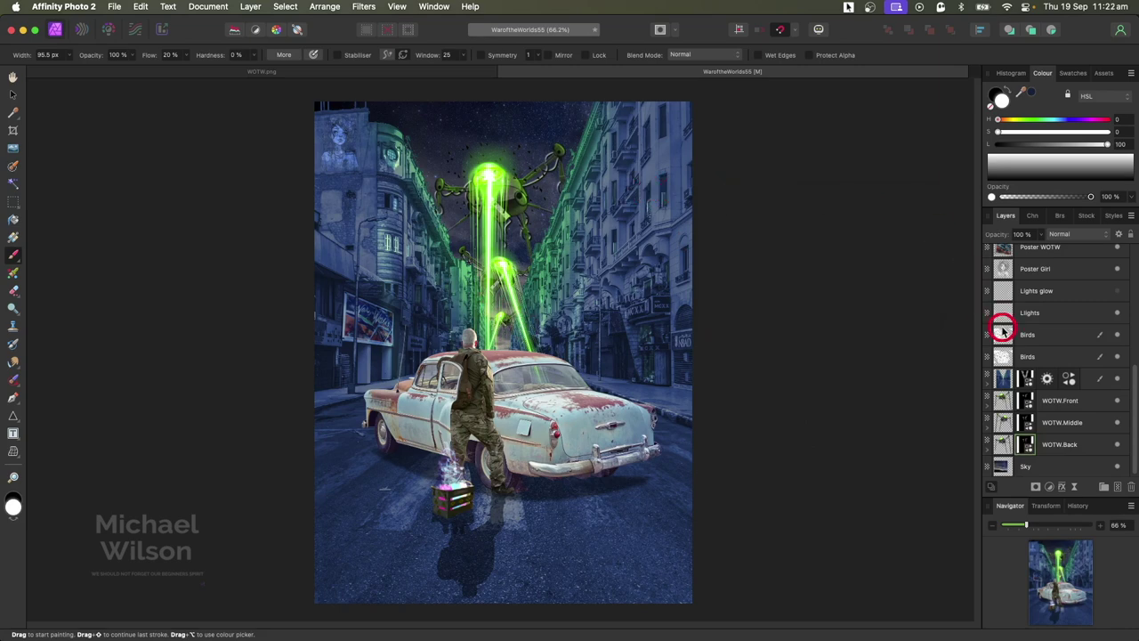
Step: Add a Selective Colour adjustment to the Car layer with Neutrals set to Cyan 30% and Yellow -20%
{"action": "left_click", "coordinate": [1034, 351]}
{"action": "scroll", "coordinate": [1068, 348], "scroll_direction": "up", "scroll_amount": 5}
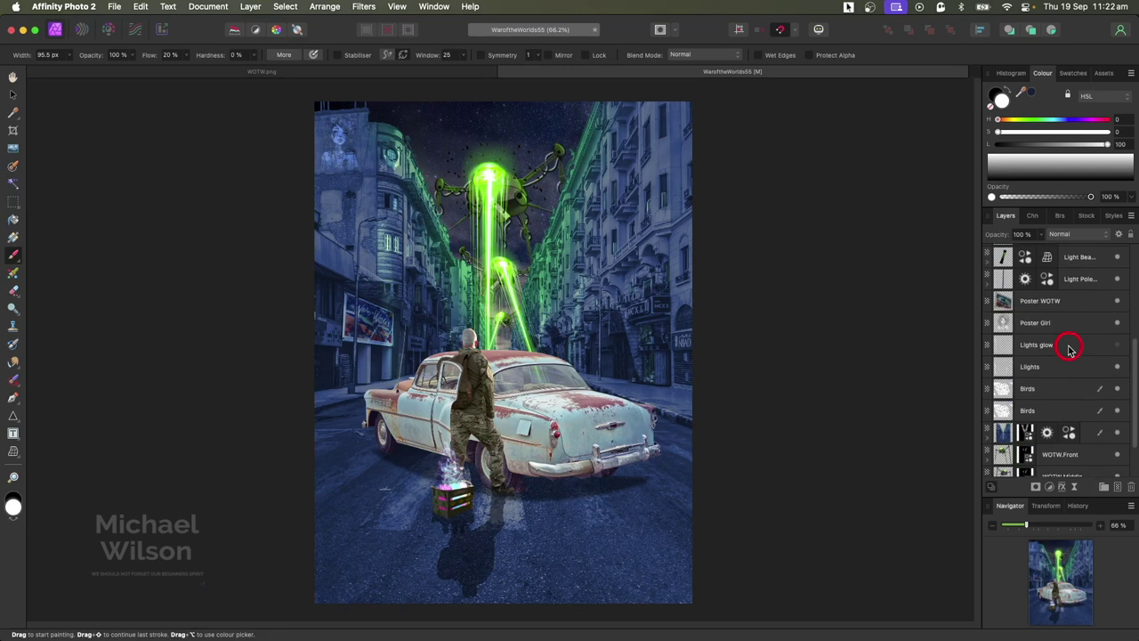
{"action": "scroll", "coordinate": [1068, 348], "scroll_direction": "up", "scroll_amount": 2}
{"action": "left_click", "coordinate": [1037, 316]}
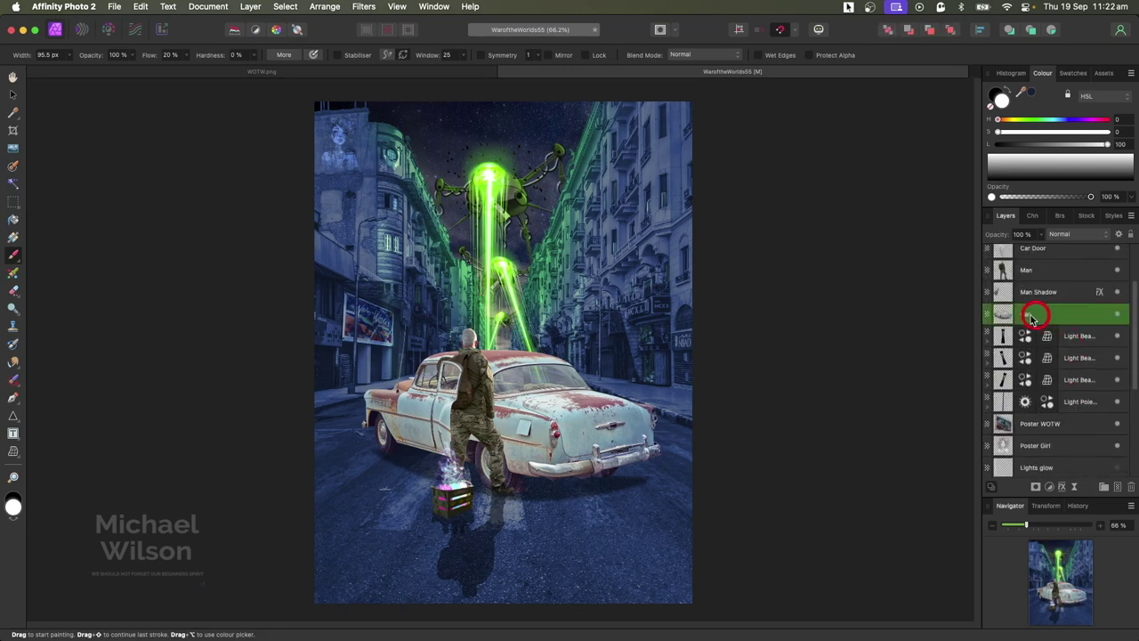
{"action": "left_click_drag", "start_coordinate": [1042, 329], "coordinate": [1064, 518]}
{"action": "left_click", "coordinate": [1049, 488]}
{"action": "left_click_drag", "start_coordinate": [999, 300], "coordinate": [999, 330]}
{"action": "left_click", "coordinate": [752, 195]}
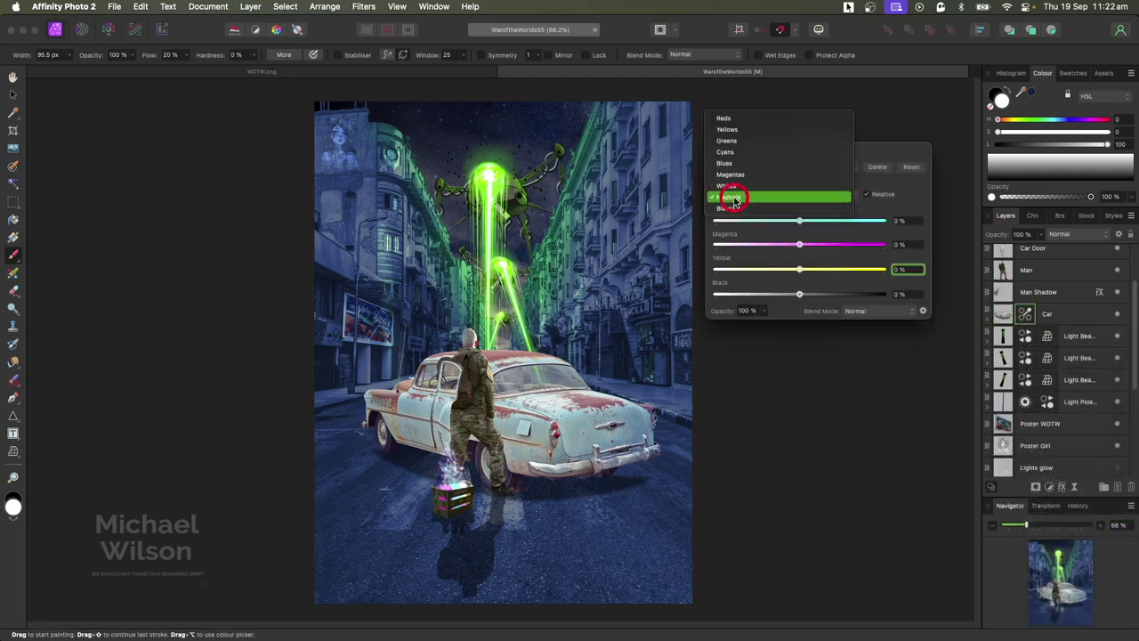
{"action": "left_click", "coordinate": [757, 192]}
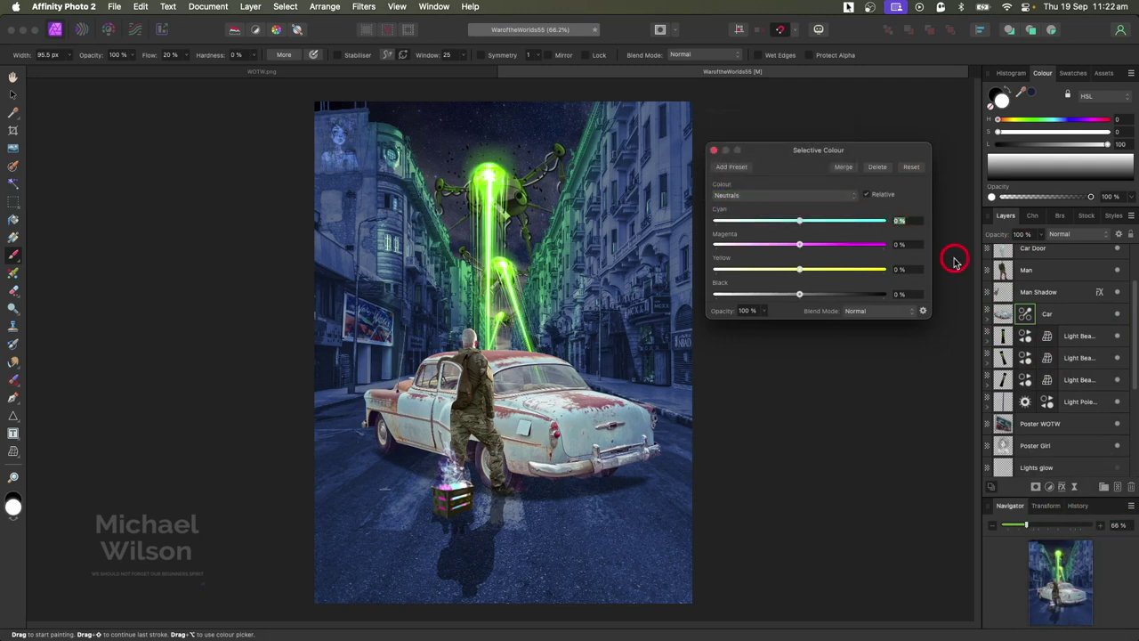
{"action": "key", "text": "Return"}
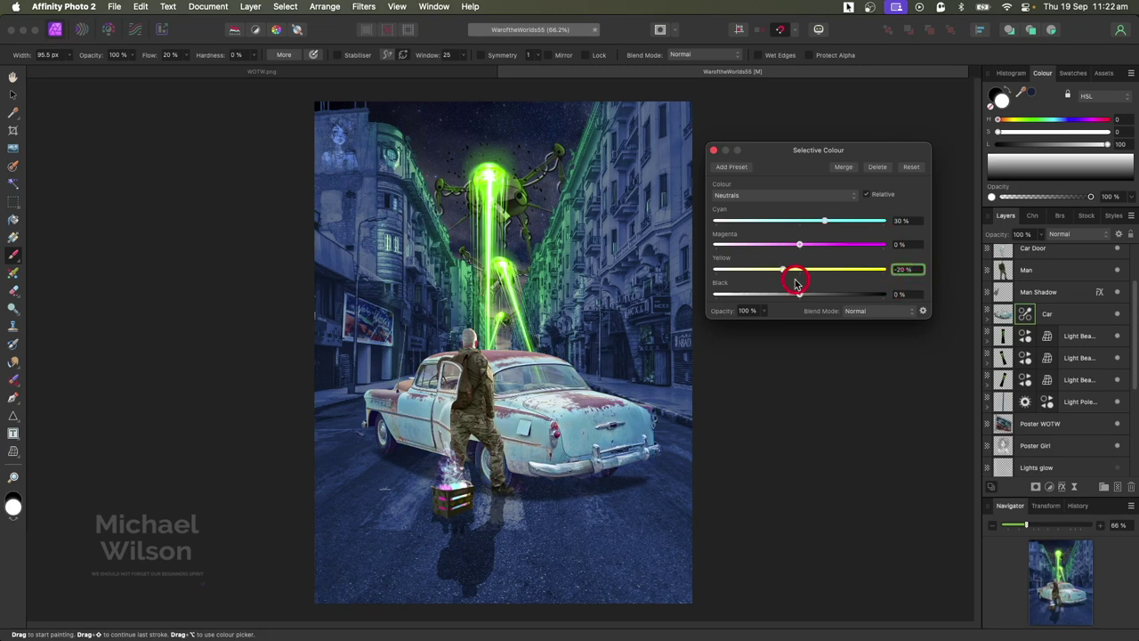
Step: Duplicate the Car's Selective Colour adjustment and clip the copy to the Man layer
{"action": "left_click", "coordinate": [986, 314]}
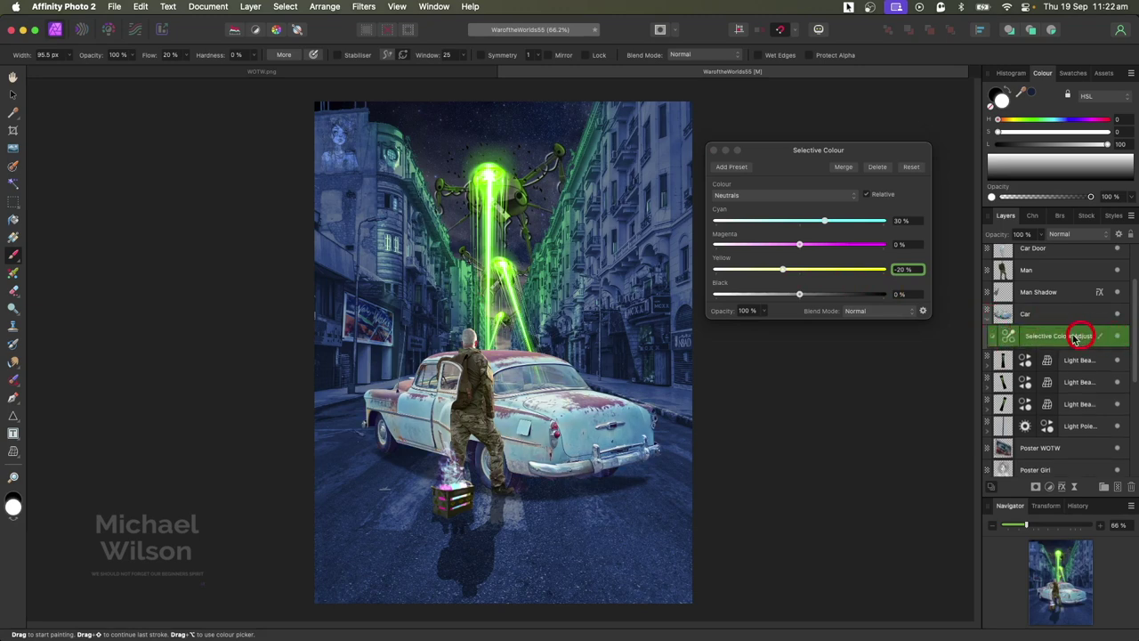
{"action": "key", "text": "super+j"}
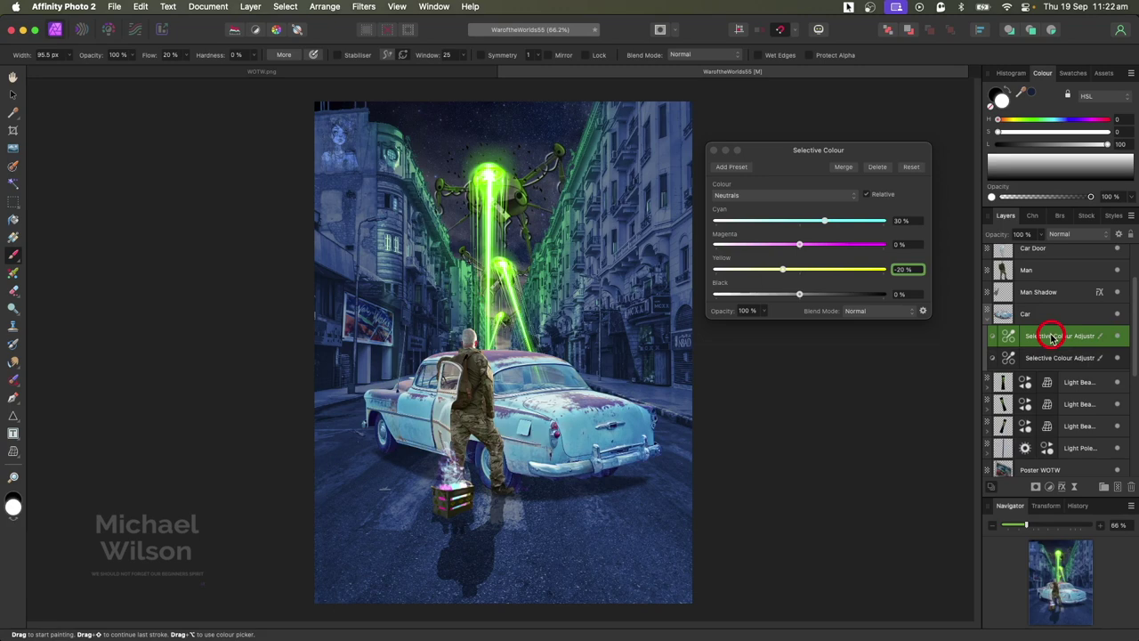
{"action": "left_click_drag", "start_coordinate": [1016, 336], "coordinate": [1012, 270]}
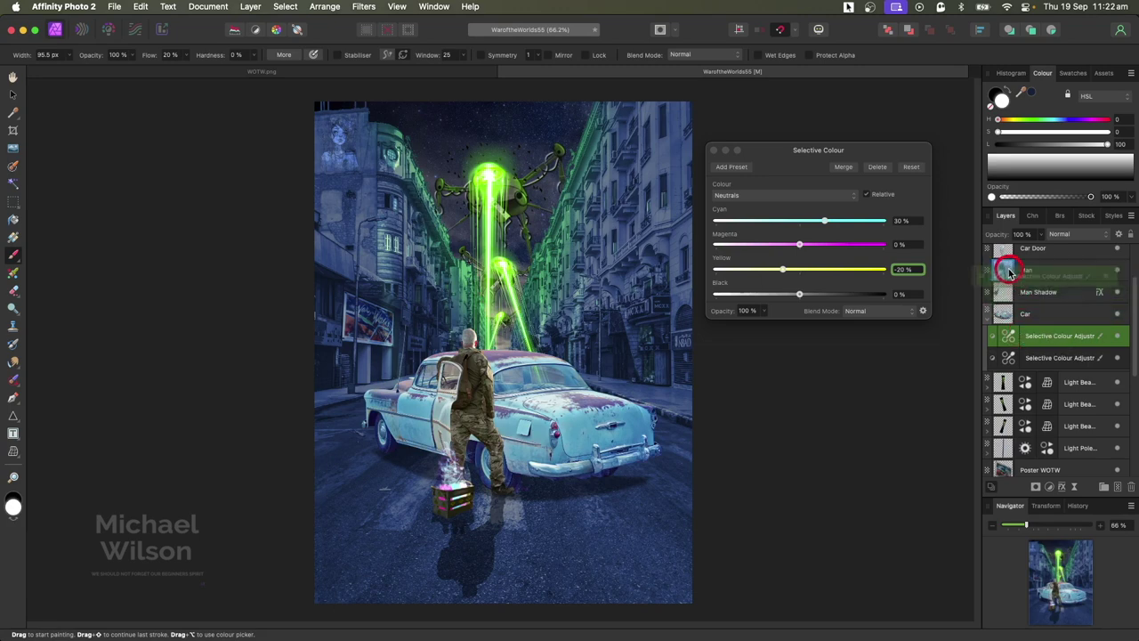
Step: Add an Exposure adjustment of -3.863 to the Car layer
{"action": "left_click", "coordinate": [1012, 313]}
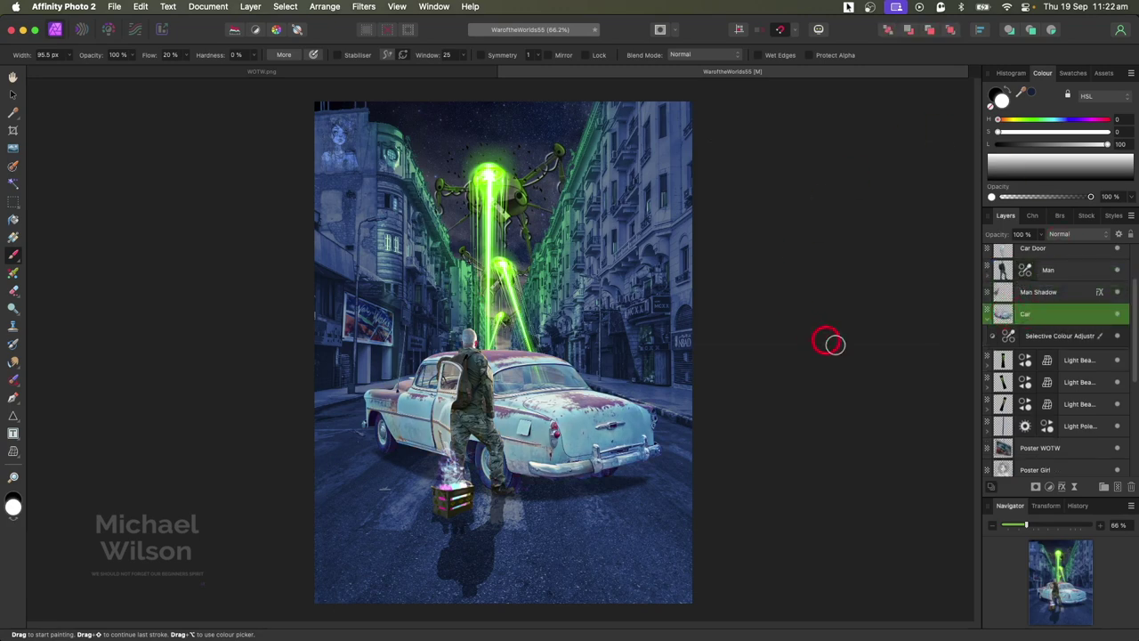
{"action": "left_click", "coordinate": [1049, 487]}
{"action": "left_click", "coordinate": [1054, 597]}
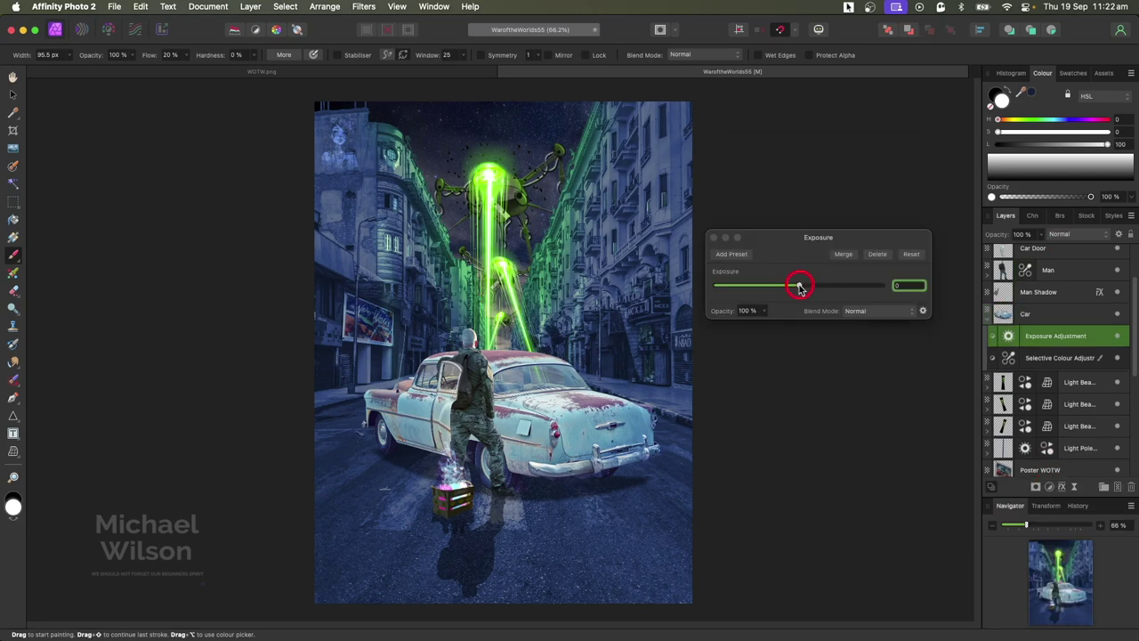
{"action": "left_click_drag", "start_coordinate": [798, 285], "coordinate": [764, 287]}
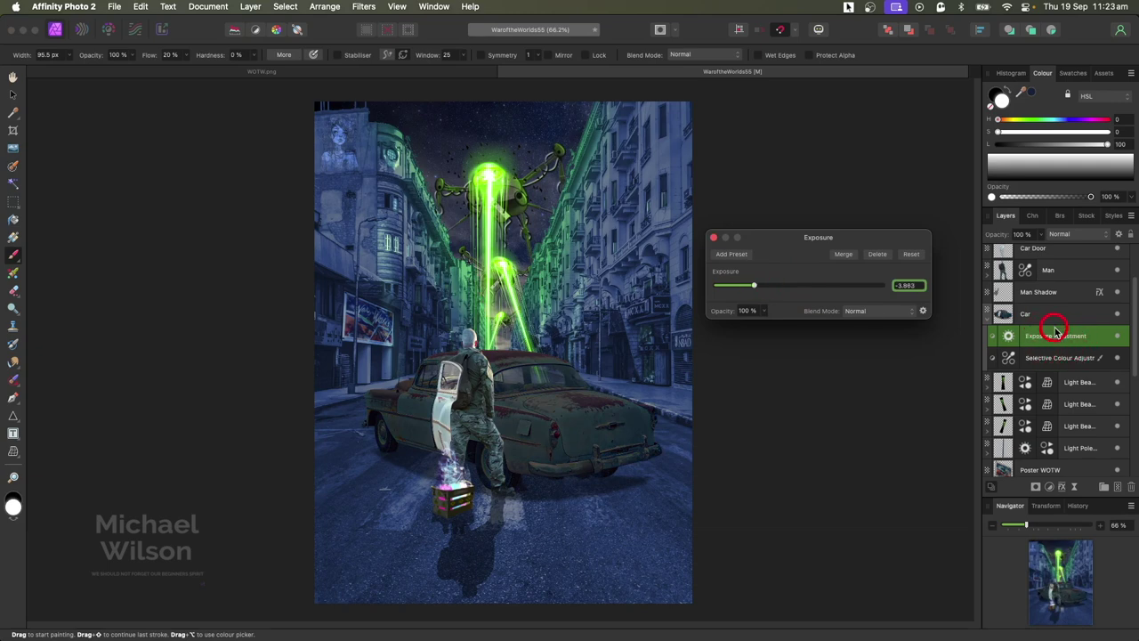
Step: Apply copies of the Car's Exposure and Selective Colour adjustments to the Car Door layer
{"action": "scroll", "coordinate": [1057, 338], "scroll_direction": "up", "scroll_amount": 1}
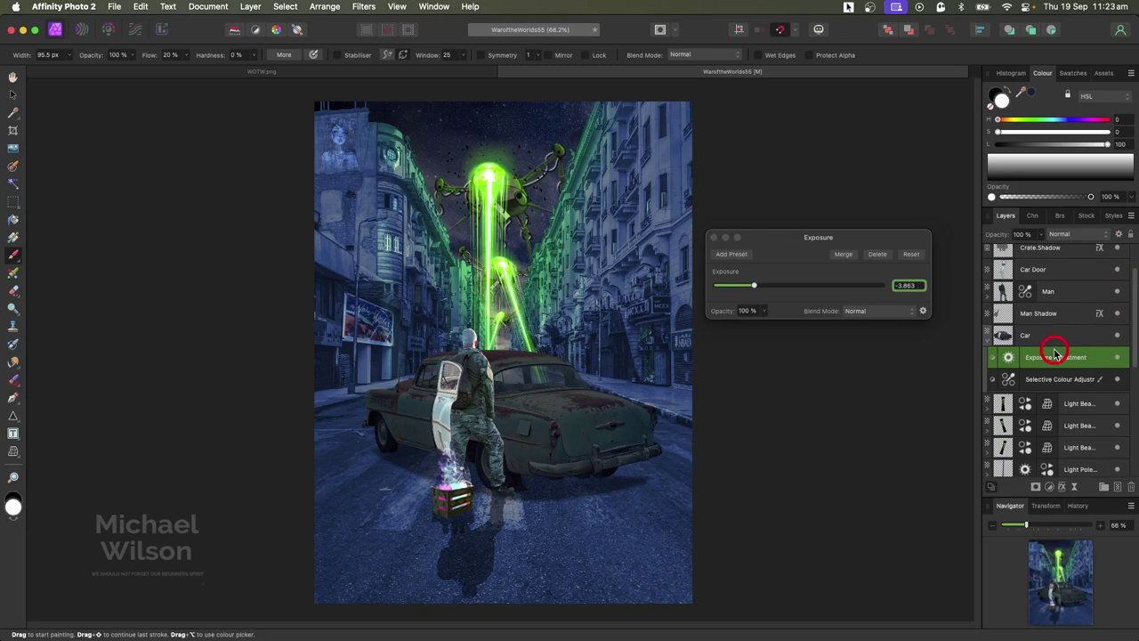
{"action": "key", "text": "super+j"}
{"action": "left_click_drag", "start_coordinate": [1054, 354], "coordinate": [1009, 265]}
{"action": "left_click_drag", "start_coordinate": [1034, 362], "coordinate": [1006, 272]}
{"action": "double_click", "coordinate": [1037, 381]}
{"action": "key", "text": "super+j"}
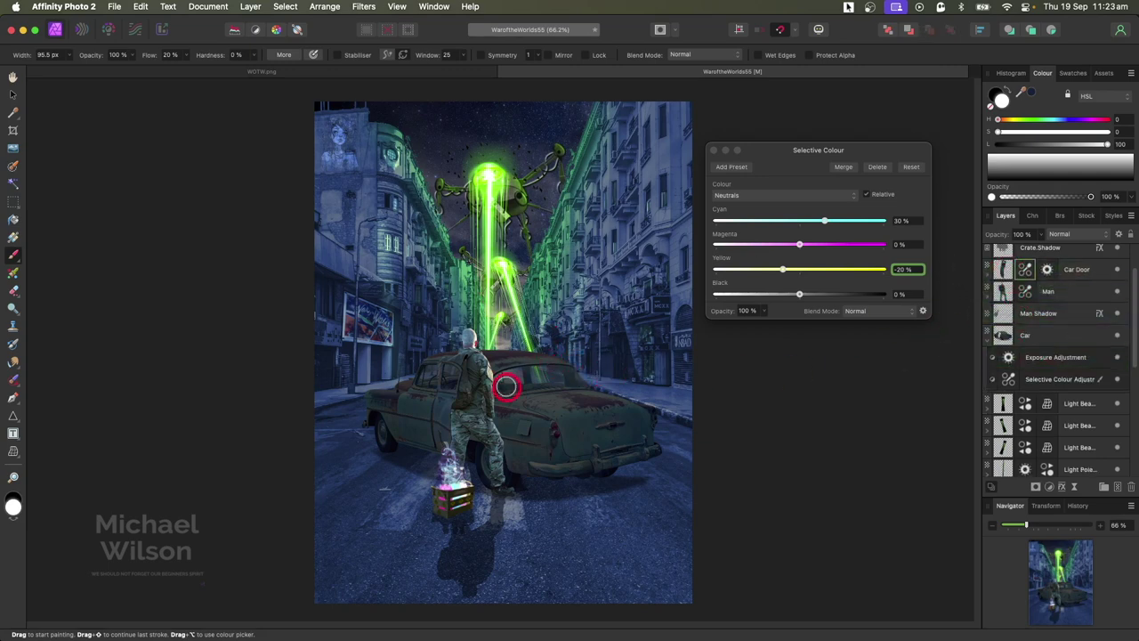
Step: Apply copies of the Car Door's Selective Colour and Exposure adjustments to the Crate.png layer
{"action": "scroll", "coordinate": [1063, 409], "scroll_direction": "up", "scroll_amount": 2}
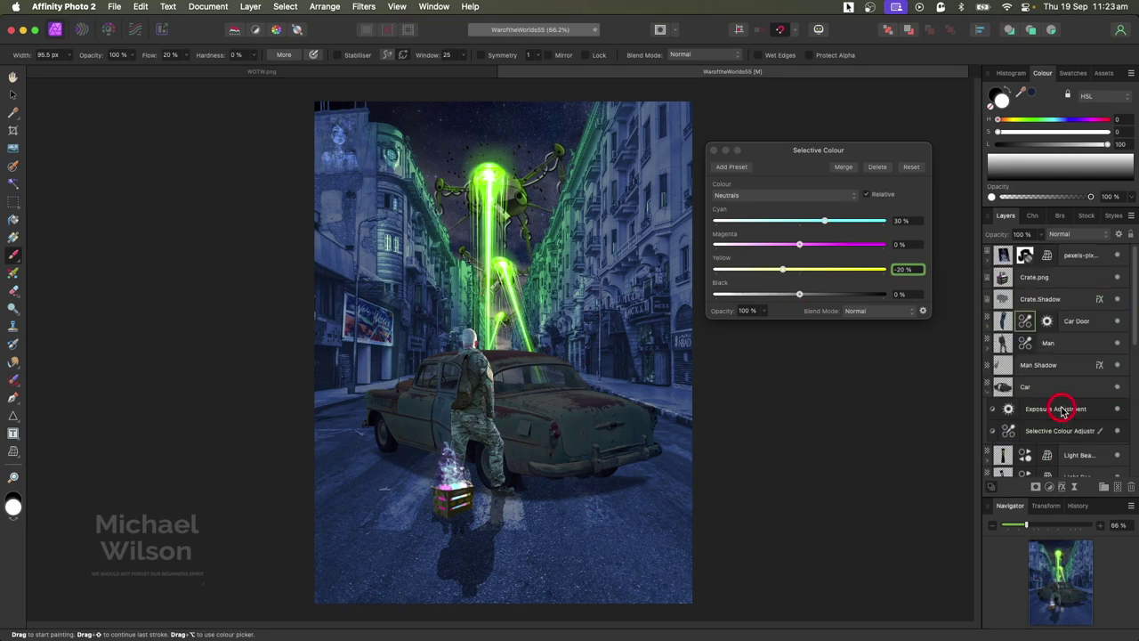
{"action": "left_click", "coordinate": [986, 324]}
{"action": "left_click_drag", "start_coordinate": [1043, 347], "coordinate": [1023, 278]}
{"action": "left_click", "coordinate": [1043, 365]}
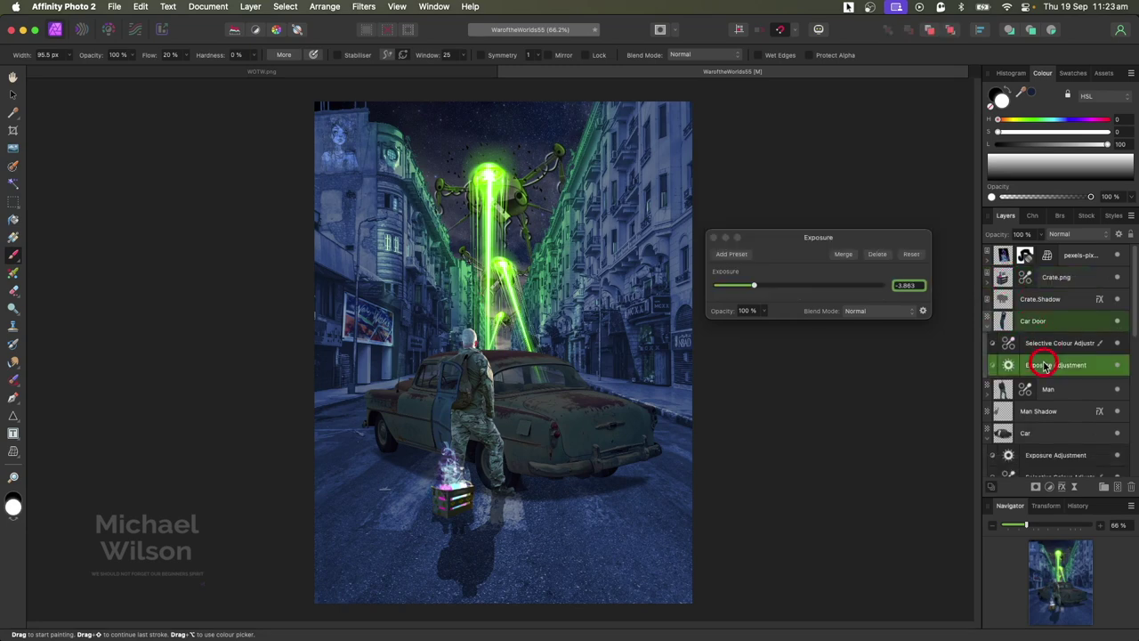
{"action": "left_click_drag", "start_coordinate": [1044, 365], "coordinate": [1008, 279]}
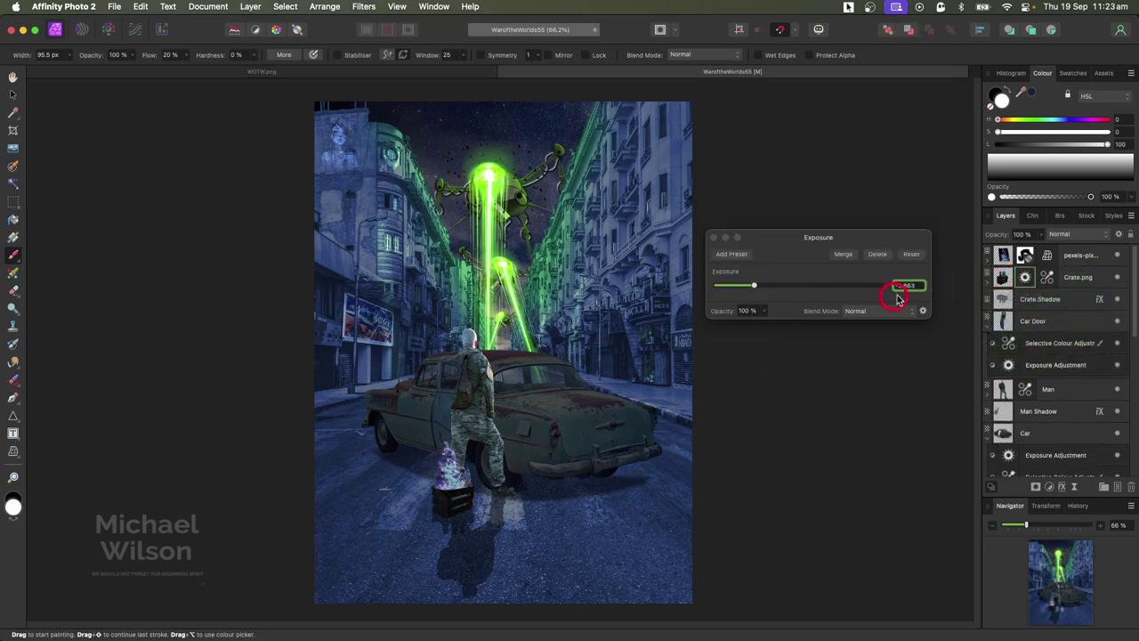
Step: Add an Exposure adjustment of -3.172 inside the pexels-pixabay-59810.jpg layer, above its Gradient Map
{"action": "left_click", "coordinate": [986, 255]}
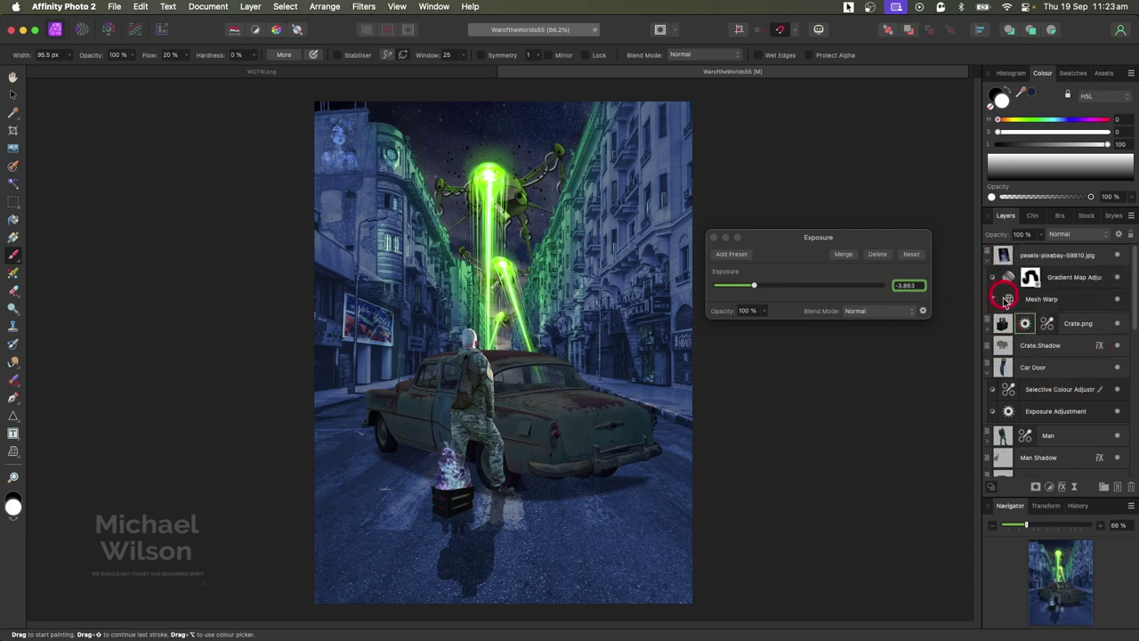
{"action": "left_click", "coordinate": [1030, 279]}
{"action": "left_click", "coordinate": [1005, 255]}
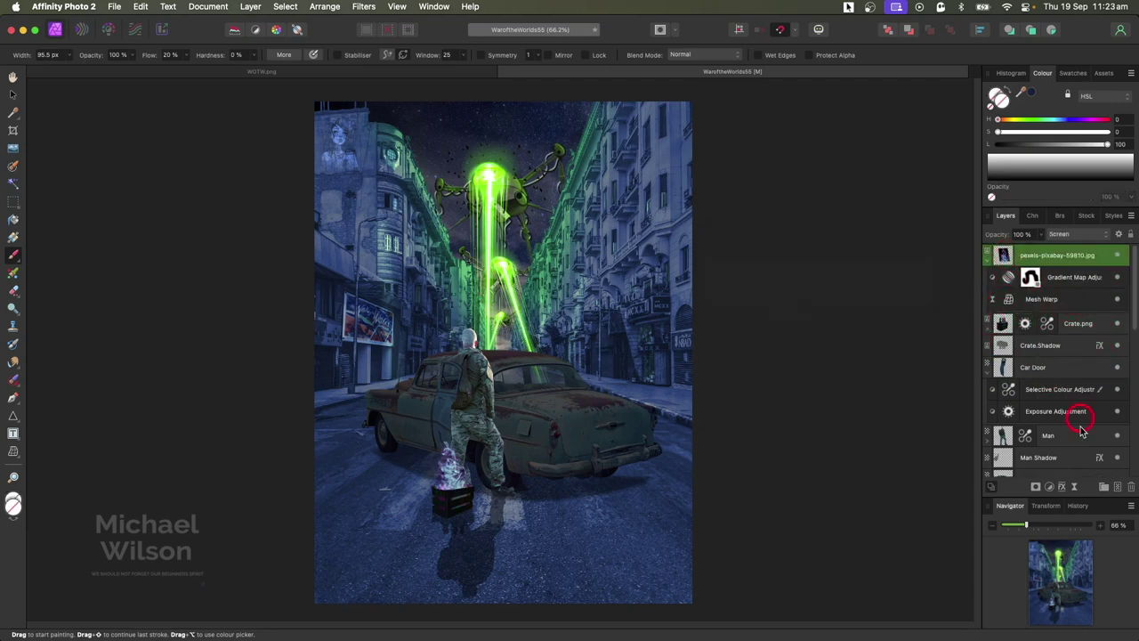
{"action": "left_click", "coordinate": [1048, 485]}
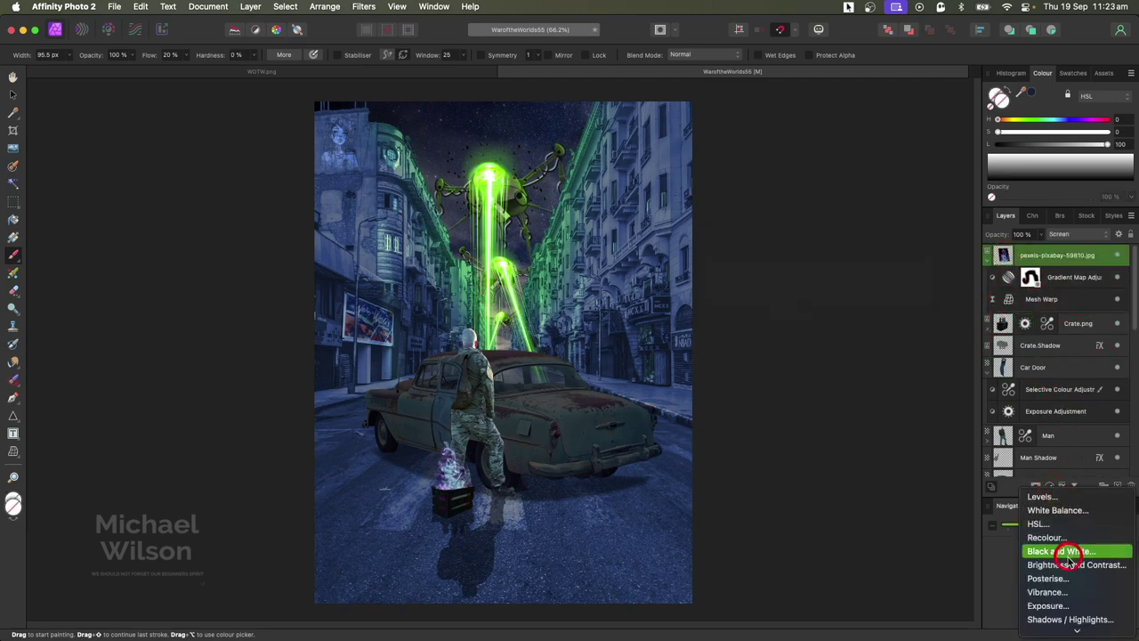
{"action": "left_click", "coordinate": [1048, 605]}
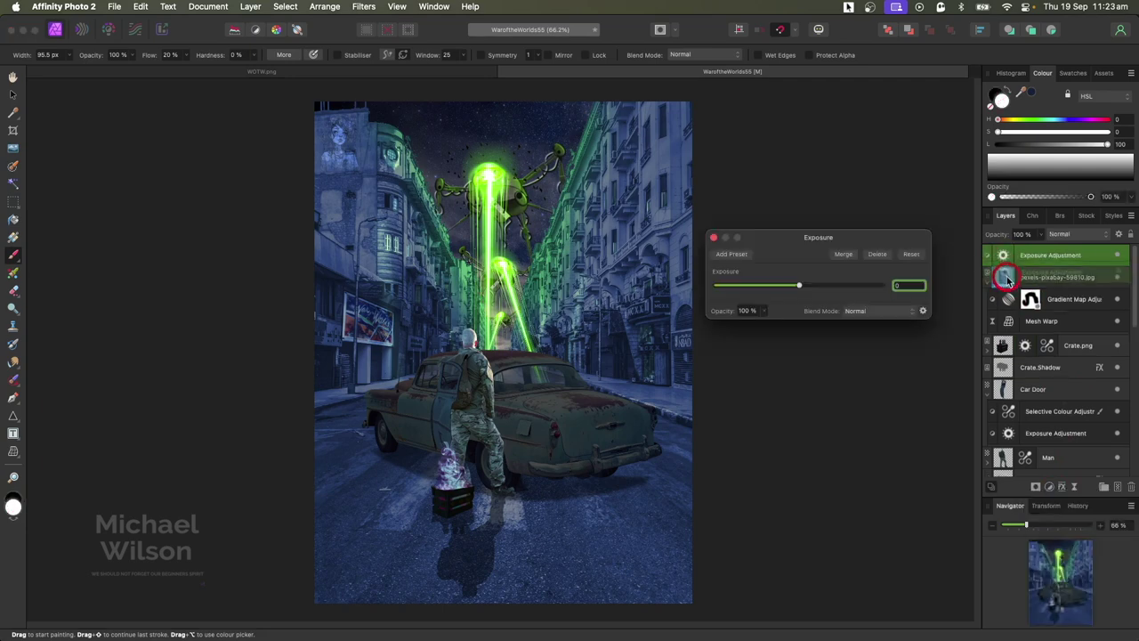
{"action": "left_click_drag", "start_coordinate": [801, 288], "coordinate": [781, 288]}
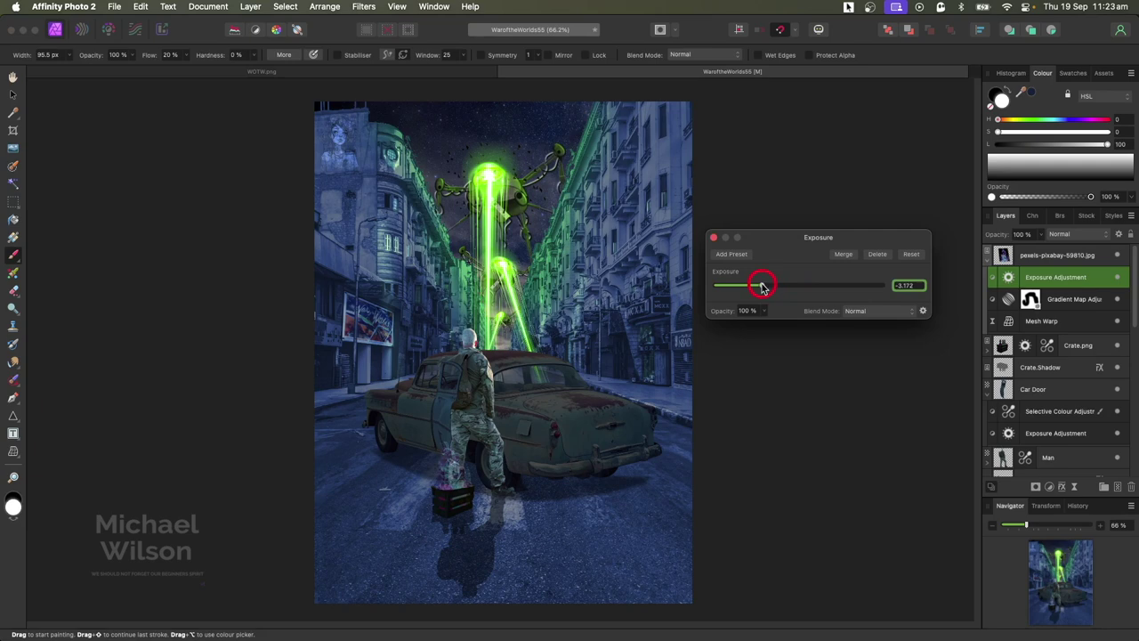
{"action": "left_click", "coordinate": [714, 236]}
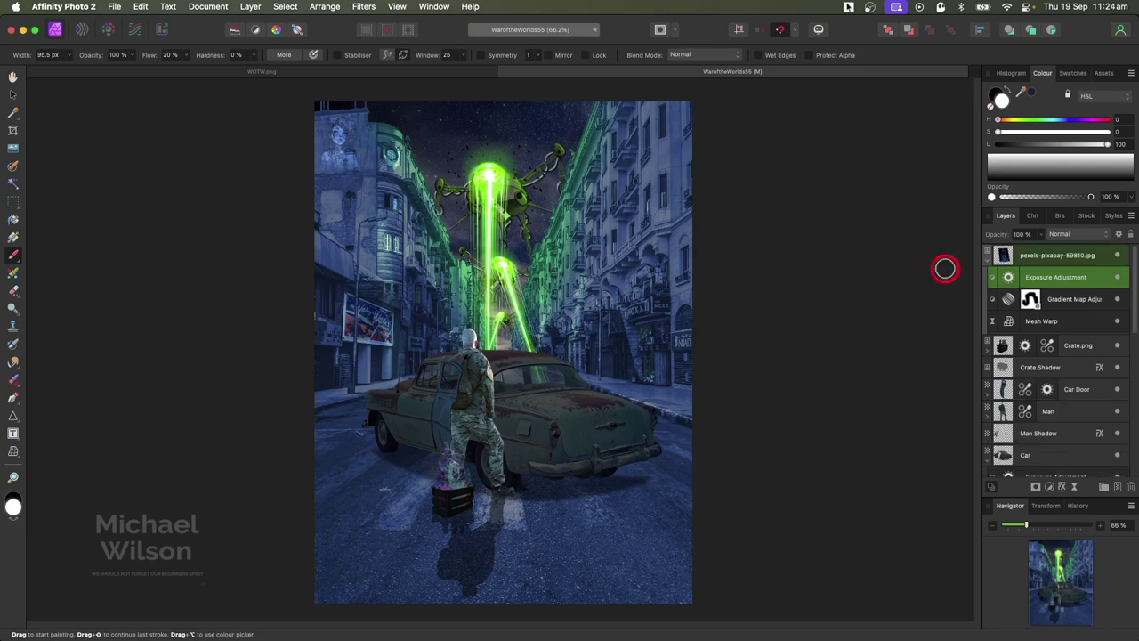
{"action": "left_click", "coordinate": [986, 256]}
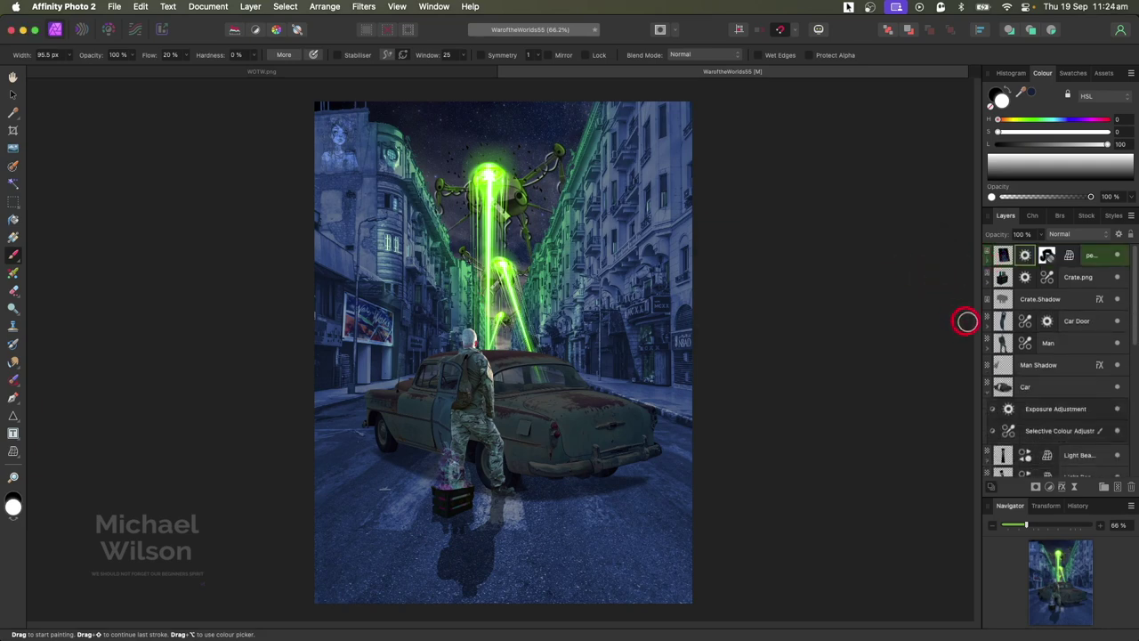
Step: Add a Recolour adjustment with a hue of 103.7° to the Man layer
{"action": "left_click", "coordinate": [997, 343]}
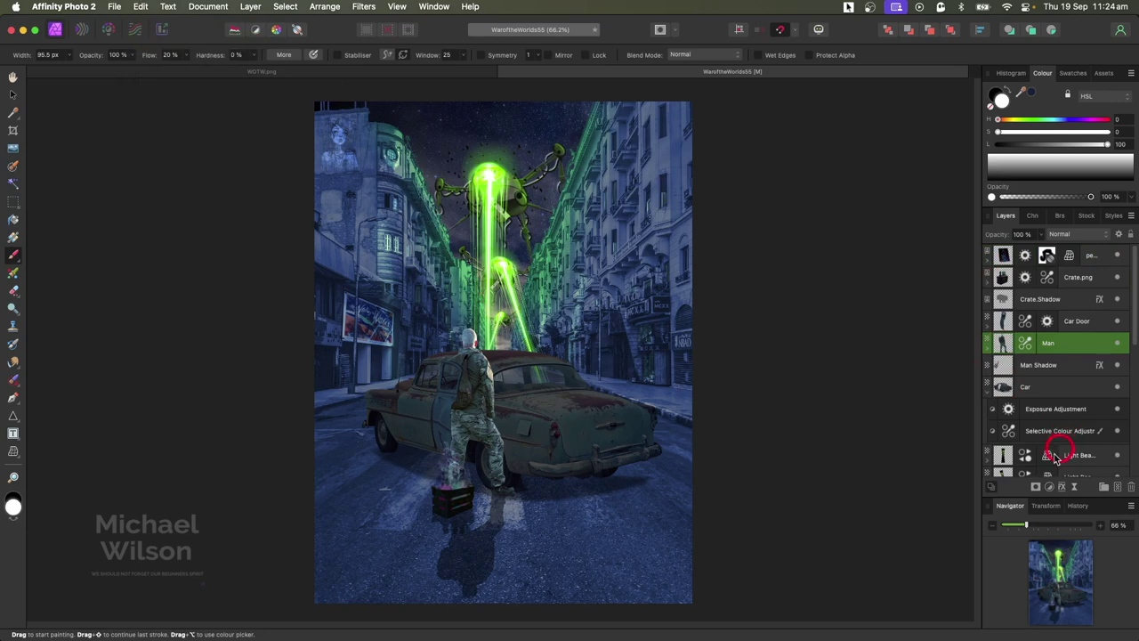
{"action": "left_click", "coordinate": [1048, 488]}
{"action": "left_click", "coordinate": [1043, 546]}
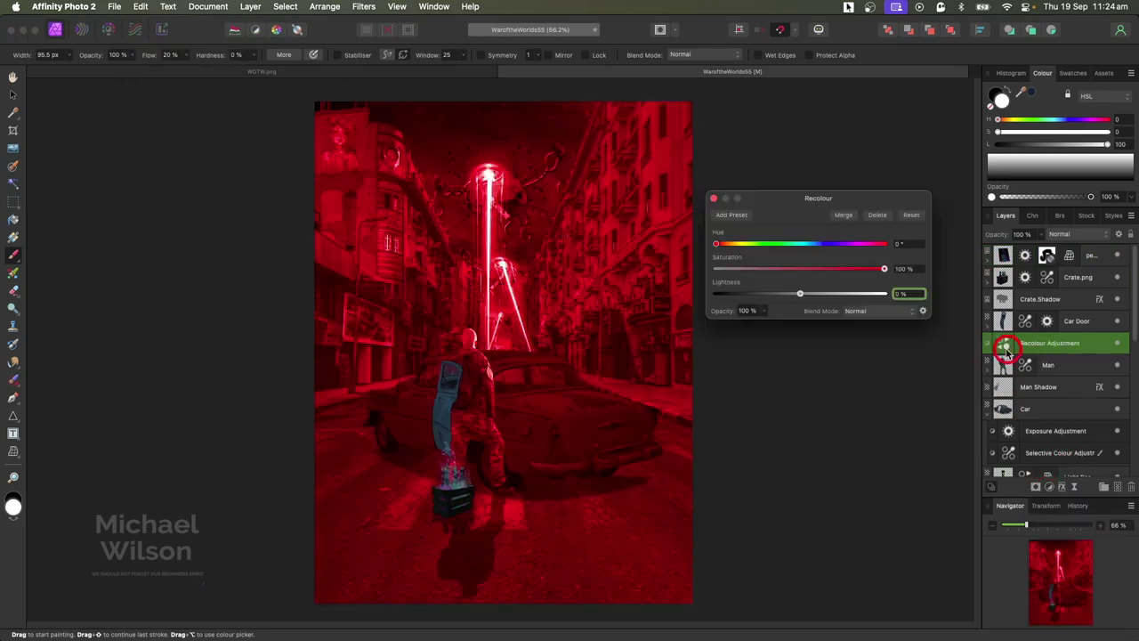
{"action": "left_click_drag", "start_coordinate": [1004, 347], "coordinate": [1003, 363]}
{"action": "left_click_drag", "start_coordinate": [716, 243], "coordinate": [764, 243]}
Step: Invert the Man's Recolour mask to black and paint green light onto his head and upper body in white at 11% flow
{"action": "left_click", "coordinate": [1025, 343]}
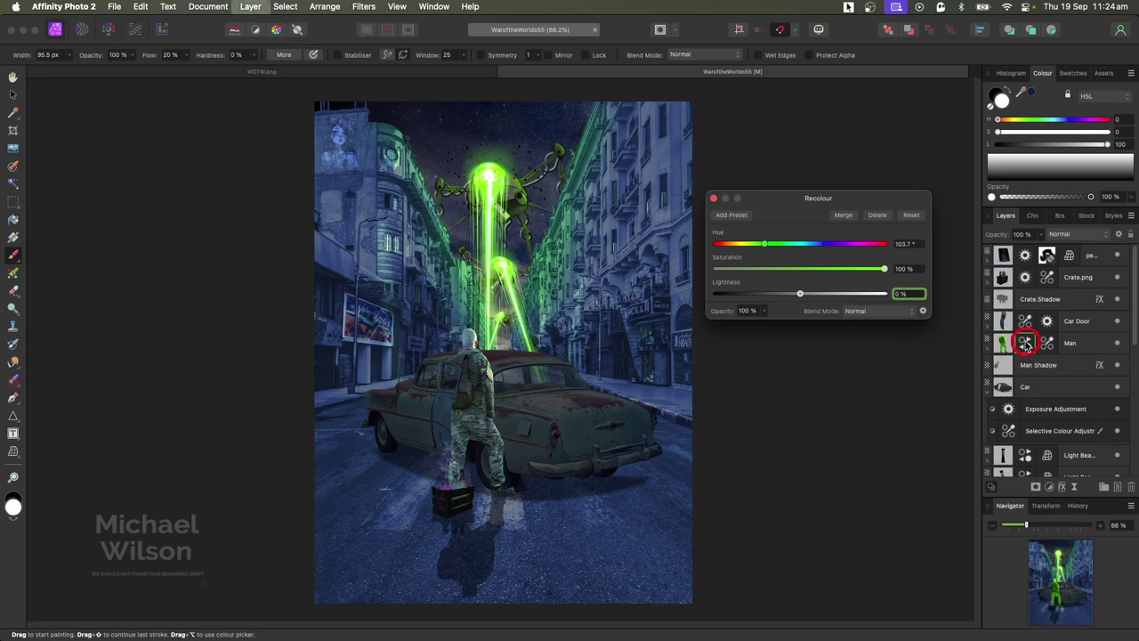
{"action": "left_click", "coordinate": [13, 241]}
{"action": "left_click", "coordinate": [150, 55]}
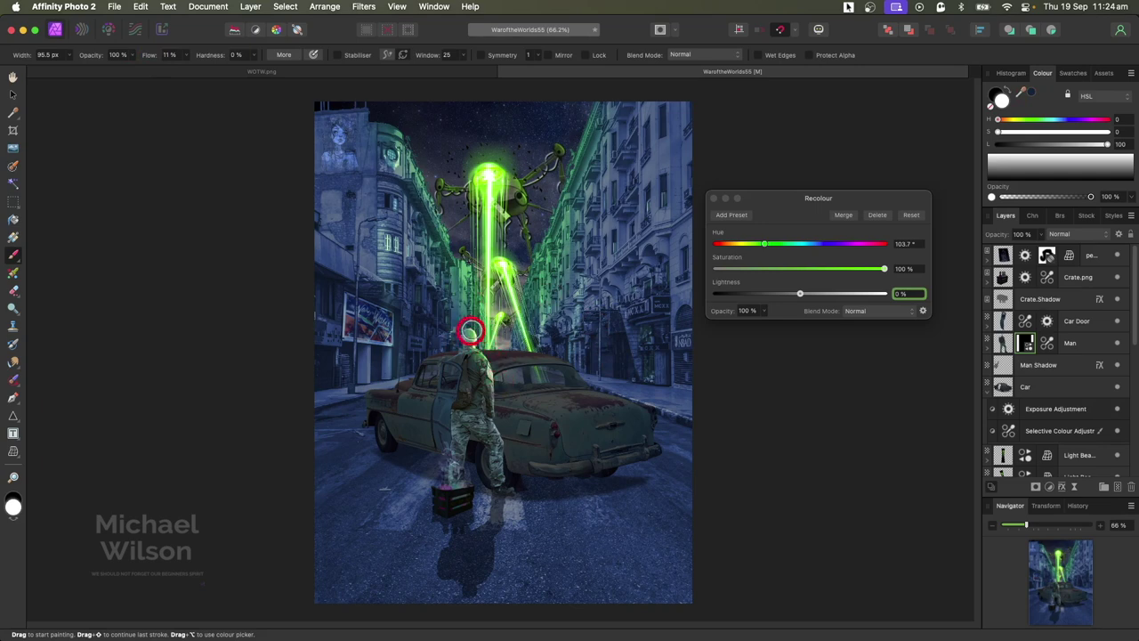
Step: Add an Exposure adjustment of -1.521 to the Man layer
{"action": "left_click", "coordinate": [1048, 343]}
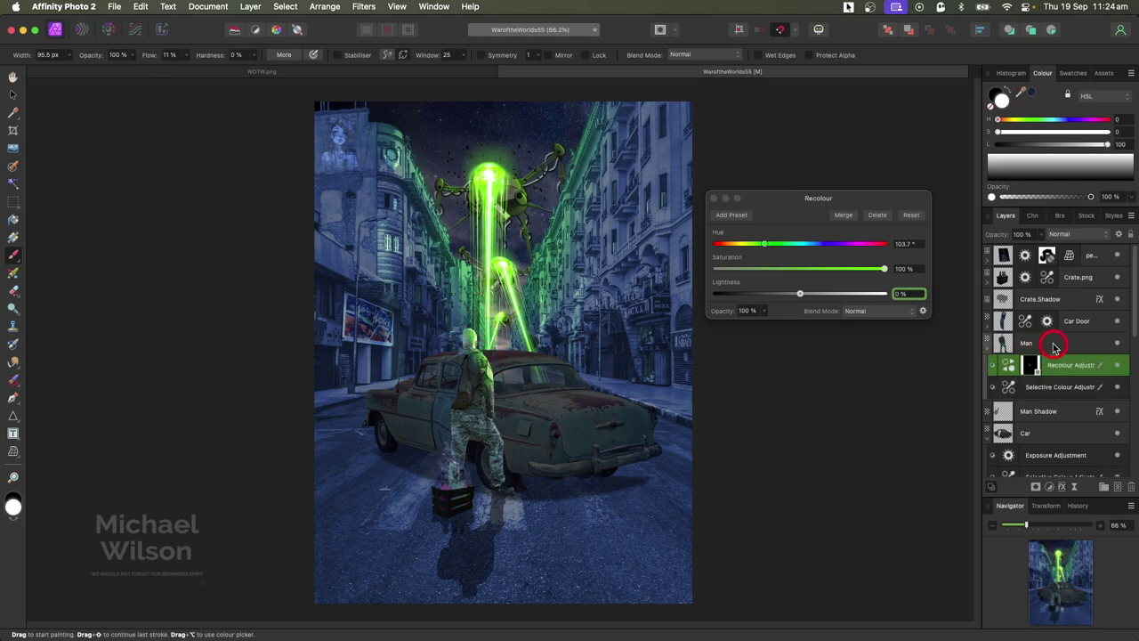
{"action": "left_click", "coordinate": [1063, 491]}
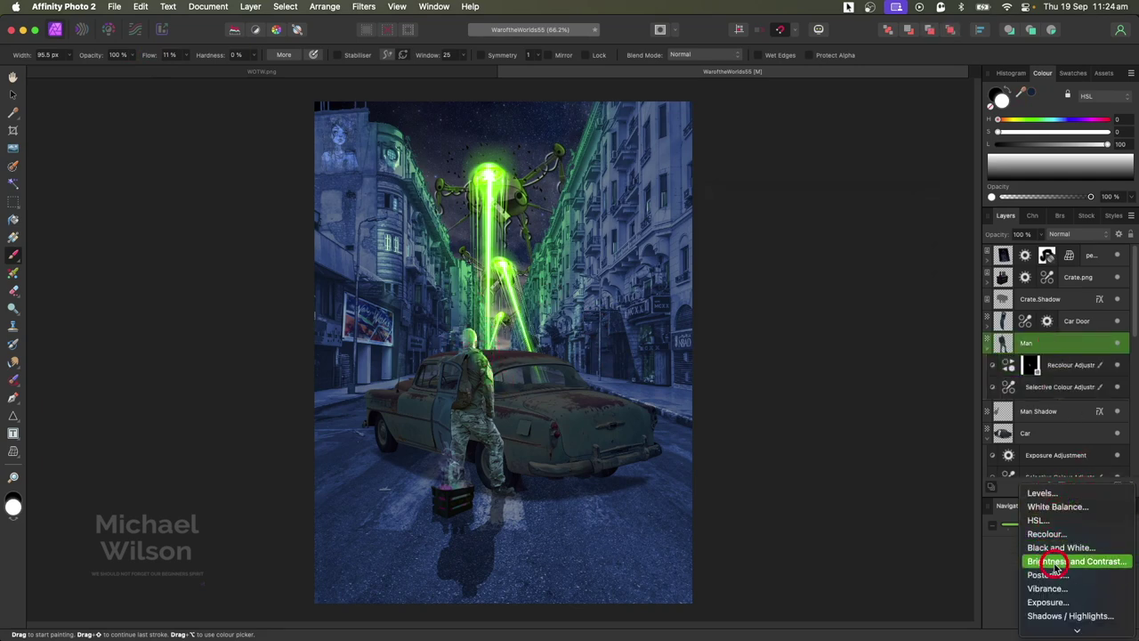
{"action": "left_click", "coordinate": [1048, 601]}
{"action": "left_click_drag", "start_coordinate": [799, 293], "coordinate": [780, 290]}
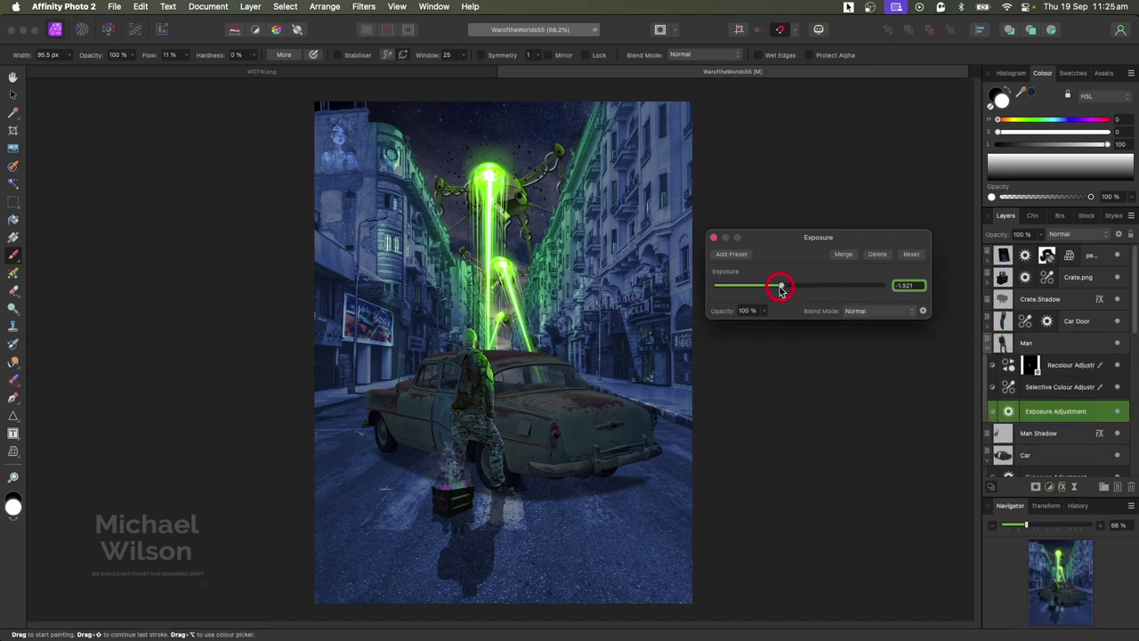
{"action": "left_click", "coordinate": [717, 241]}
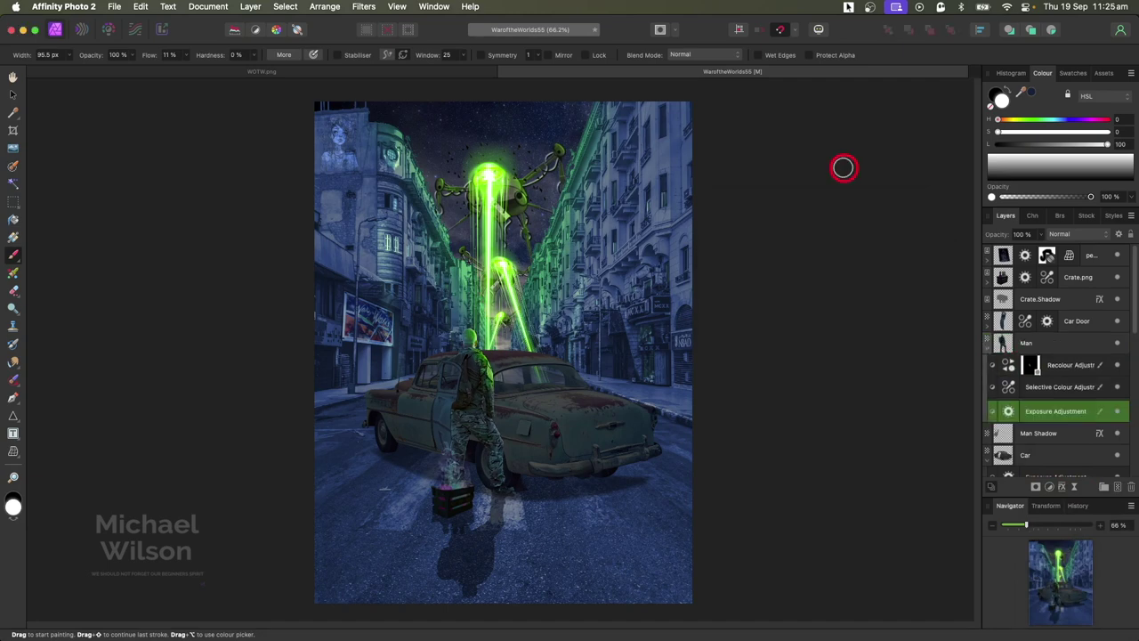
Step: Paint black on the Man's Exposure adjustment over the head and shoulders to bring back the light there
{"action": "key", "text": "x"}
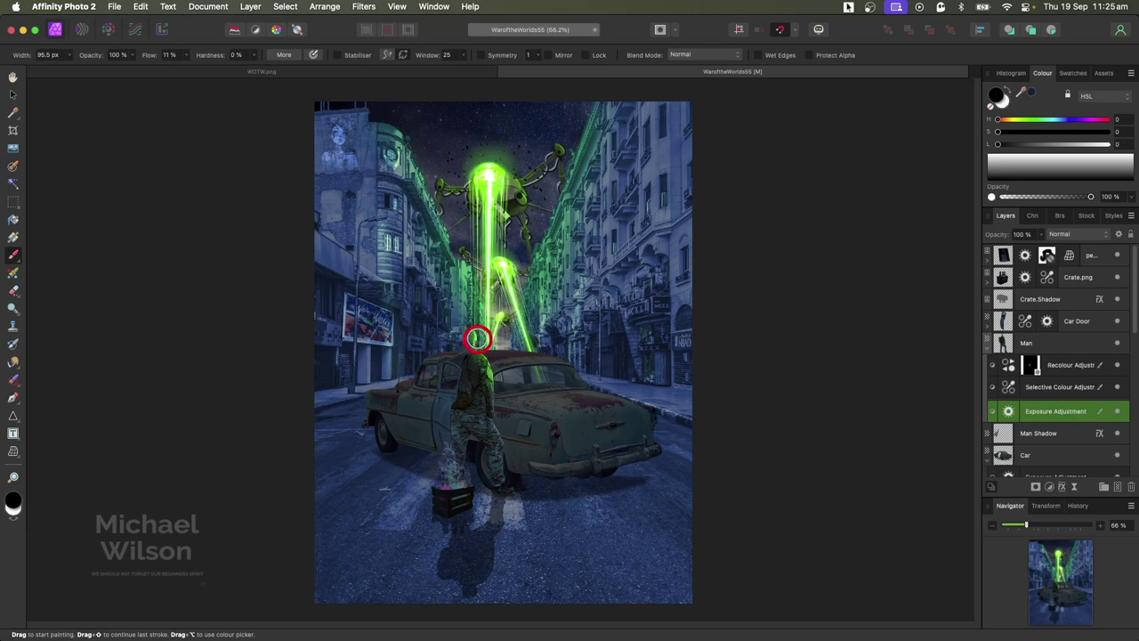
{"action": "mouse_move", "coordinate": [472, 333]}
{"action": "left_mouse_down"}
{"action": "mouse_move", "coordinate": [497, 390]}
{"action": "mouse_move", "coordinate": [514, 345]}
{"action": "mouse_move", "coordinate": [463, 356]}
{"action": "left_mouse_up"}
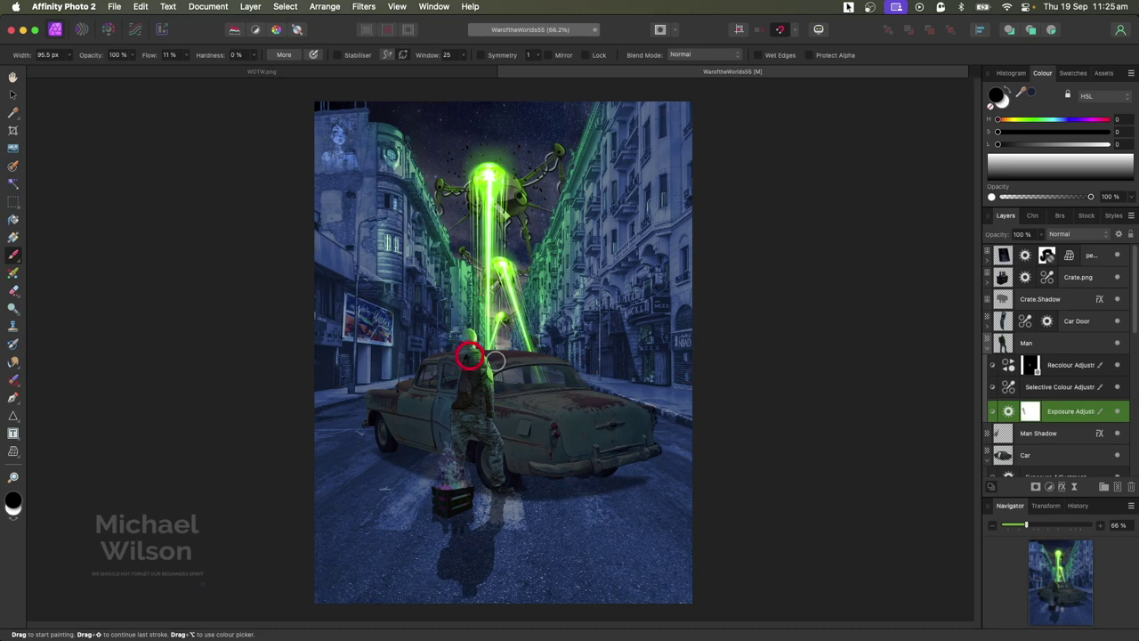
{"action": "left_click", "coordinate": [987, 348]}
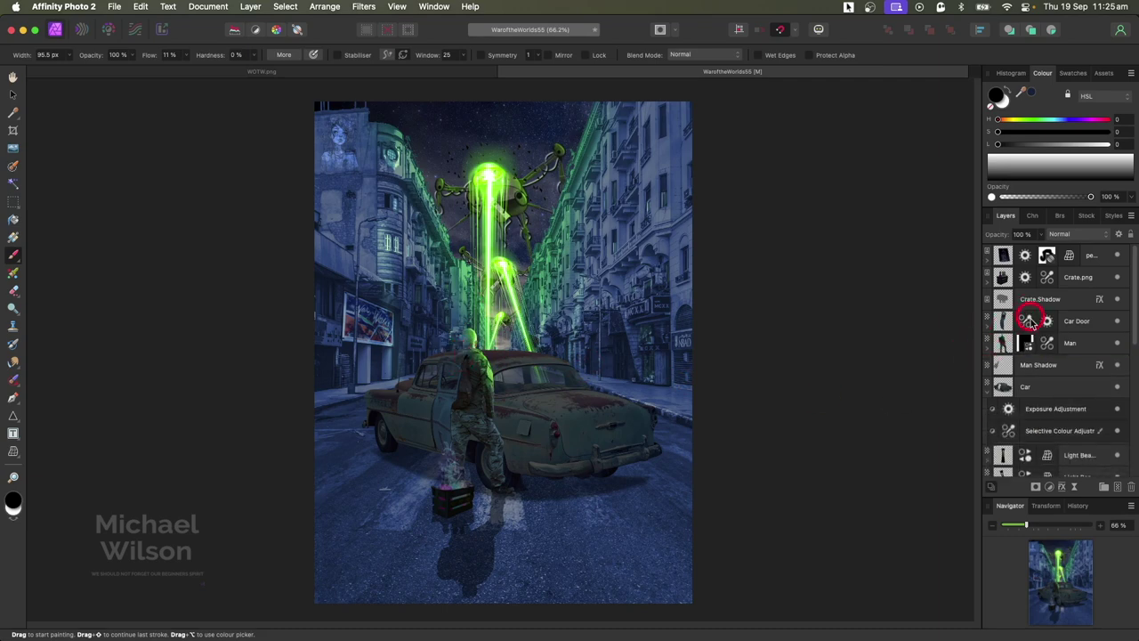
Step: Add a Recolour adjustment with a hue of 97.7° to the Car layer
{"action": "left_click", "coordinate": [1024, 395]}
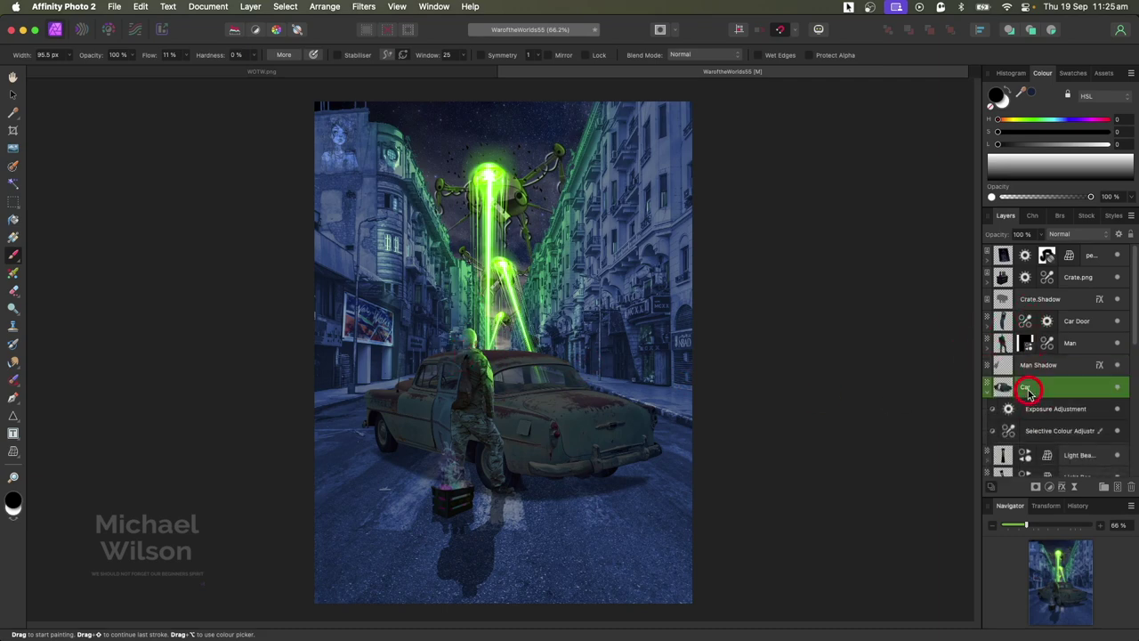
{"action": "left_click", "coordinate": [1051, 489]}
{"action": "left_click", "coordinate": [1042, 536]}
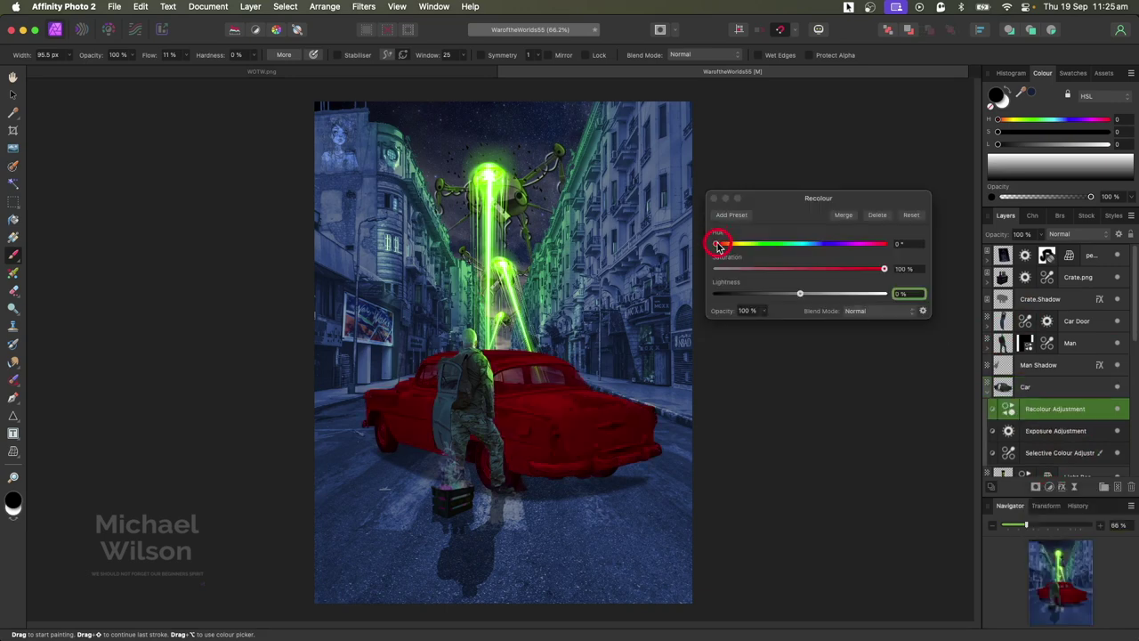
{"action": "left_click_drag", "start_coordinate": [719, 245], "coordinate": [762, 244]}
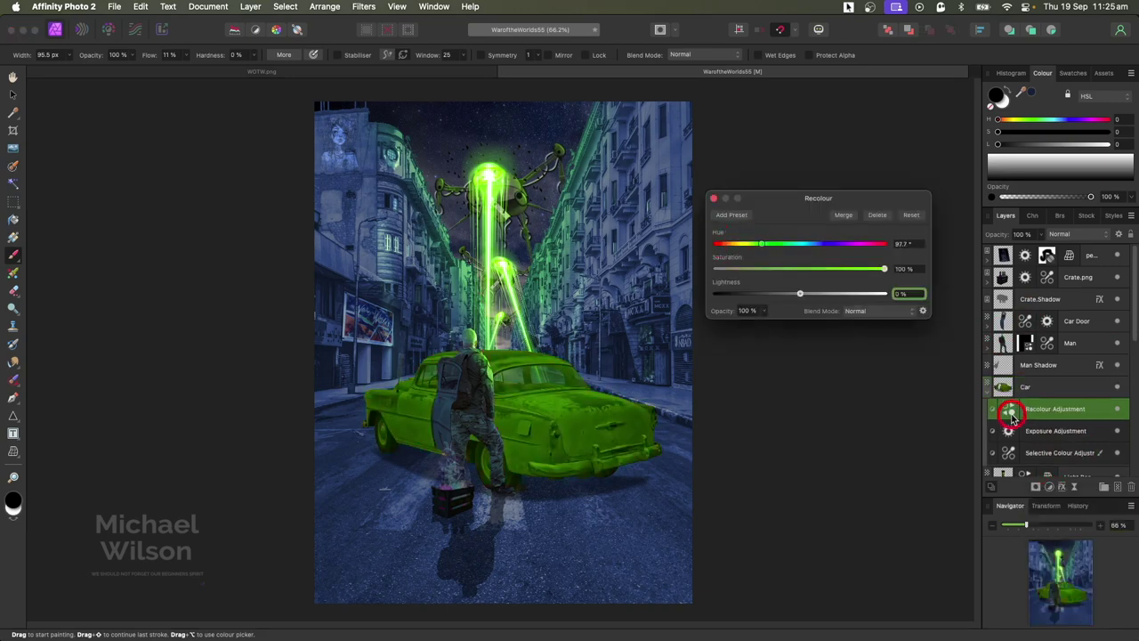
Step: Invert the Car's Recolour mask to black and paint green light onto the roof, windows and upper bodywork in white at 19% flow
{"action": "key", "text": "super+i"}
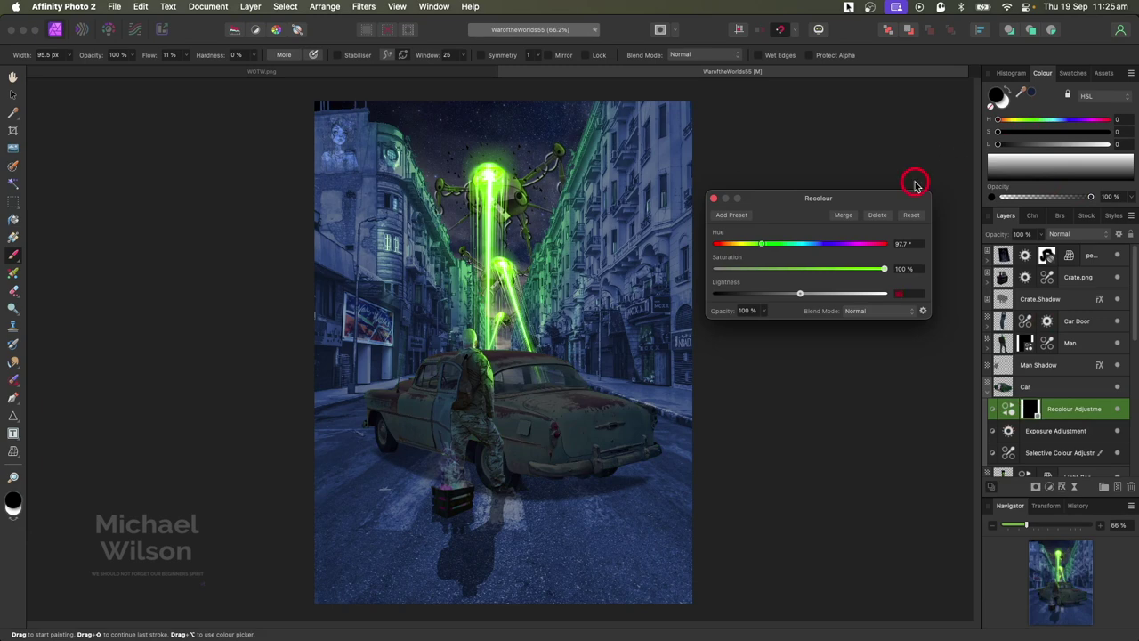
{"action": "left_click", "coordinate": [932, 322]}
{"action": "key", "text": "x"}
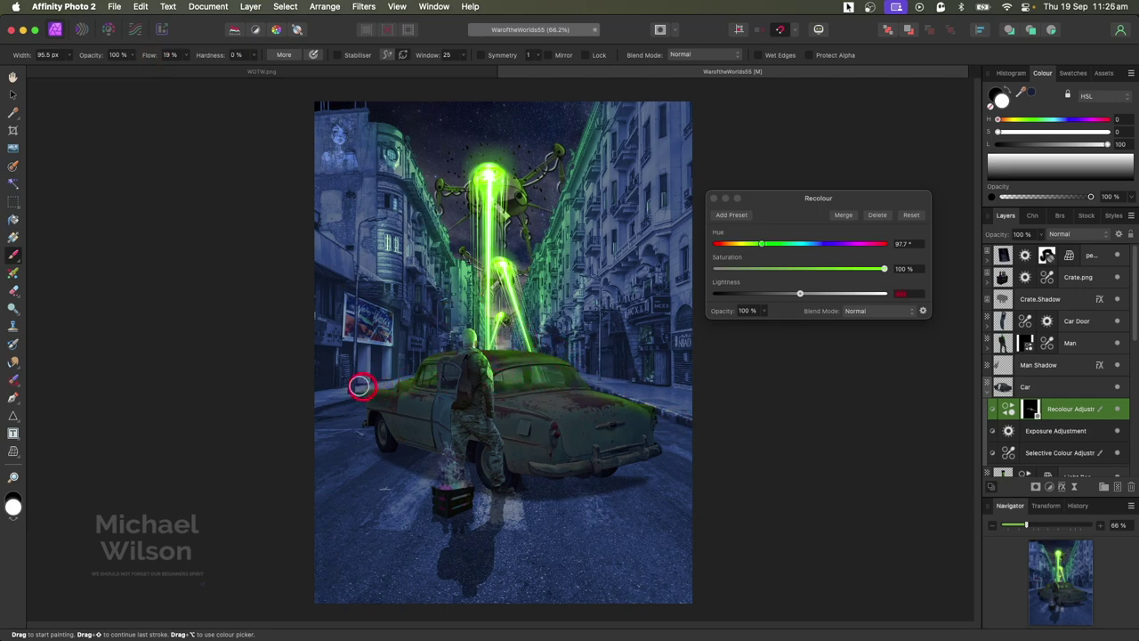
Step: Paint black on the Car's Exposure adjustment along the roof, boot edge and windows to brighten the green-lit areas
{"action": "left_click", "coordinate": [1021, 431]}
{"action": "key", "text": "x"}
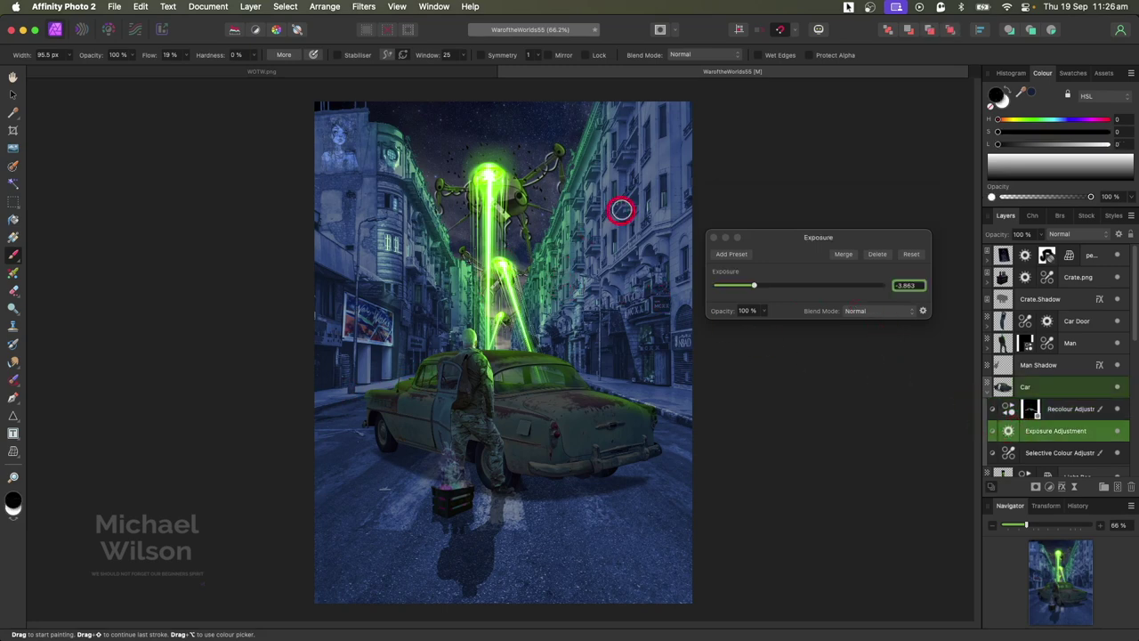
{"action": "mouse_move", "coordinate": [483, 351]}
{"action": "left_mouse_down"}
{"action": "mouse_move", "coordinate": [508, 332]}
{"action": "mouse_move", "coordinate": [539, 338]}
{"action": "mouse_move", "coordinate": [641, 402]}
{"action": "left_mouse_up"}
{"action": "mouse_move", "coordinate": [431, 374]}
{"action": "left_mouse_down"}
{"action": "mouse_move", "coordinate": [361, 384]}
{"action": "mouse_move", "coordinate": [419, 331]}
{"action": "left_mouse_up"}
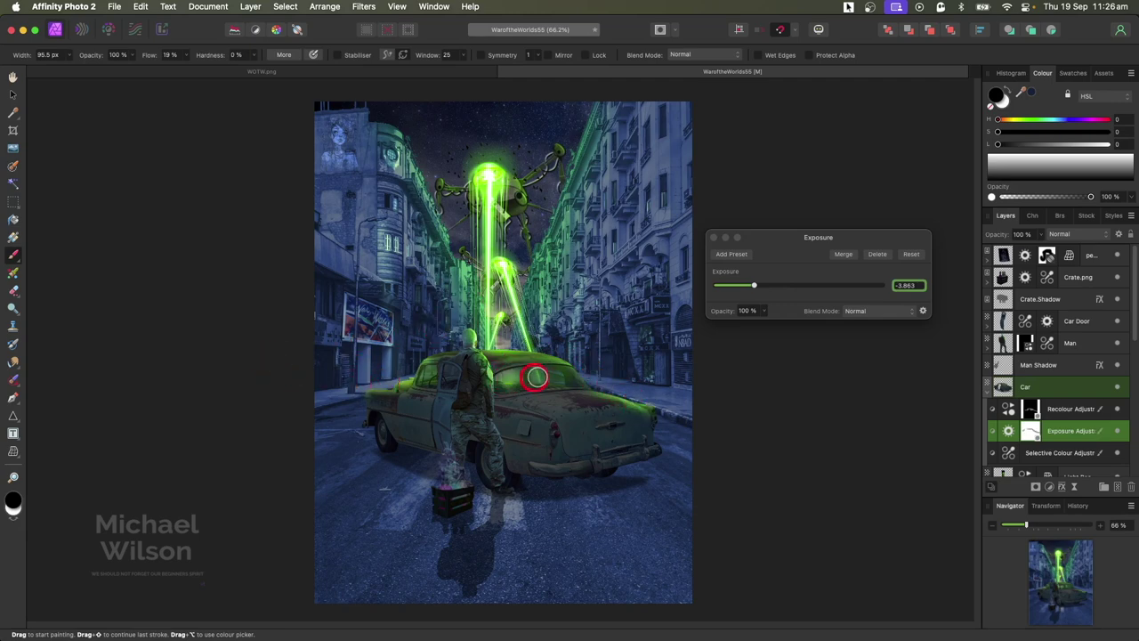
{"action": "mouse_move", "coordinate": [536, 377]}
{"action": "left_mouse_down"}
{"action": "mouse_move", "coordinate": [492, 388]}
{"action": "mouse_move", "coordinate": [555, 376]}
{"action": "left_mouse_up"}
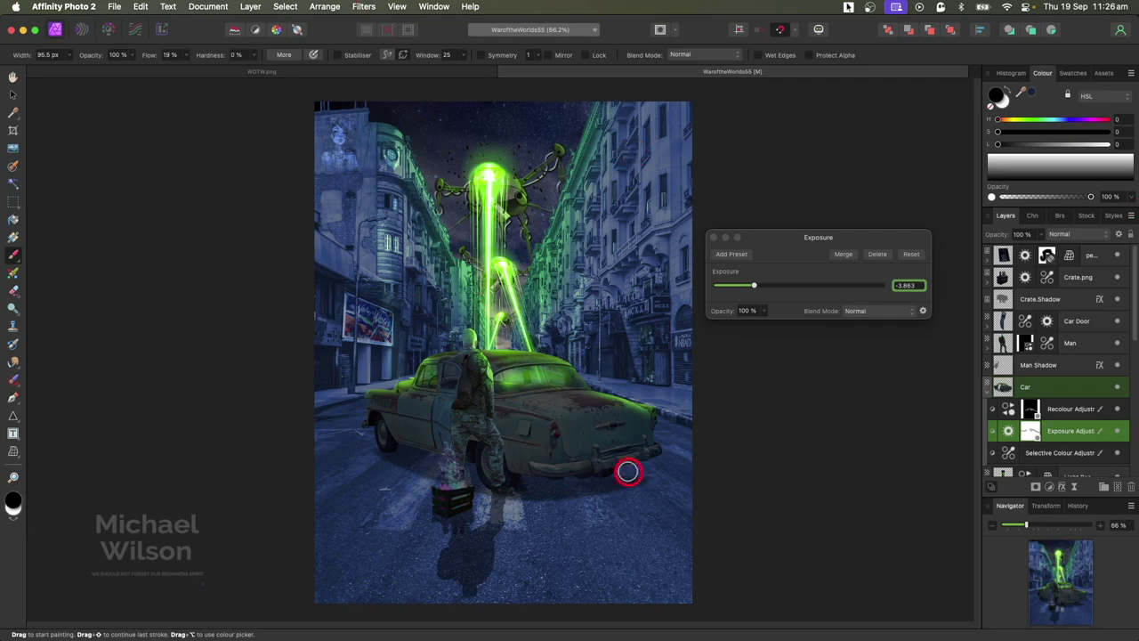
{"action": "left_click", "coordinate": [986, 390]}
Step: Paint white on the City Street layer's masked green Recolour adjustment to add glow on the road beneath the car
{"action": "scroll", "coordinate": [1045, 385], "scroll_direction": "down", "scroll_amount": 10}
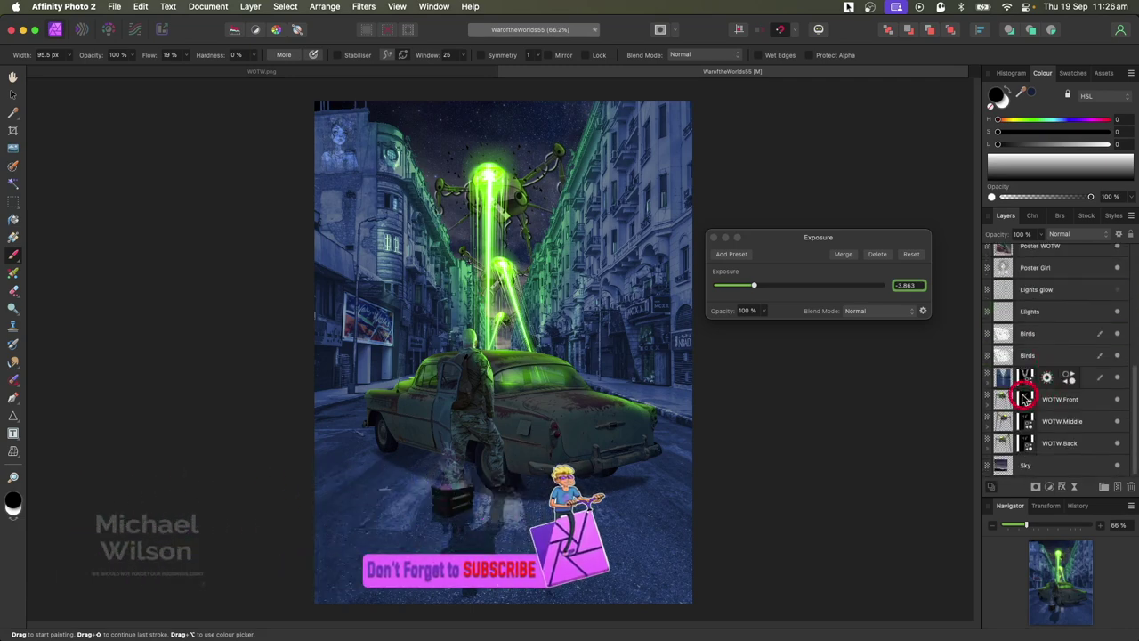
{"action": "left_click", "coordinate": [988, 387]}
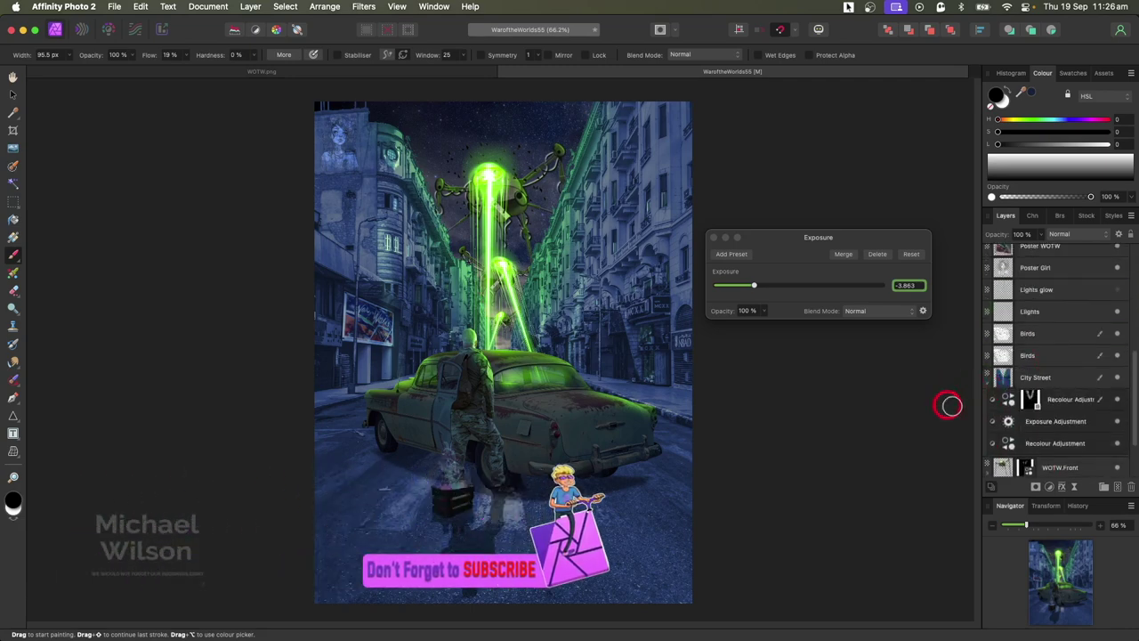
{"action": "left_click", "coordinate": [1072, 400]}
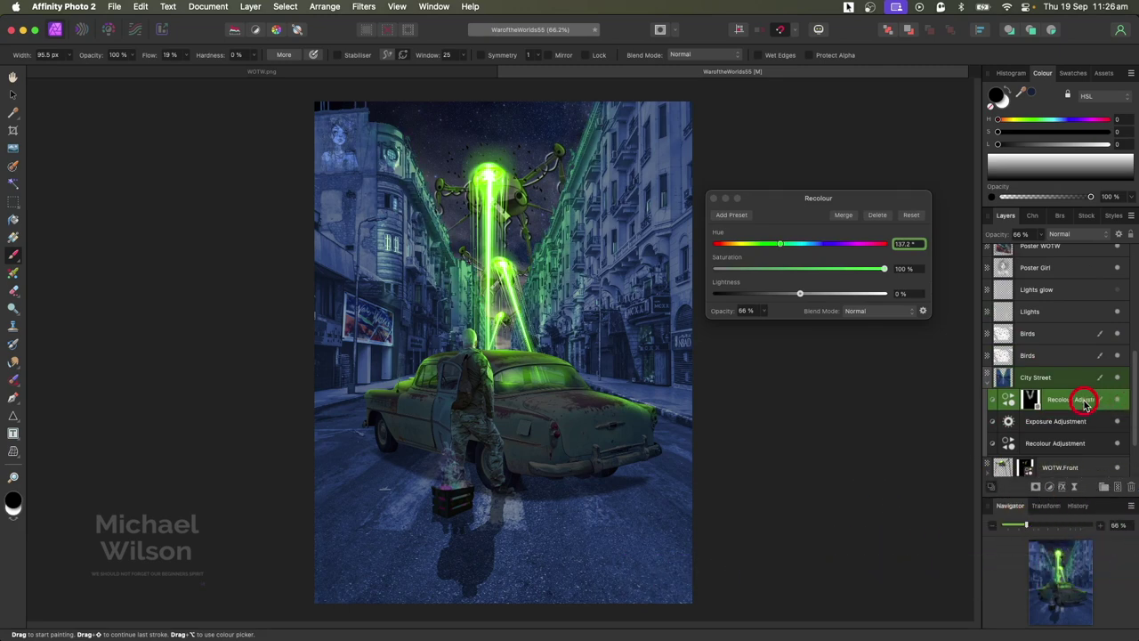
{"action": "key", "text": "x"}
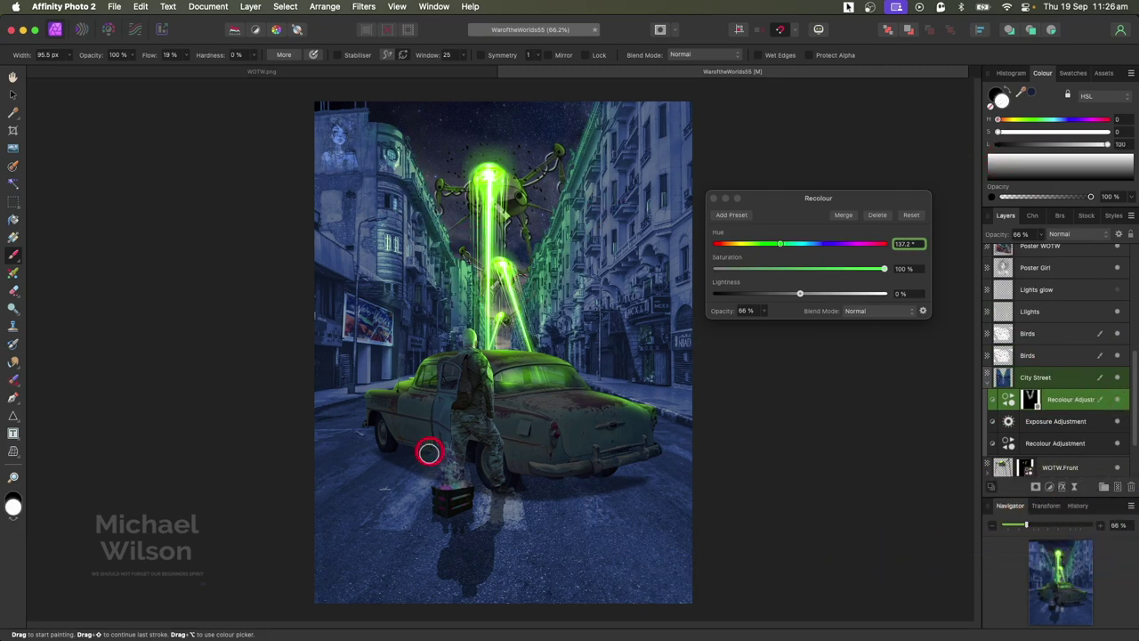
{"action": "mouse_move", "coordinate": [428, 453]}
{"action": "left_mouse_down"}
{"action": "mouse_move", "coordinate": [391, 452]}
{"action": "mouse_move", "coordinate": [536, 483]}
{"action": "mouse_move", "coordinate": [656, 469]}
{"action": "left_mouse_up"}
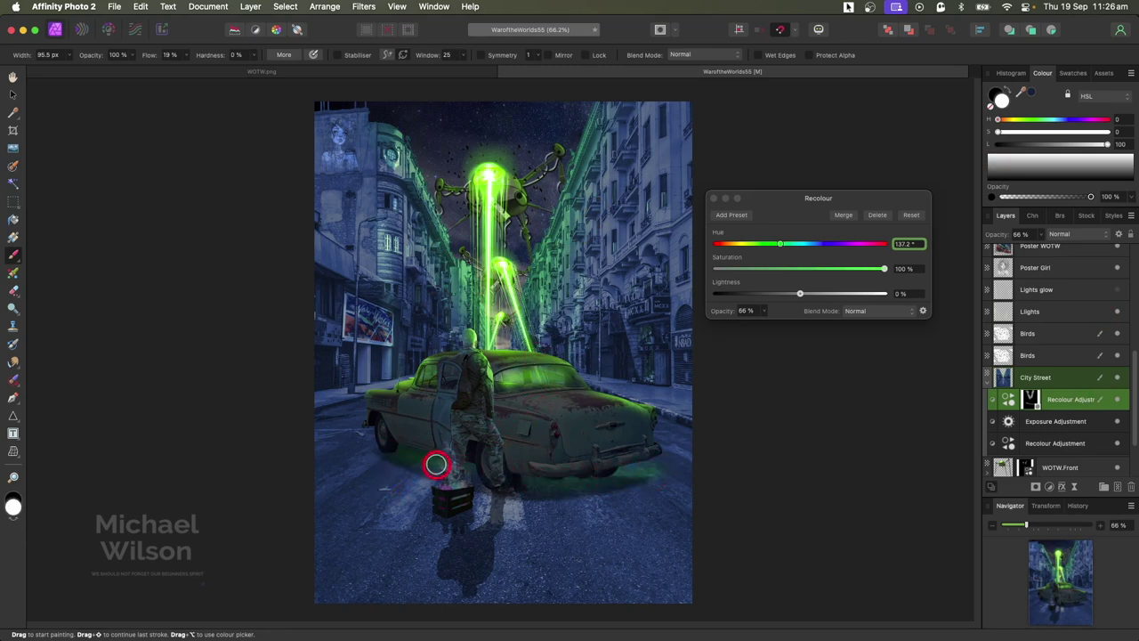
{"action": "left_click", "coordinate": [713, 197]}
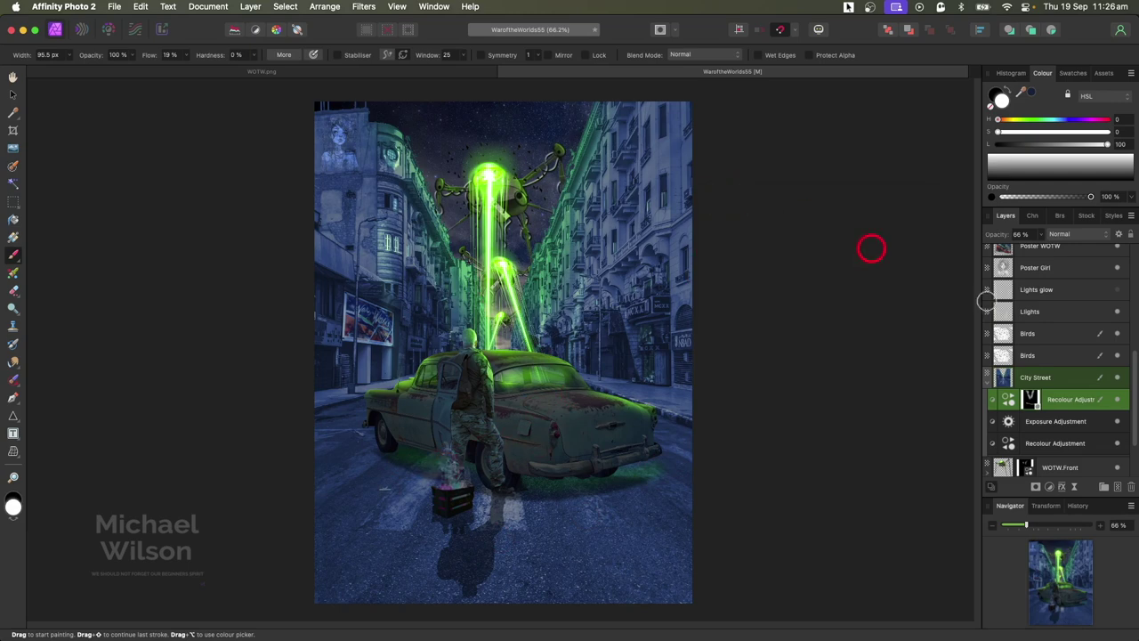
{"action": "left_click", "coordinate": [986, 380]}
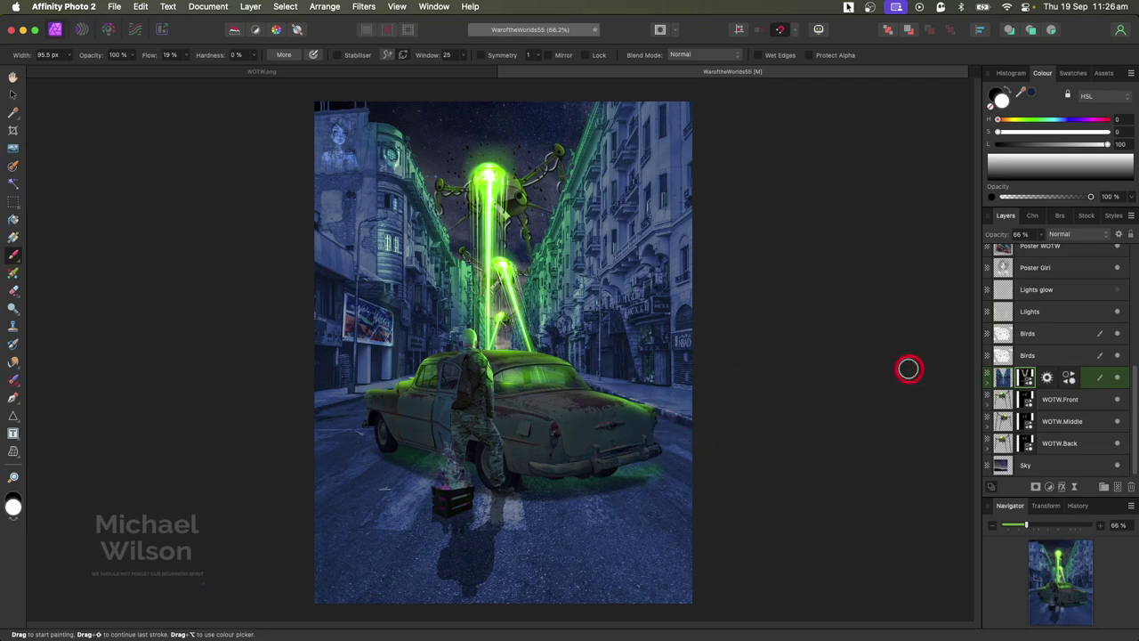
Step: Darken the crate slightly by lowering the Exposure adjustment inside the Crate.png layer
{"action": "scroll", "coordinate": [1072, 347], "scroll_direction": "up", "scroll_amount": 5}
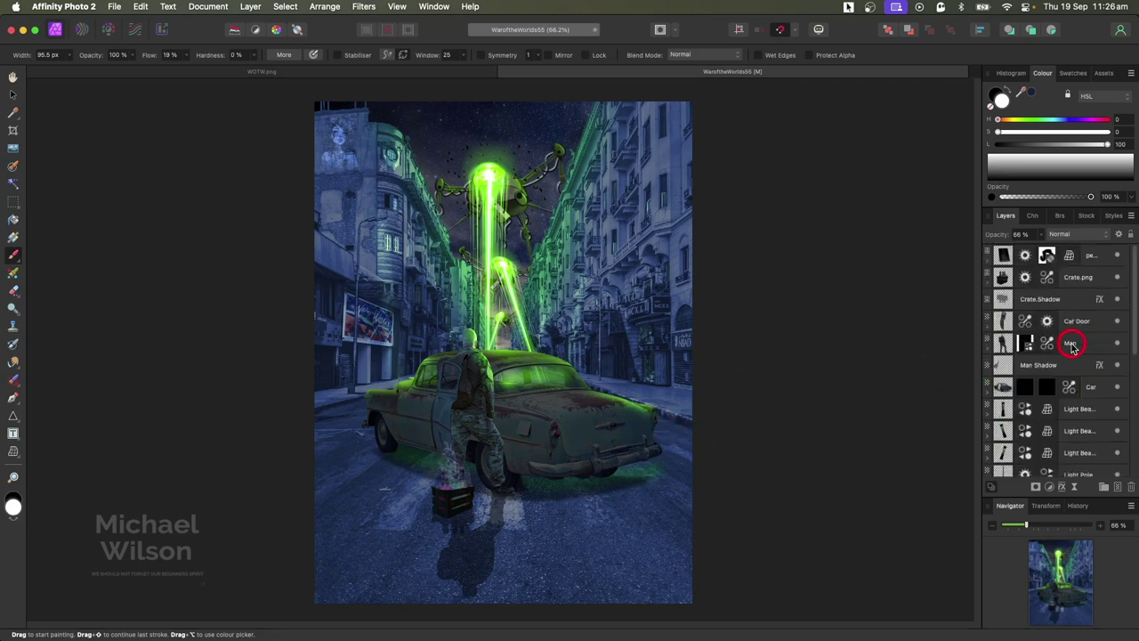
{"action": "left_click", "coordinate": [996, 278]}
{"action": "left_click", "coordinate": [989, 286]}
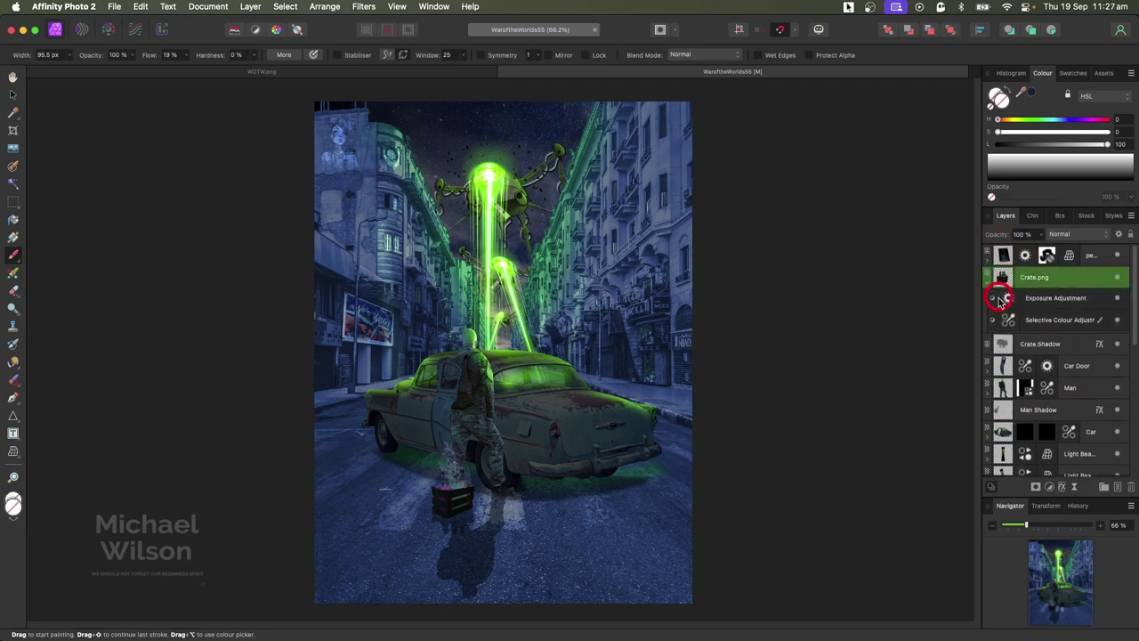
{"action": "left_click", "coordinate": [1008, 299]}
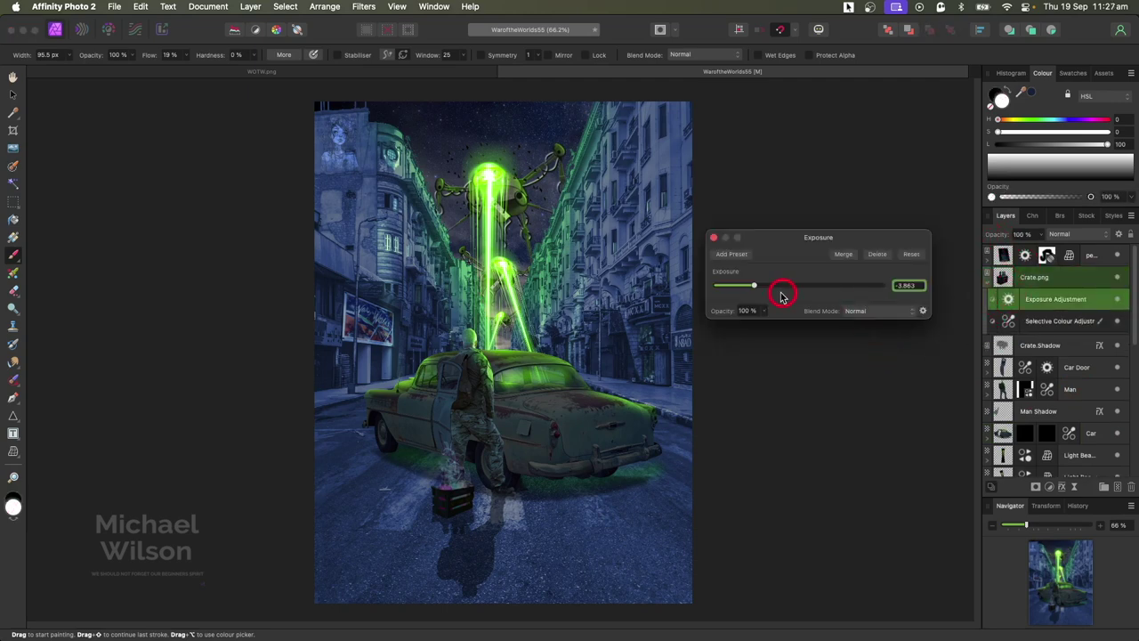
{"action": "left_click_drag", "start_coordinate": [753, 289], "coordinate": [749, 289]}
{"action": "key", "text": "Escape"}
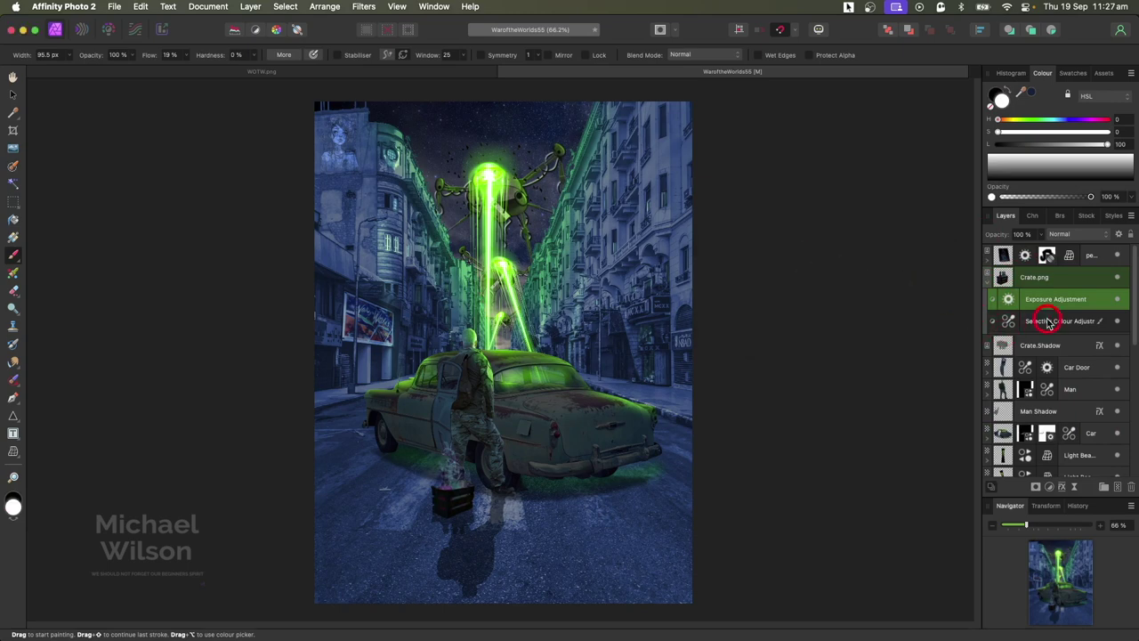
Step: Reduce the opacity of the Man layer's Recolour adjustment to 75%
{"action": "scroll", "coordinate": [1048, 322], "scroll_direction": "down", "scroll_amount": 10}
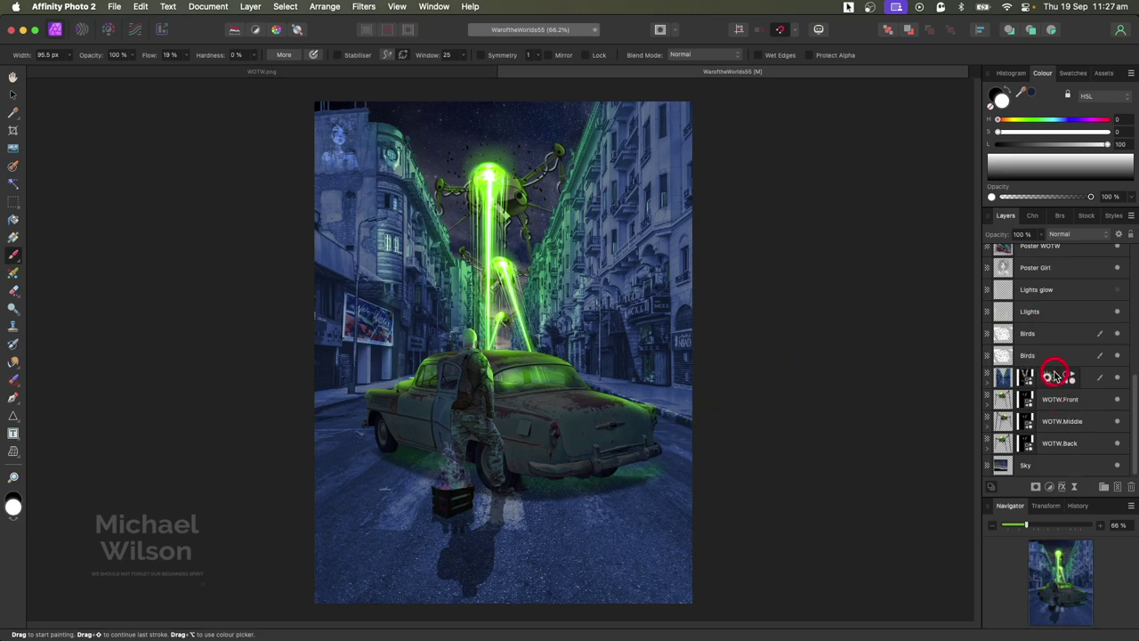
{"action": "scroll", "coordinate": [1054, 374], "scroll_direction": "up", "scroll_amount": 8}
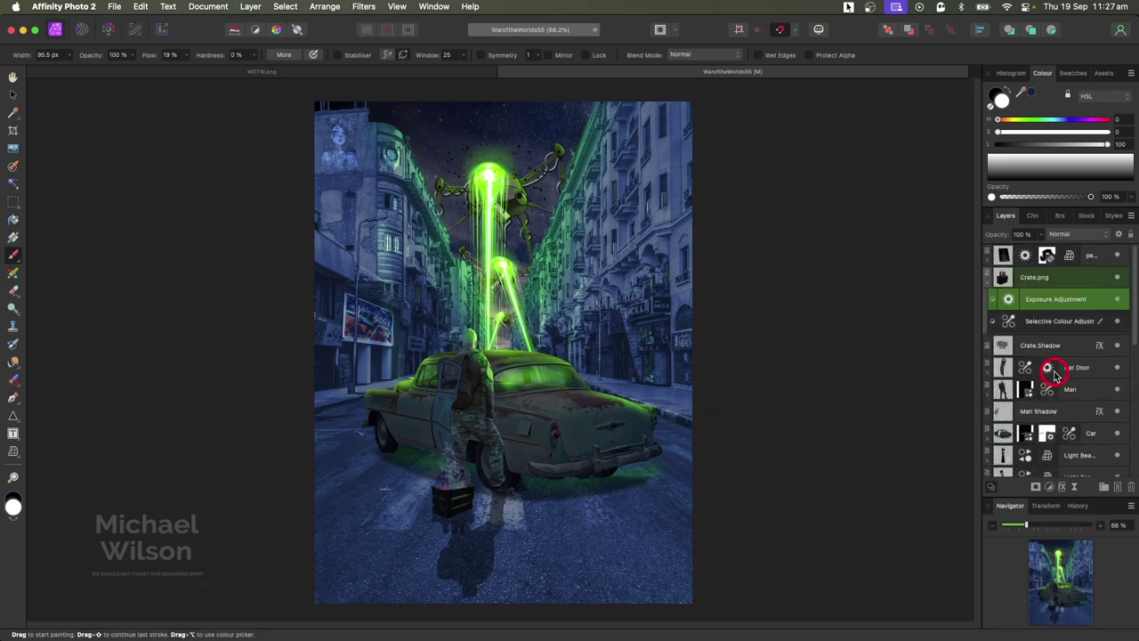
{"action": "left_click", "coordinate": [987, 389]}
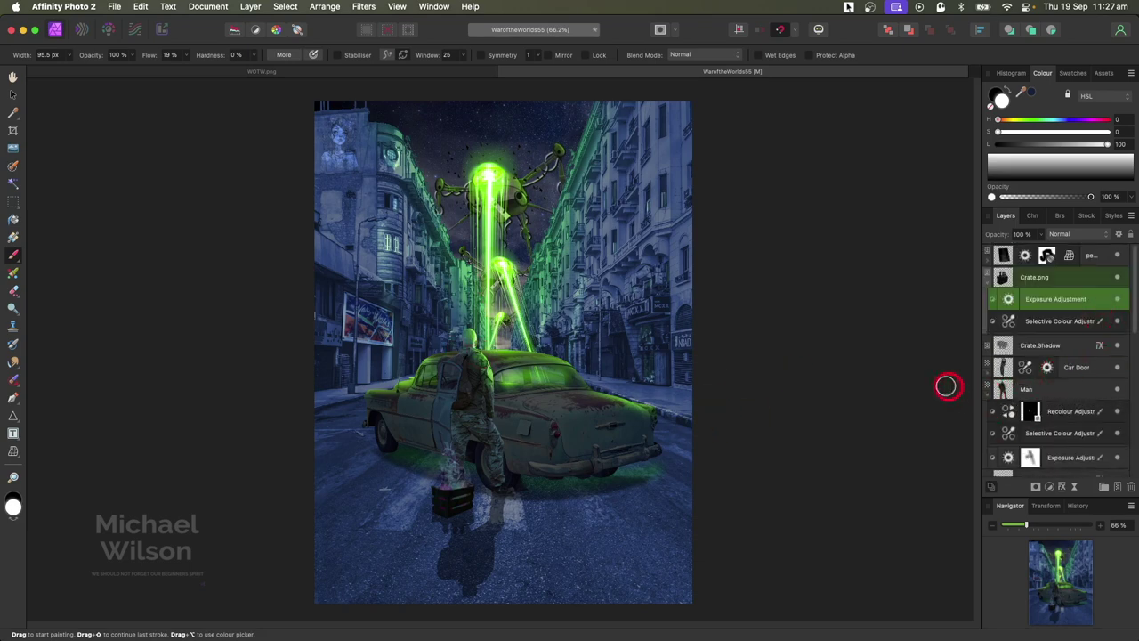
{"action": "left_click", "coordinate": [1056, 412]}
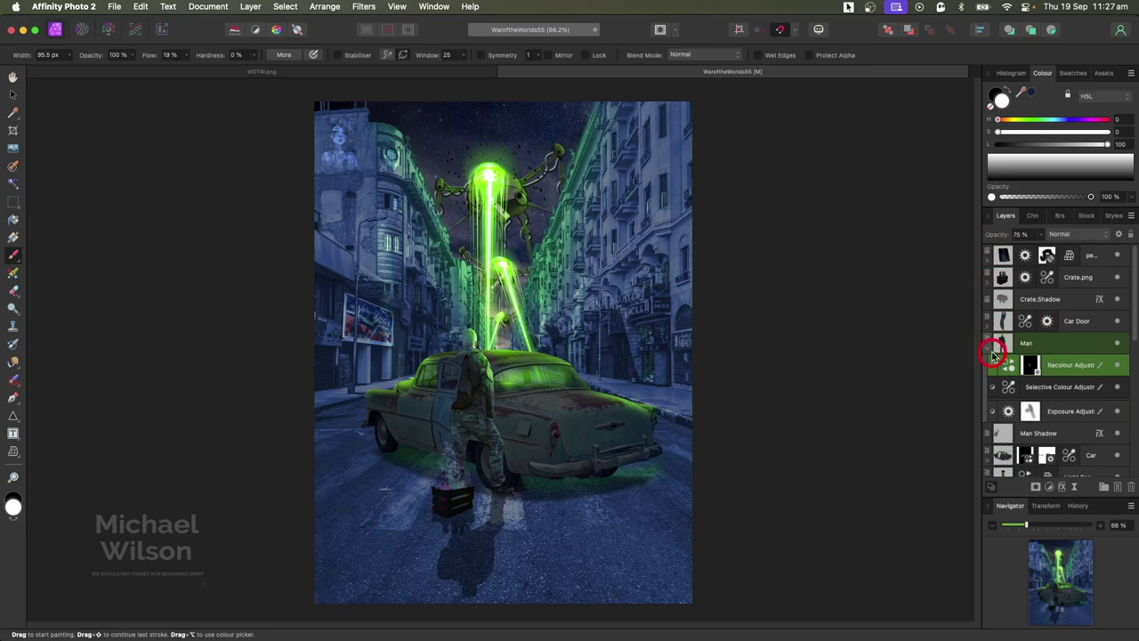
{"action": "left_click", "coordinate": [986, 347]}
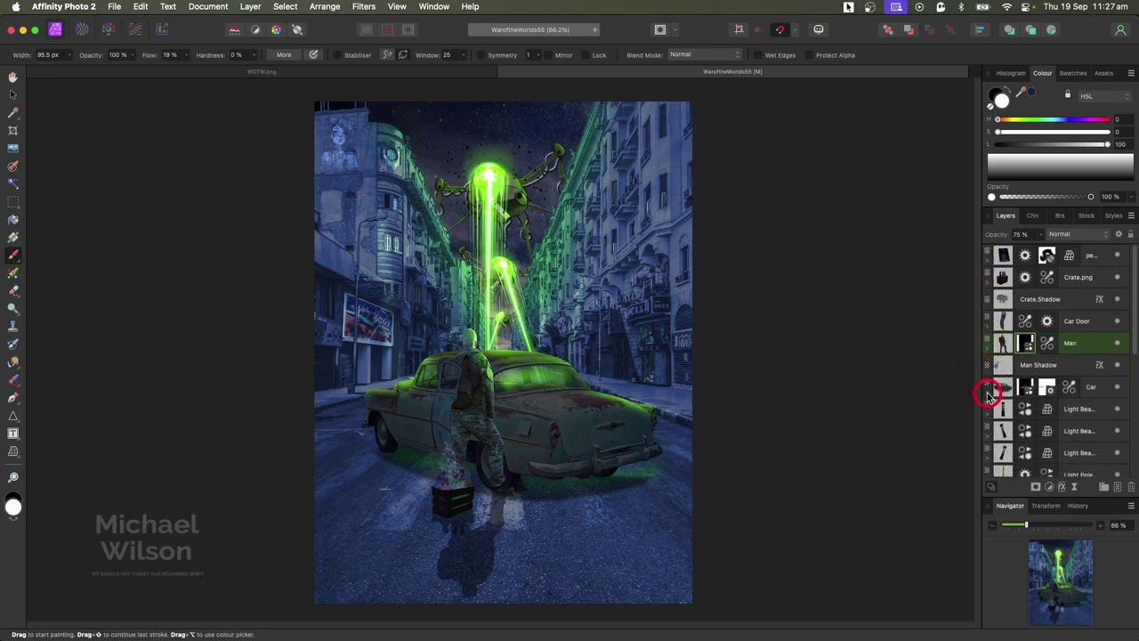
Step: Reduce the opacity of the Car layer's Recolour adjustment to 70%
{"action": "left_click", "coordinate": [989, 394]}
{"action": "left_click", "coordinate": [1070, 385]}
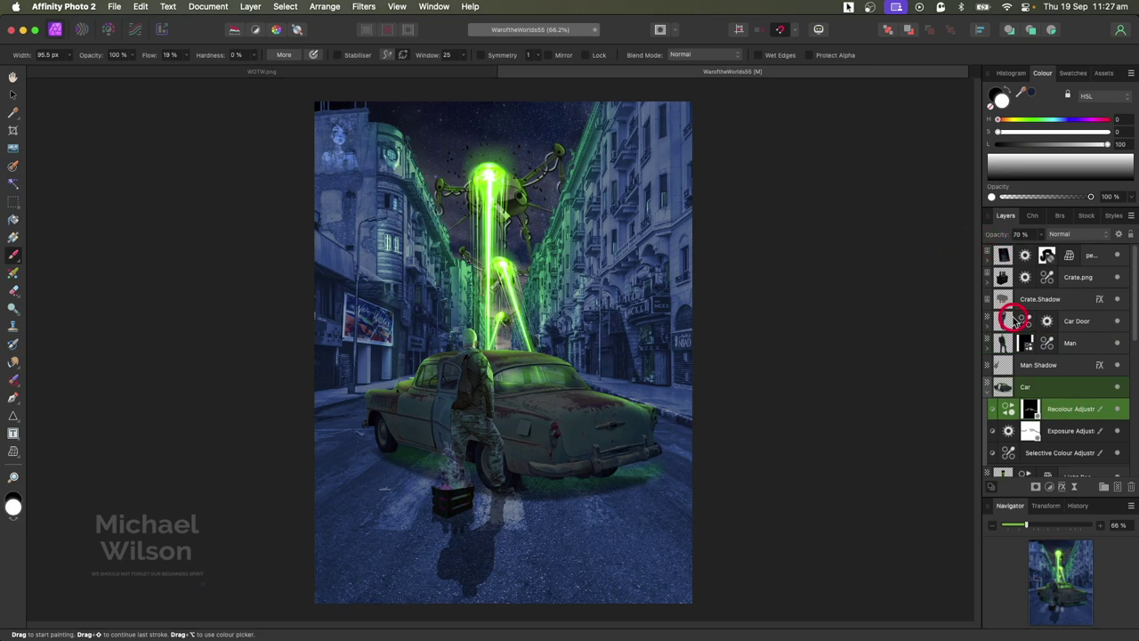
{"action": "left_click", "coordinate": [988, 388]}
Step: Merge all visible layers into a new pixel layer above the pexels fire layer
{"action": "left_click", "coordinate": [1005, 258]}
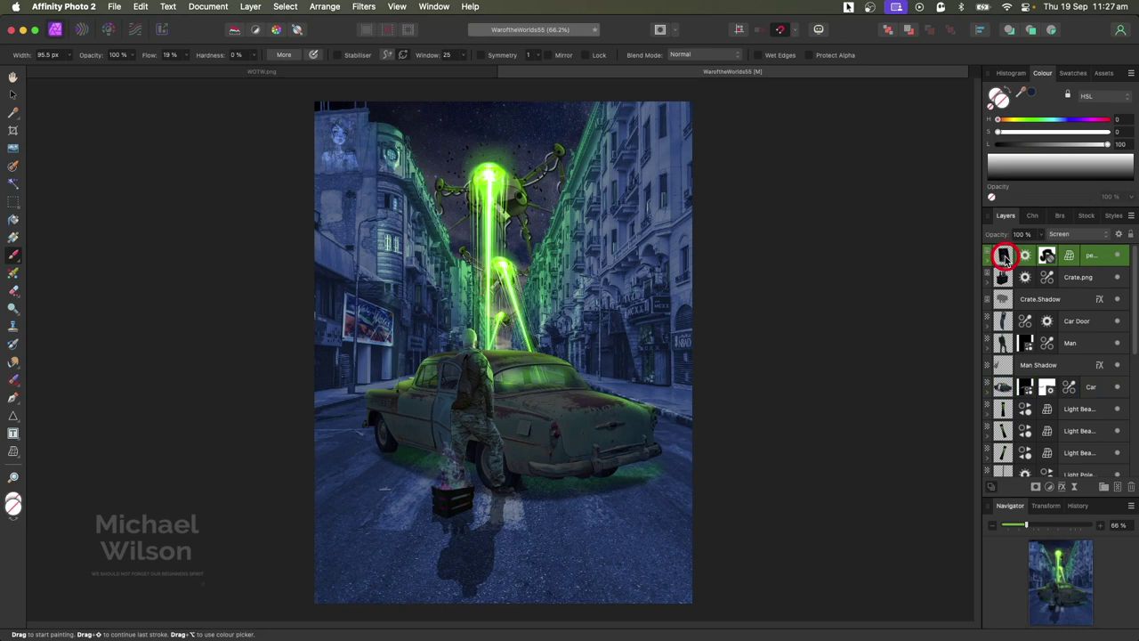
{"action": "right_click", "coordinate": [1005, 258]}
{"action": "left_click", "coordinate": [1017, 471]}
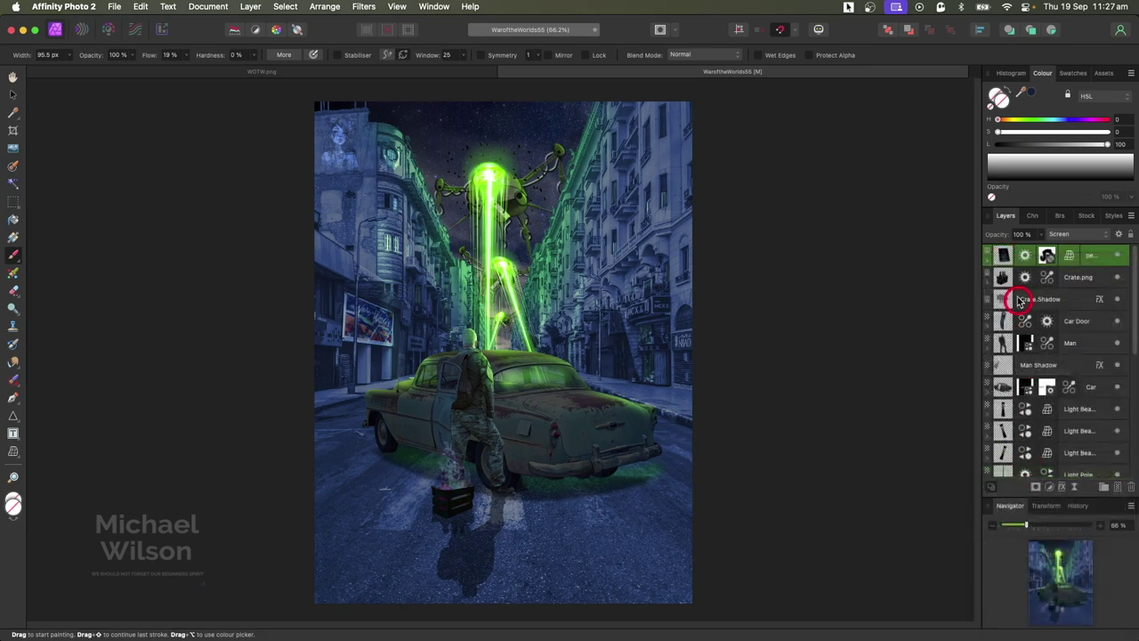
{"action": "key", "text": "super+shift+n"}
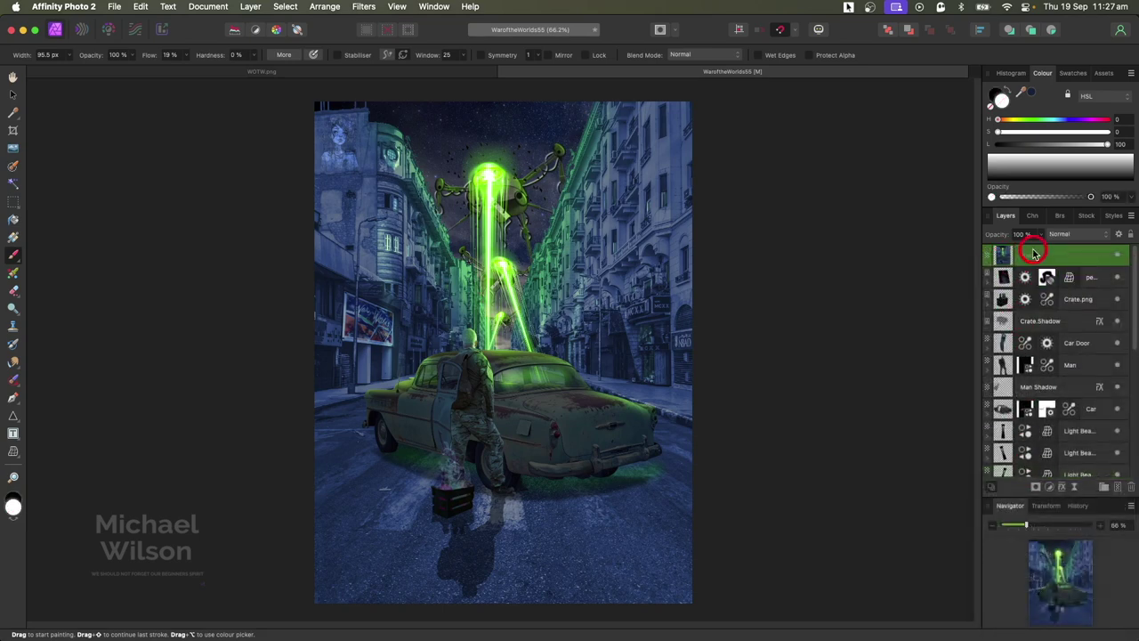
Step: Start tone mapping the merged layer with 11% tone compression, 14% local contrast and an exposure of -0.667
{"action": "left_click", "coordinate": [134, 29]}
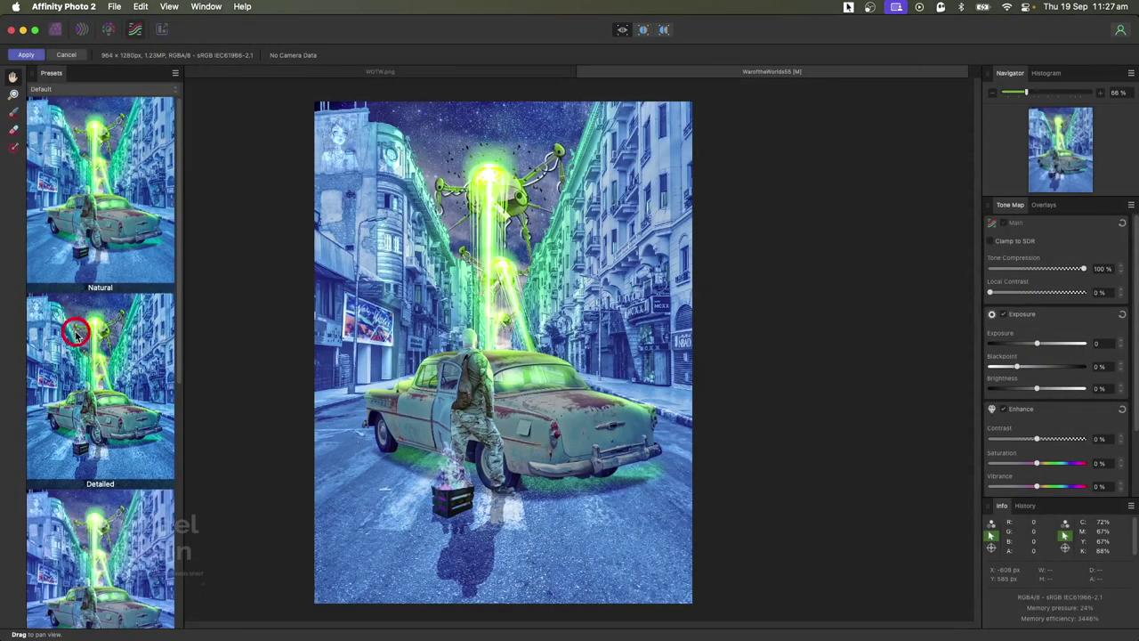
{"action": "mouse_move", "coordinate": [991, 291]}
{"action": "left_mouse_down"}
{"action": "mouse_move", "coordinate": [1029, 293]}
{"action": "mouse_move", "coordinate": [1017, 267]}
{"action": "mouse_move", "coordinate": [1000, 269]}
{"action": "mouse_move", "coordinate": [1003, 293]}
{"action": "left_mouse_up"}
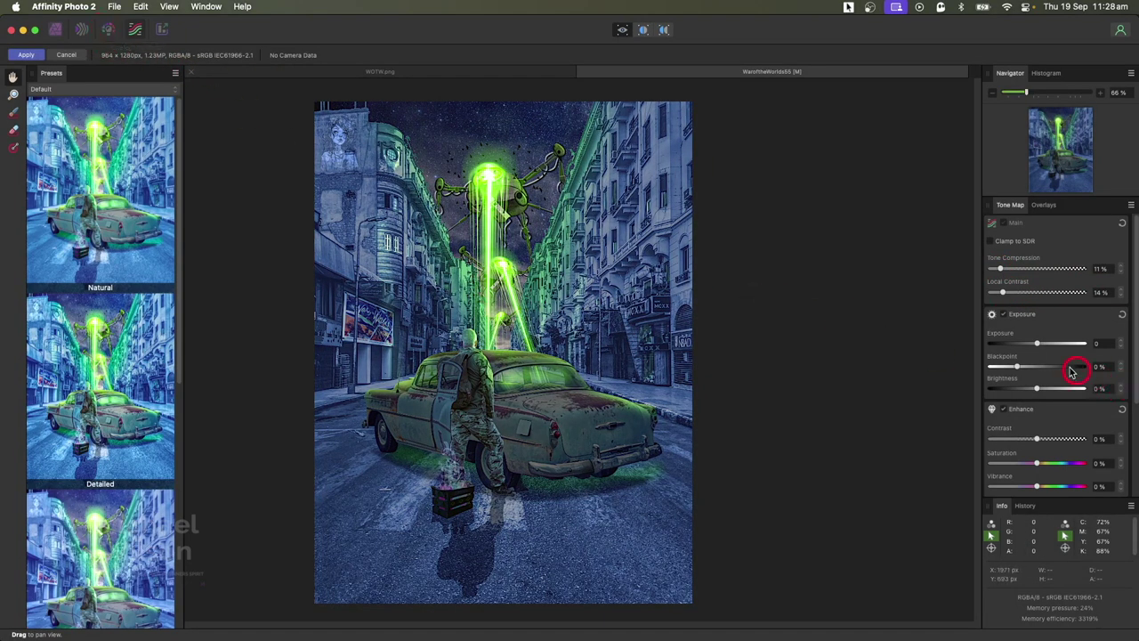
{"action": "left_click_drag", "start_coordinate": [1046, 349], "coordinate": [1027, 348]}
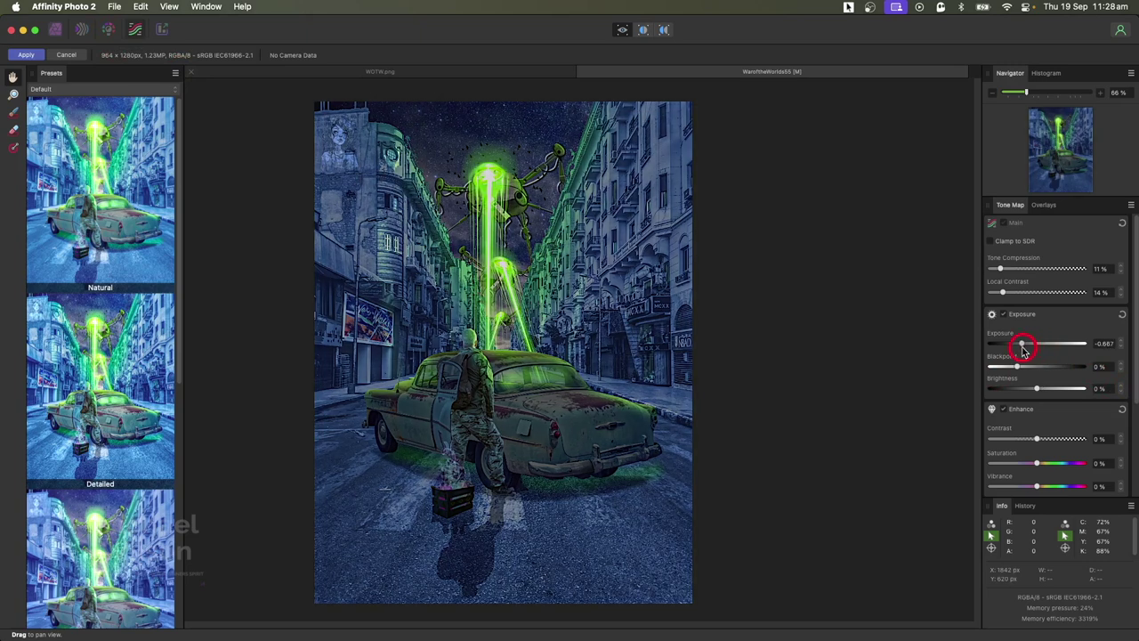
Step: Set the Detail Refinement amount to 52%, enable Curves with a slight S-curve that darkens the shadows, and apply the tone mapping
{"action": "scroll", "coordinate": [1074, 380], "scroll_direction": "down", "scroll_amount": 5}
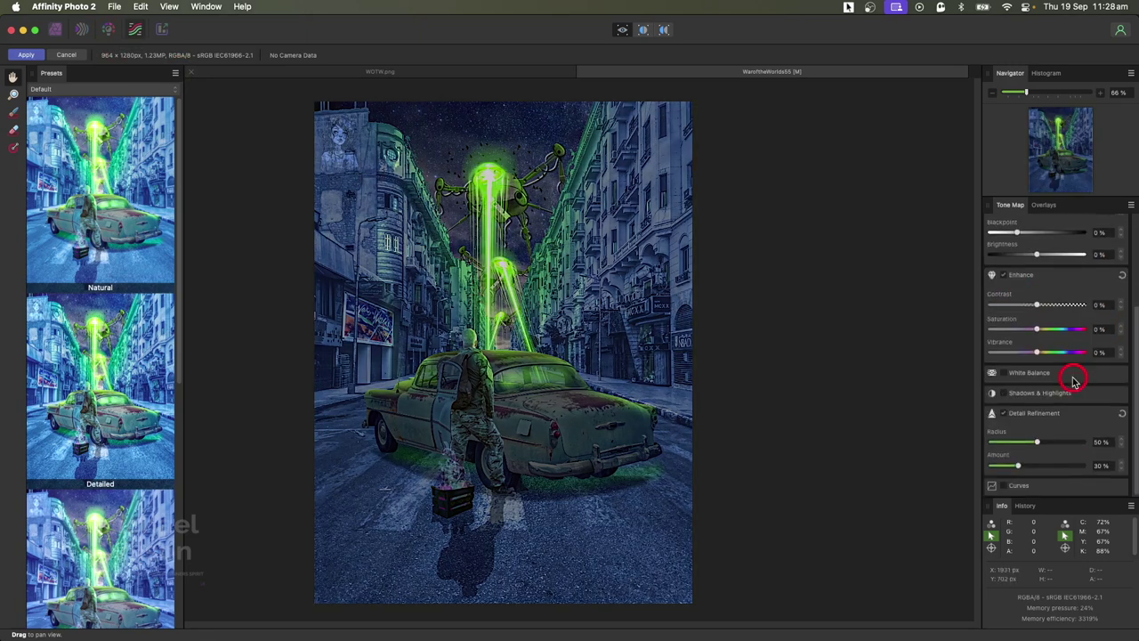
{"action": "left_click", "coordinate": [1002, 487]}
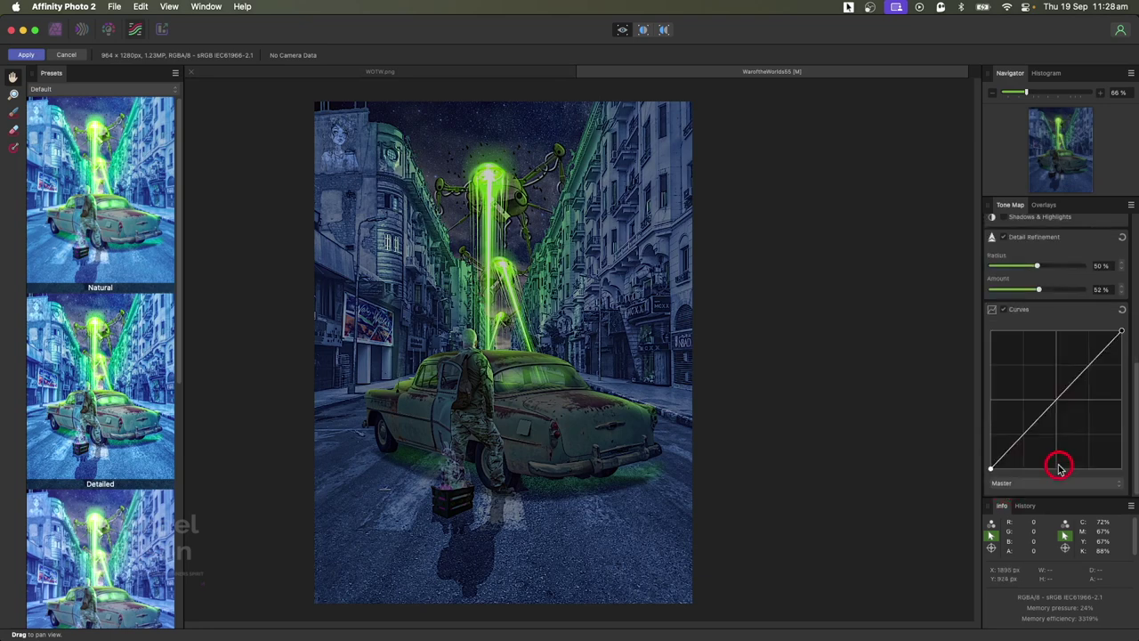
{"action": "left_click", "coordinate": [1057, 398]}
{"action": "left_click_drag", "start_coordinate": [1035, 419], "coordinate": [1033, 428]}
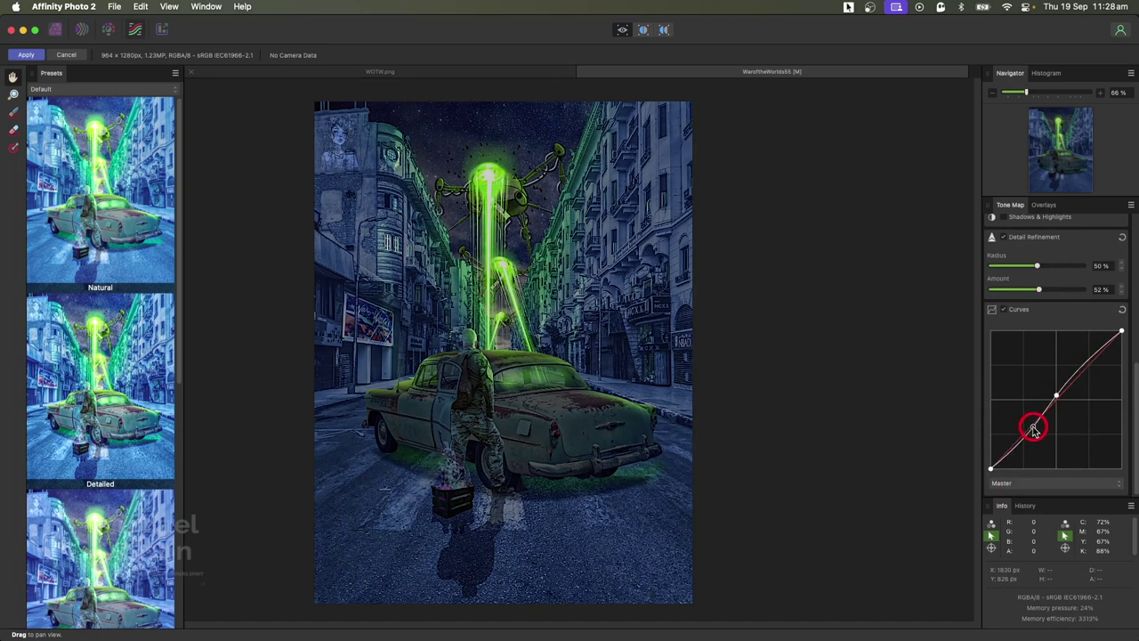
{"action": "left_click", "coordinate": [26, 55]}
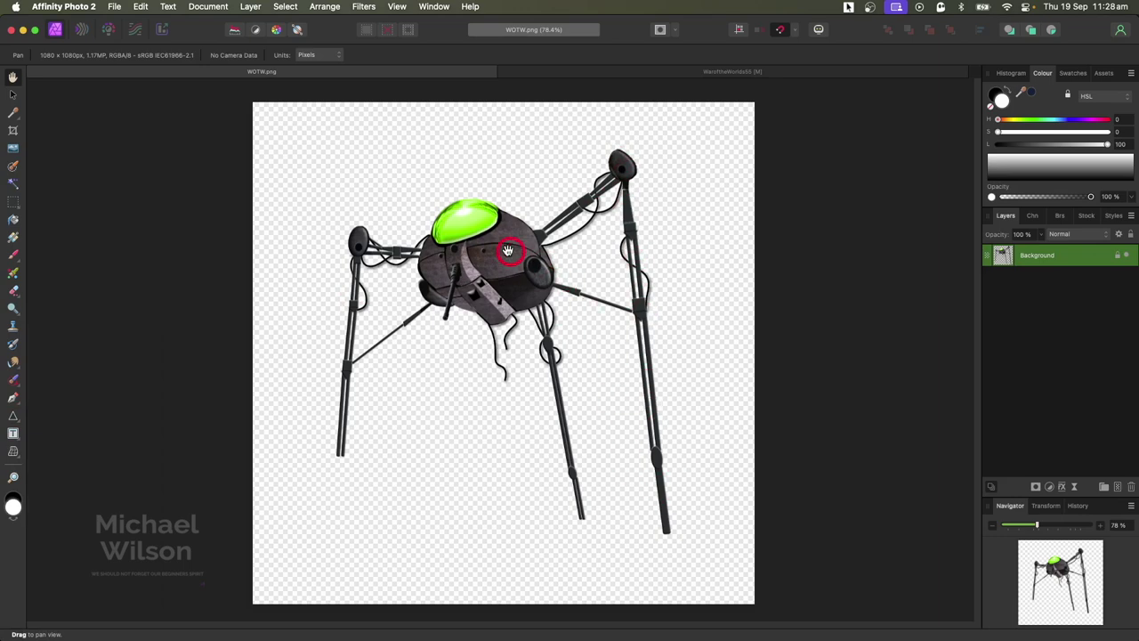
Step: Look through the available shape tools in the WOTW.png document and return to the WaroftheWorlds55 document
{"action": "left_click", "coordinate": [20, 422]}
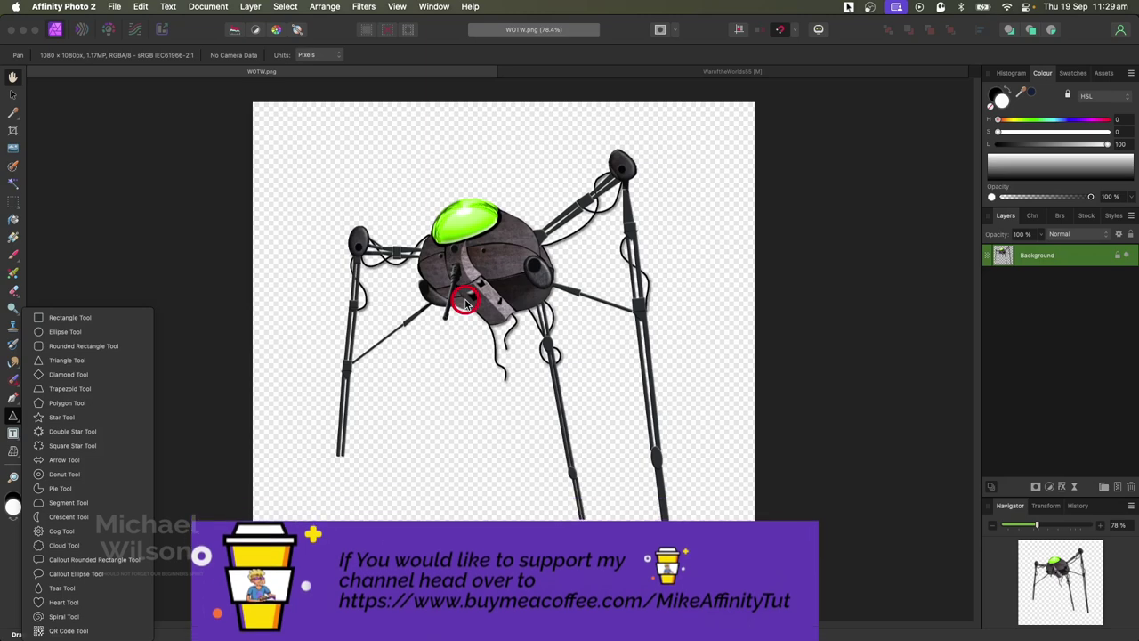
{"action": "left_click", "coordinate": [601, 75]}
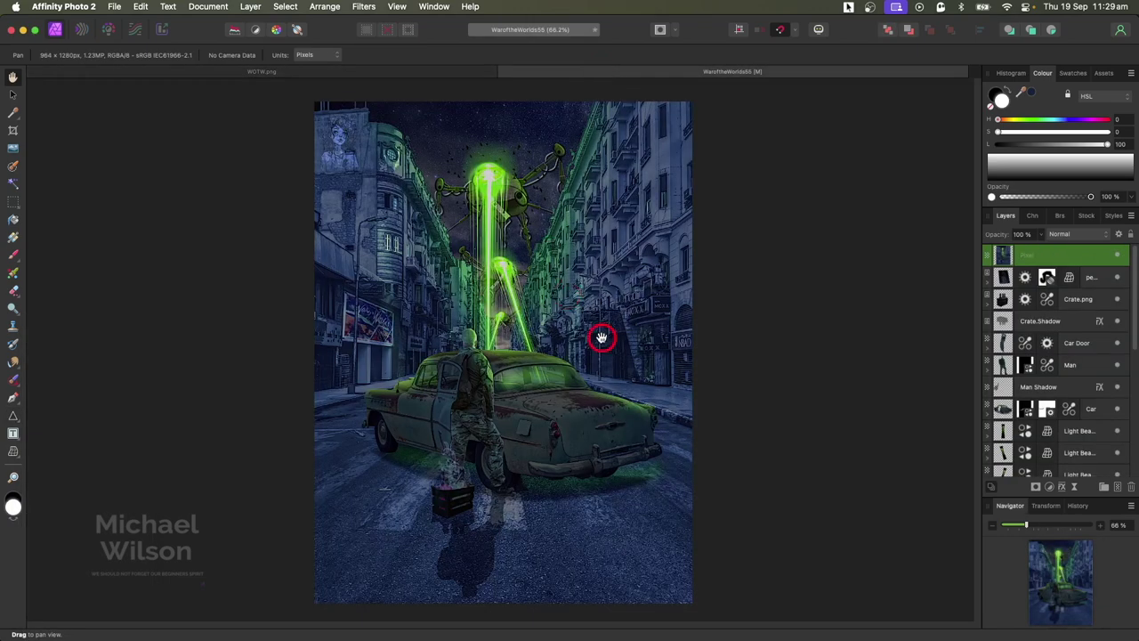